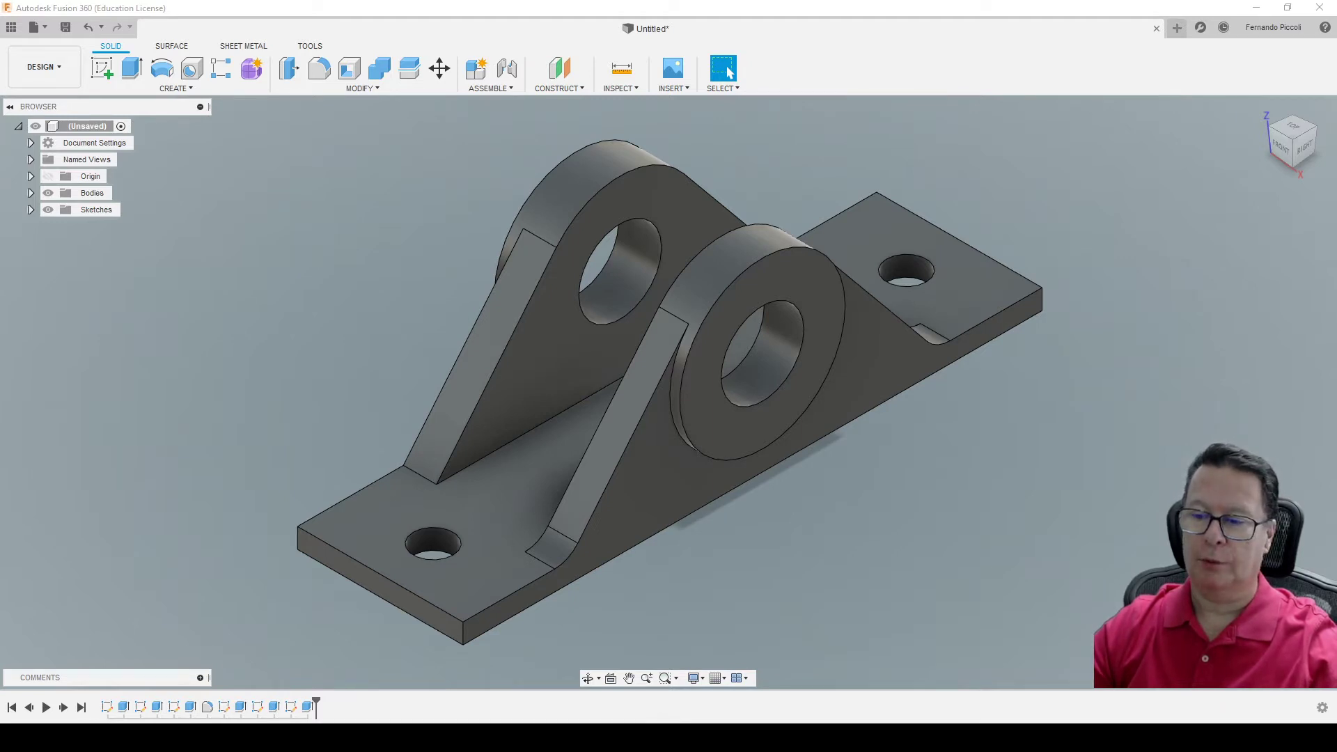
- Zoom into the bracket reference drawing in Photos to read its dimensions, then return to Fusion 360
key("alt+Tab")
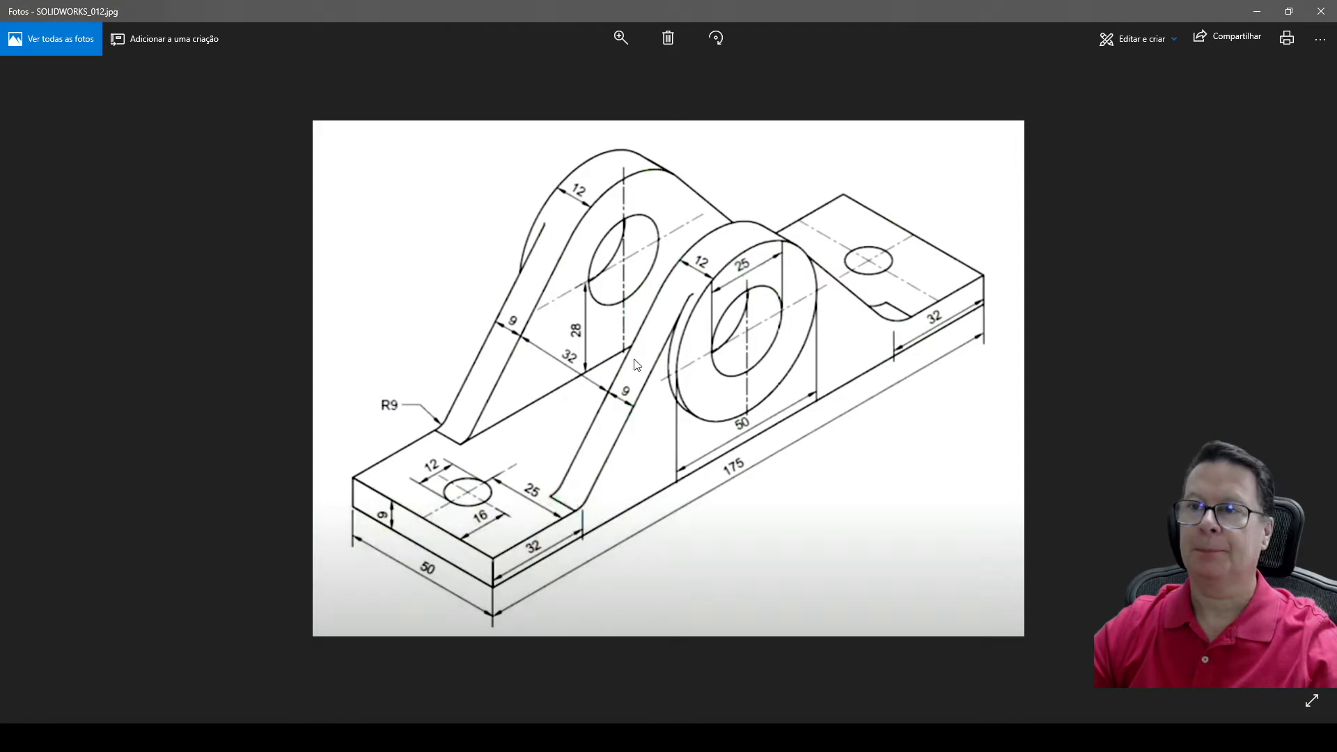
left_click(621, 38)
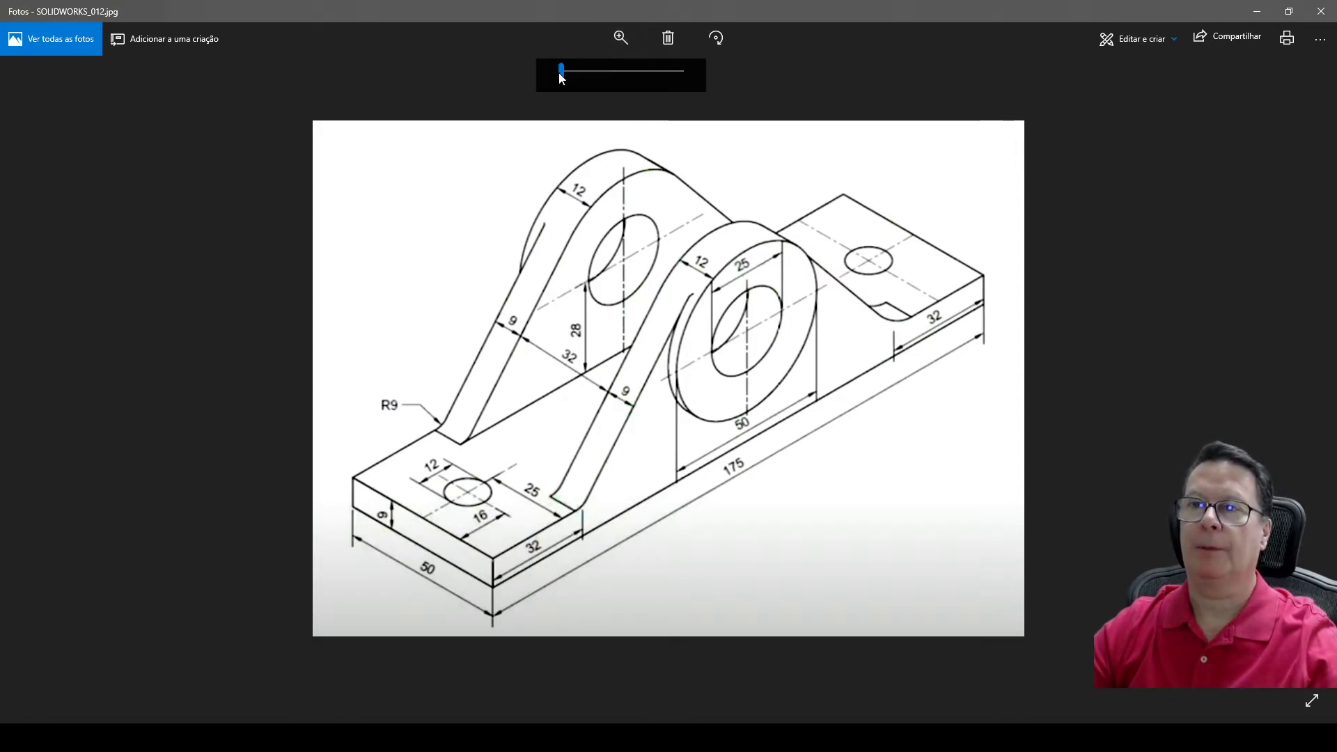
left_click_drag(560, 72, 572, 73)
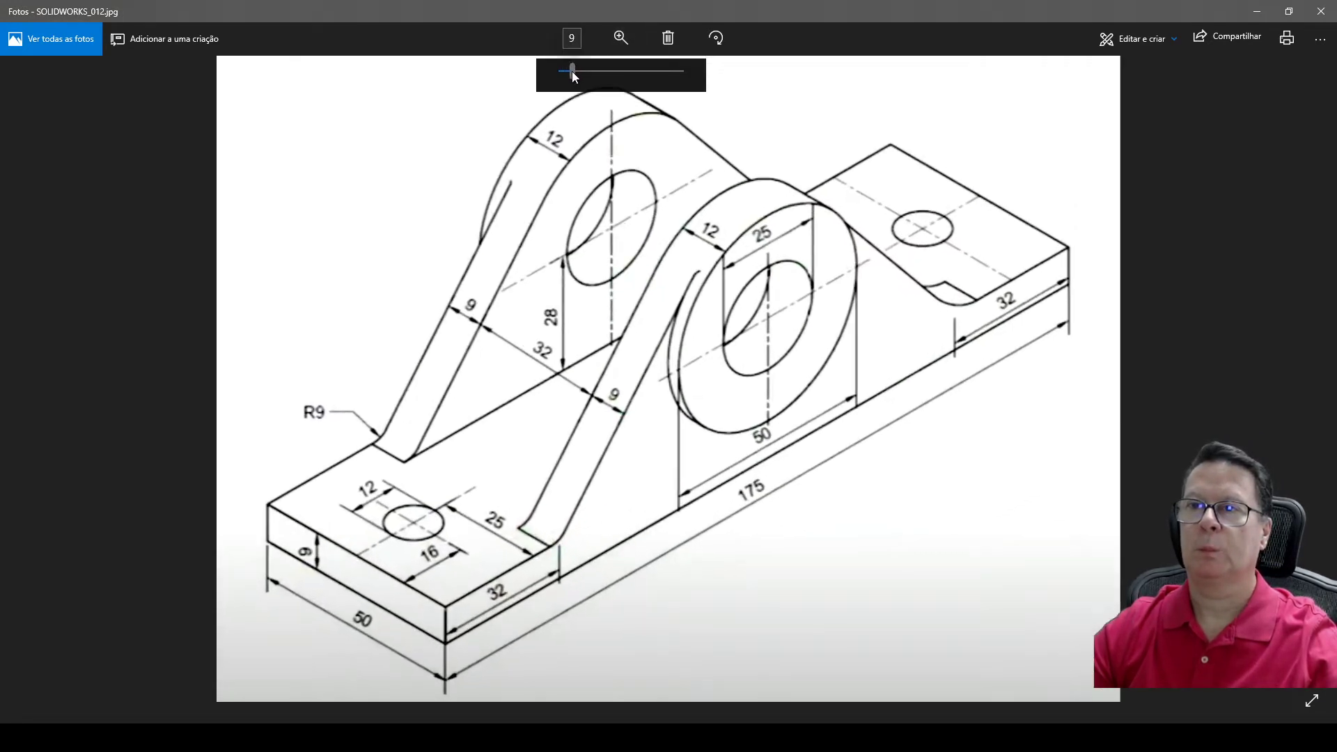
left_click(1032, 427)
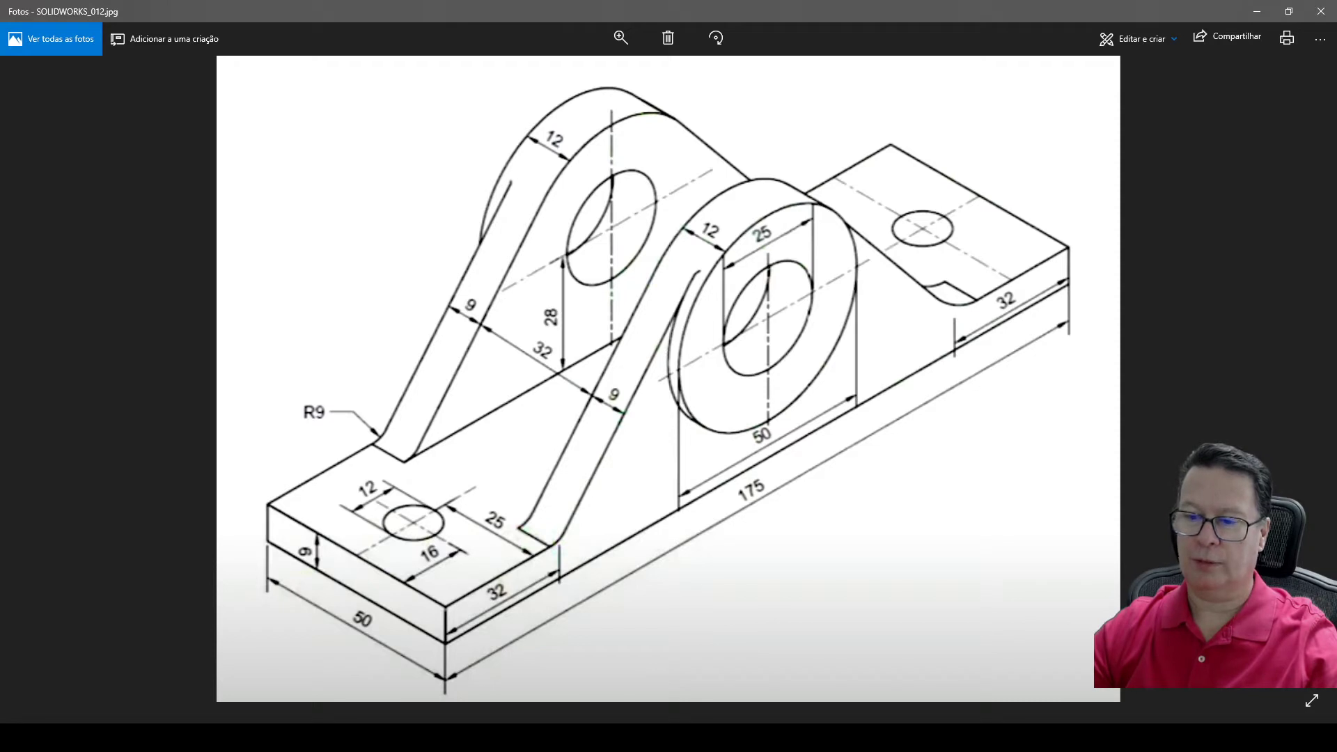
key("alt+Tab")
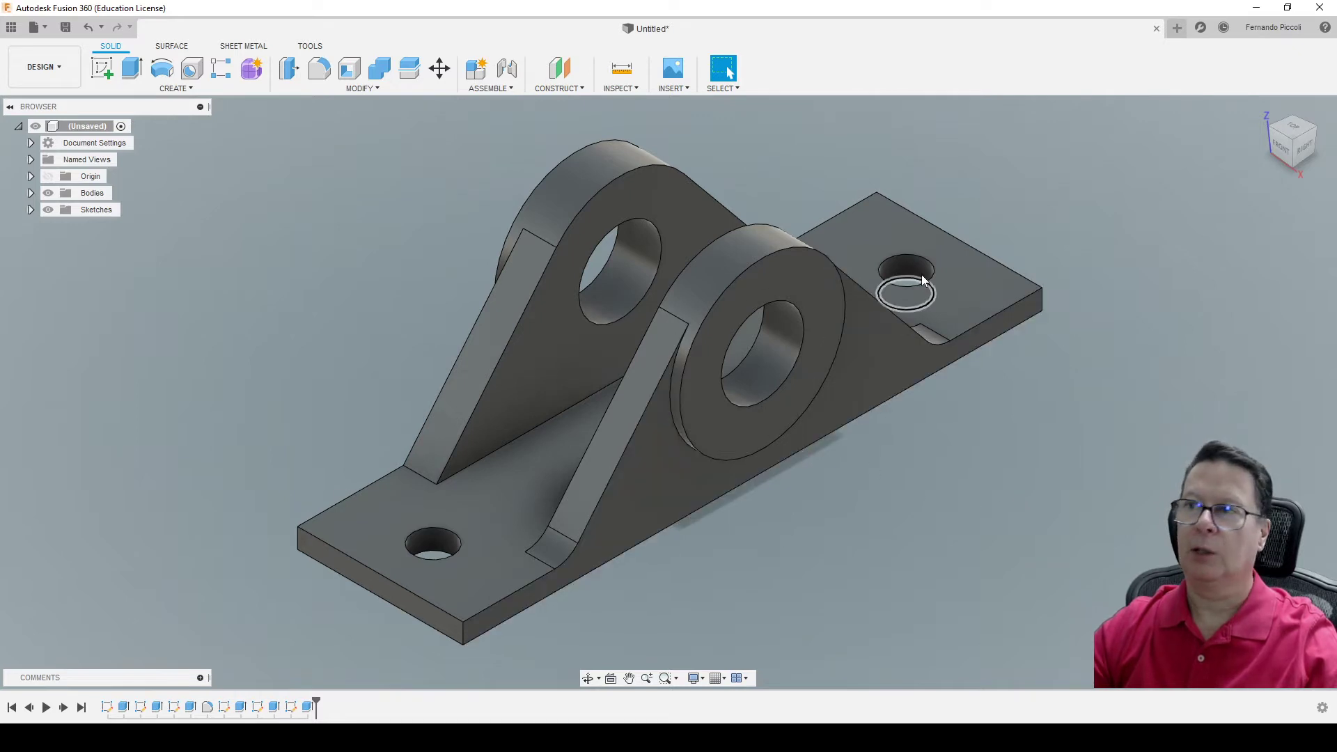
- Create a new blank design and start a sketch
left_click(1176, 28)
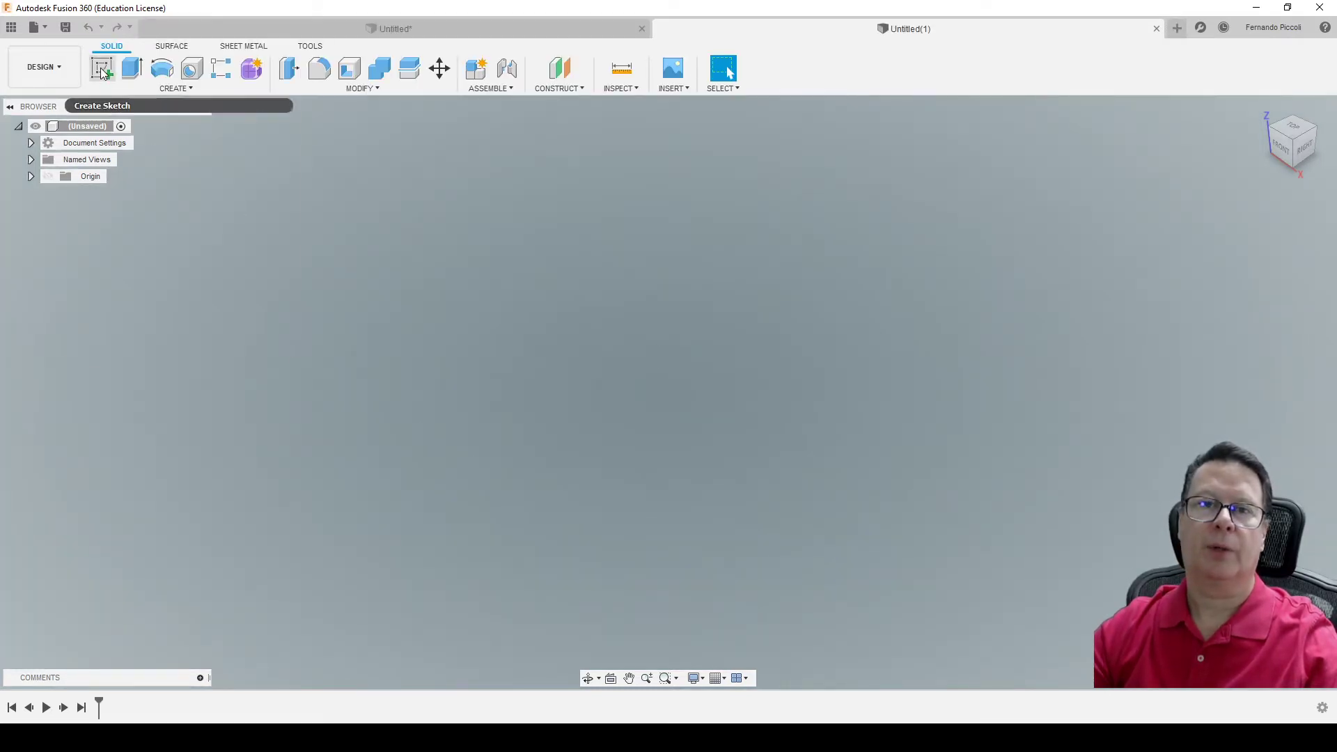
mouse_move(101, 69)
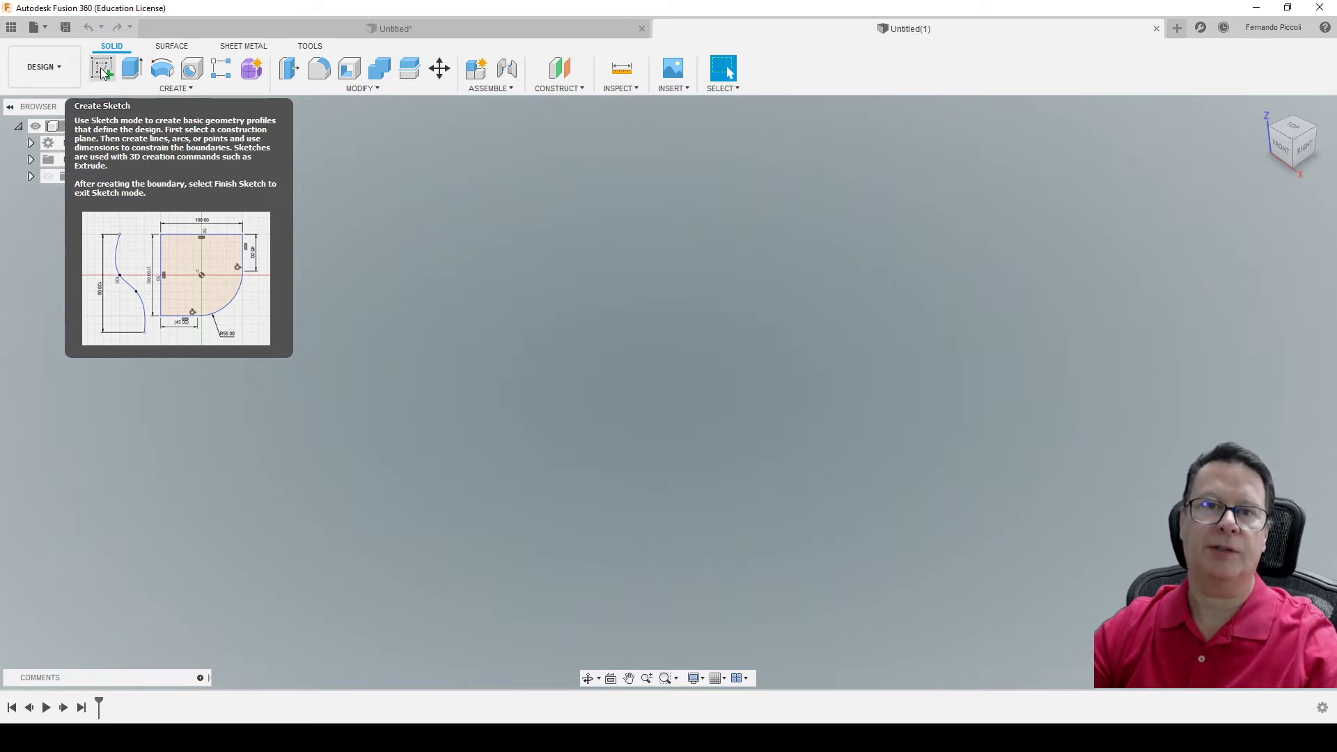
left_click(103, 73)
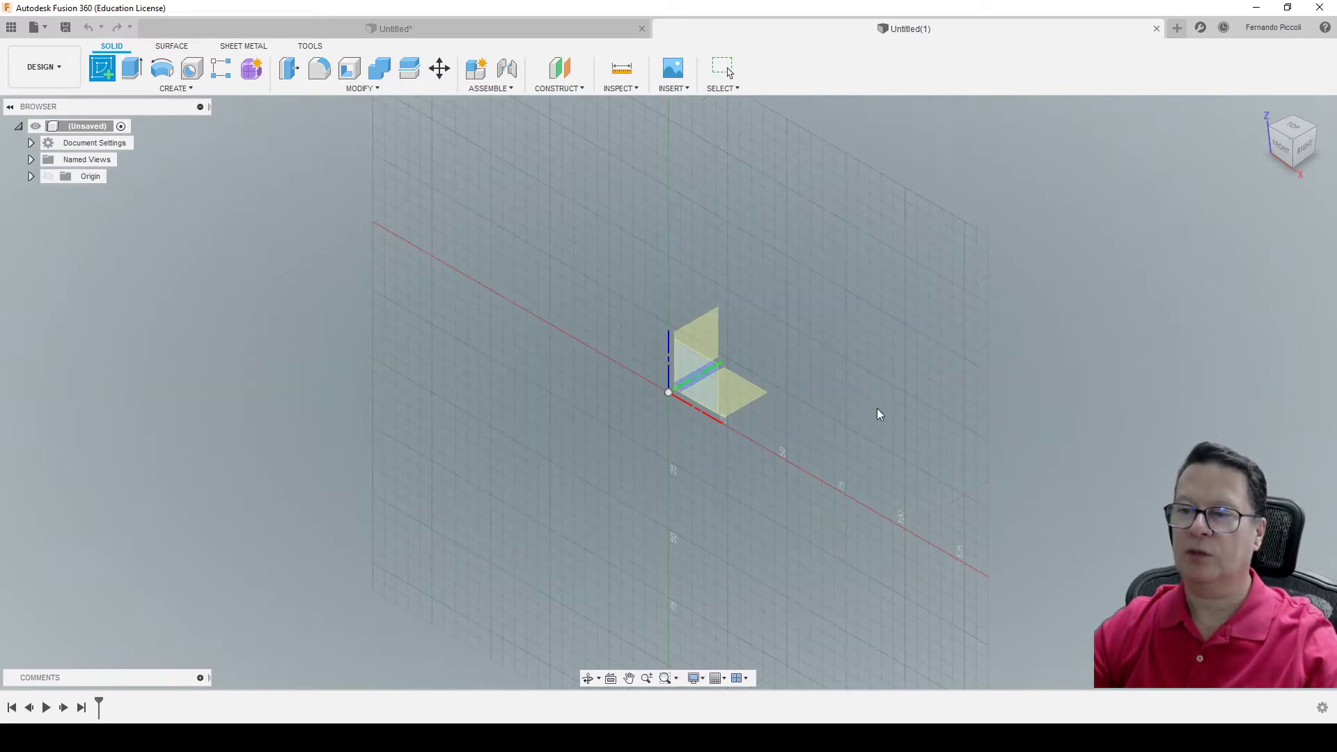
- On the horizontal plane, draw a vertical and a horizontal line crossing at the origin
left_click(745, 397)
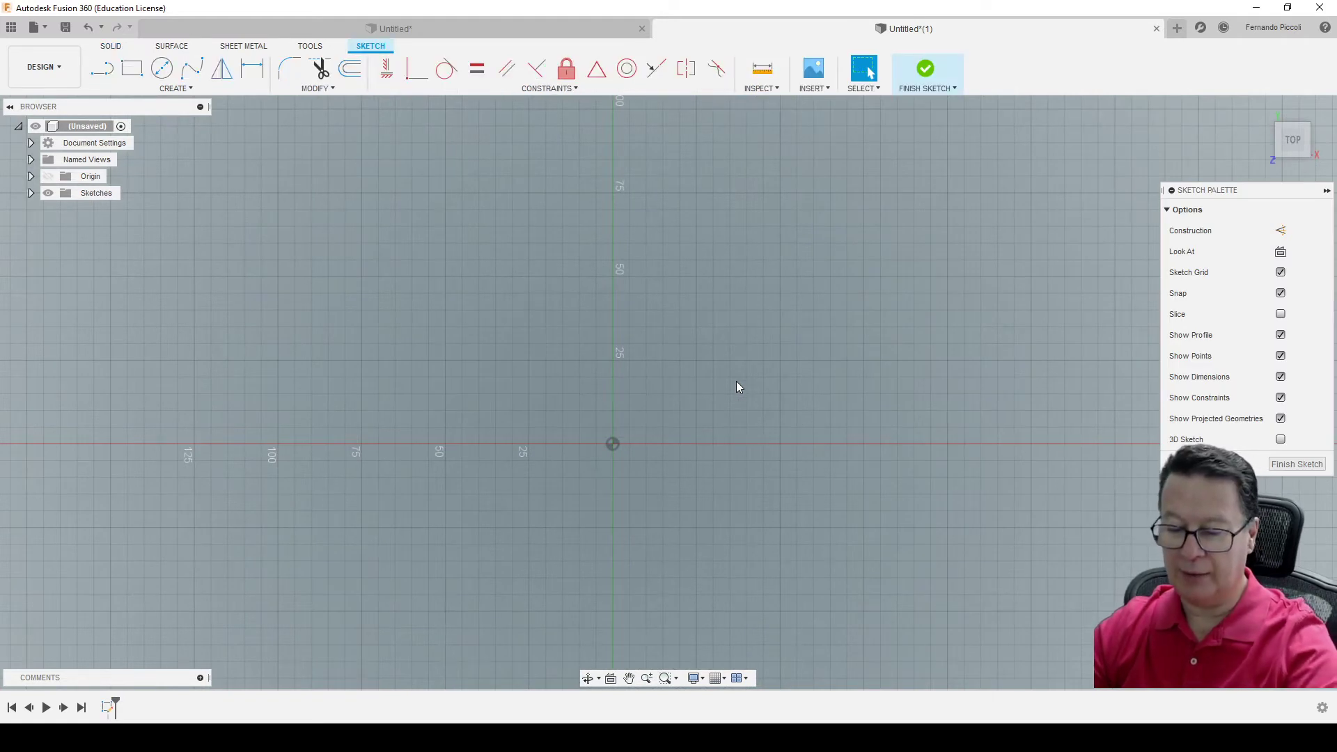
key("l")
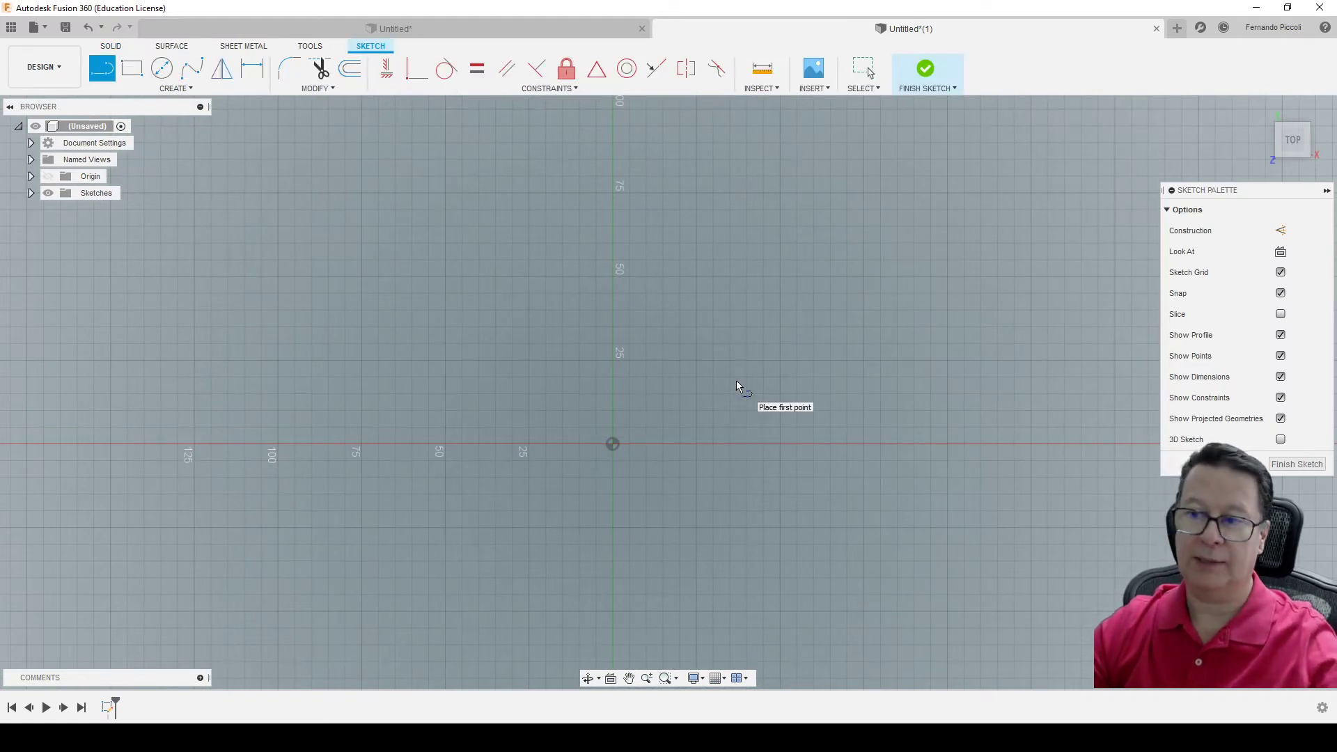
left_click(613, 195)
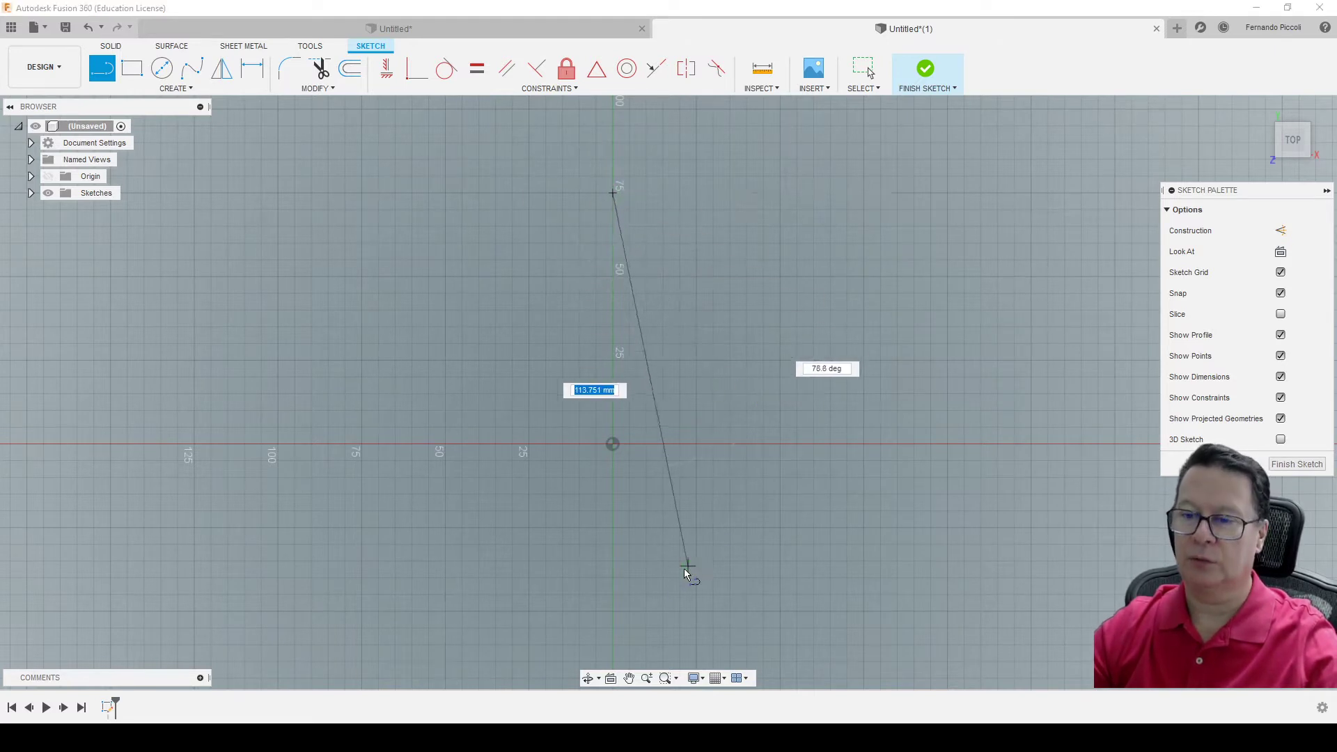
left_click(613, 611)
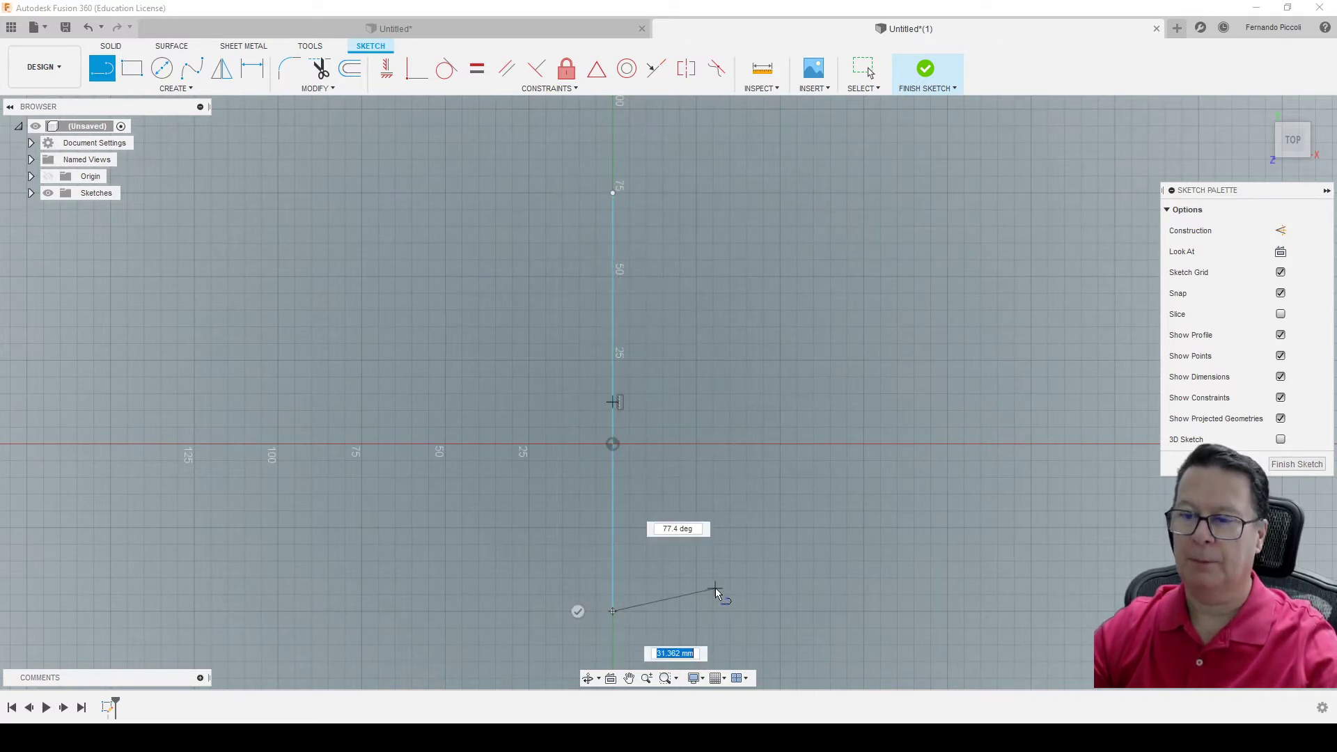
key("Escape")
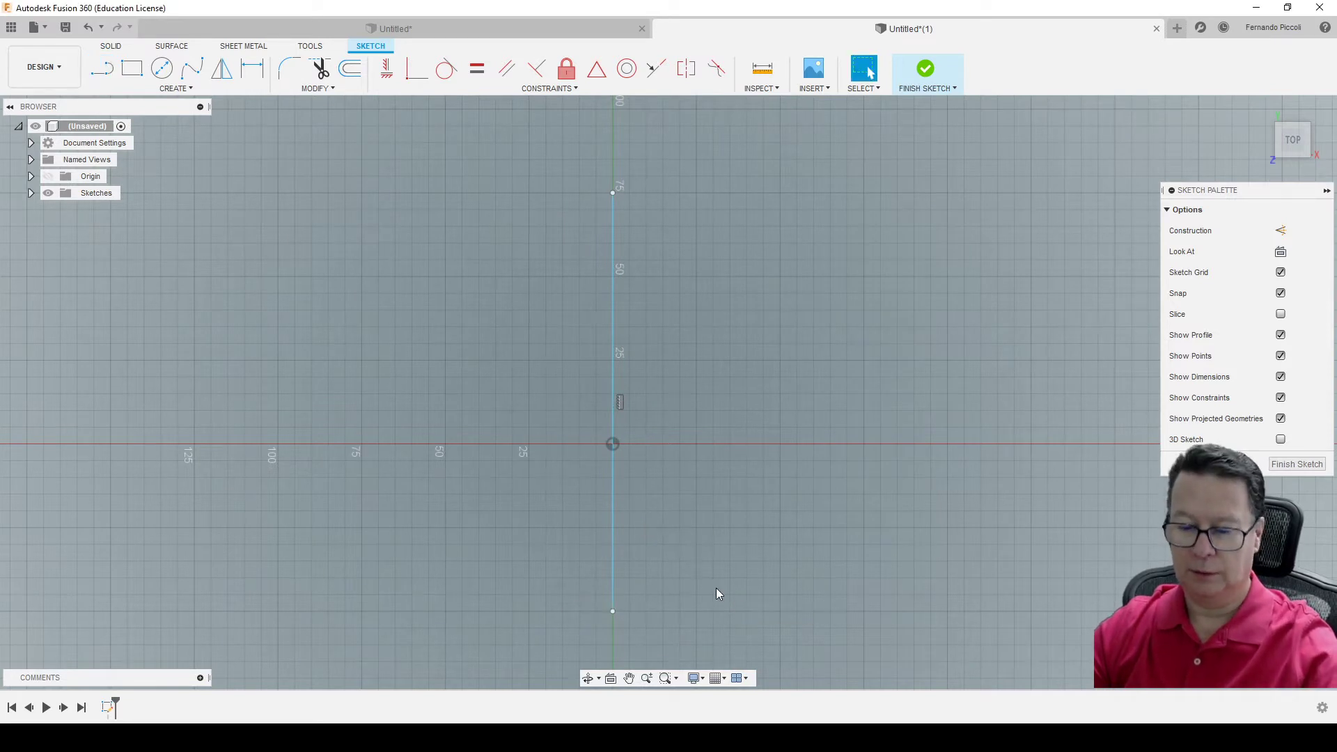
key("l")
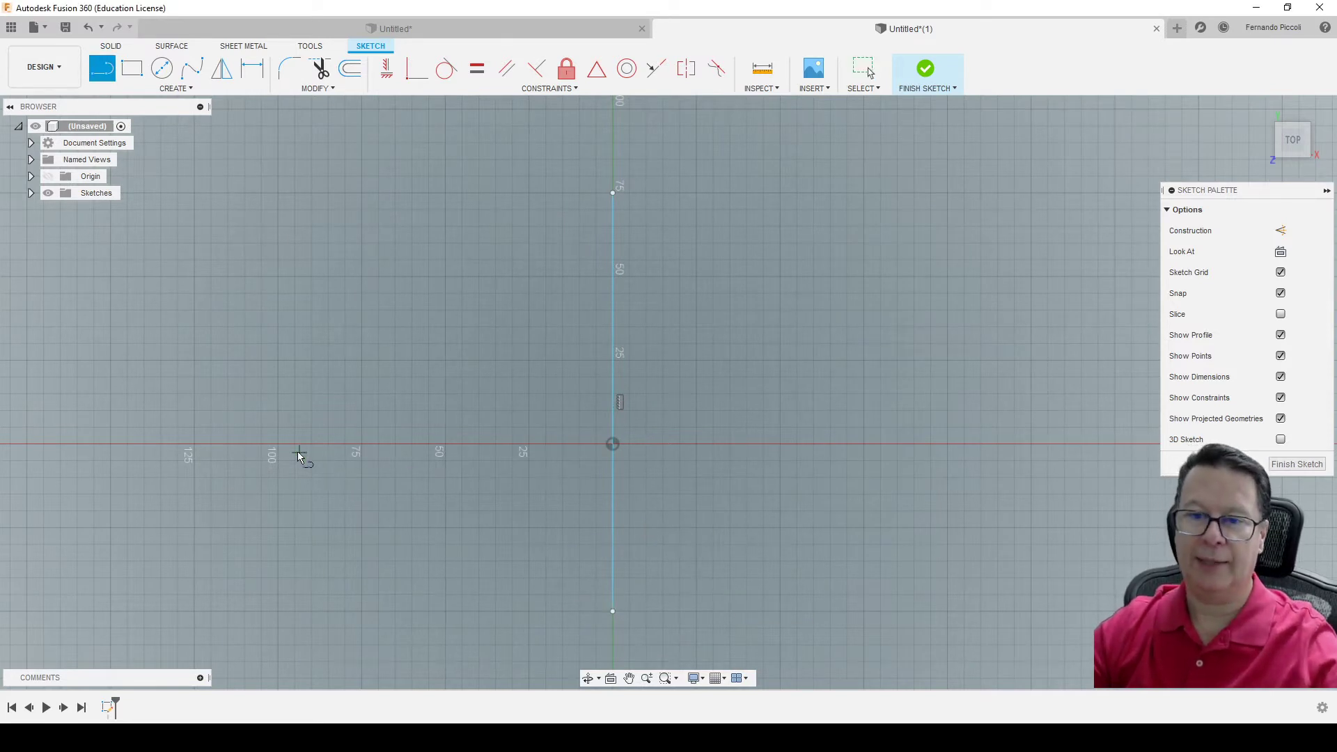
left_click(279, 444)
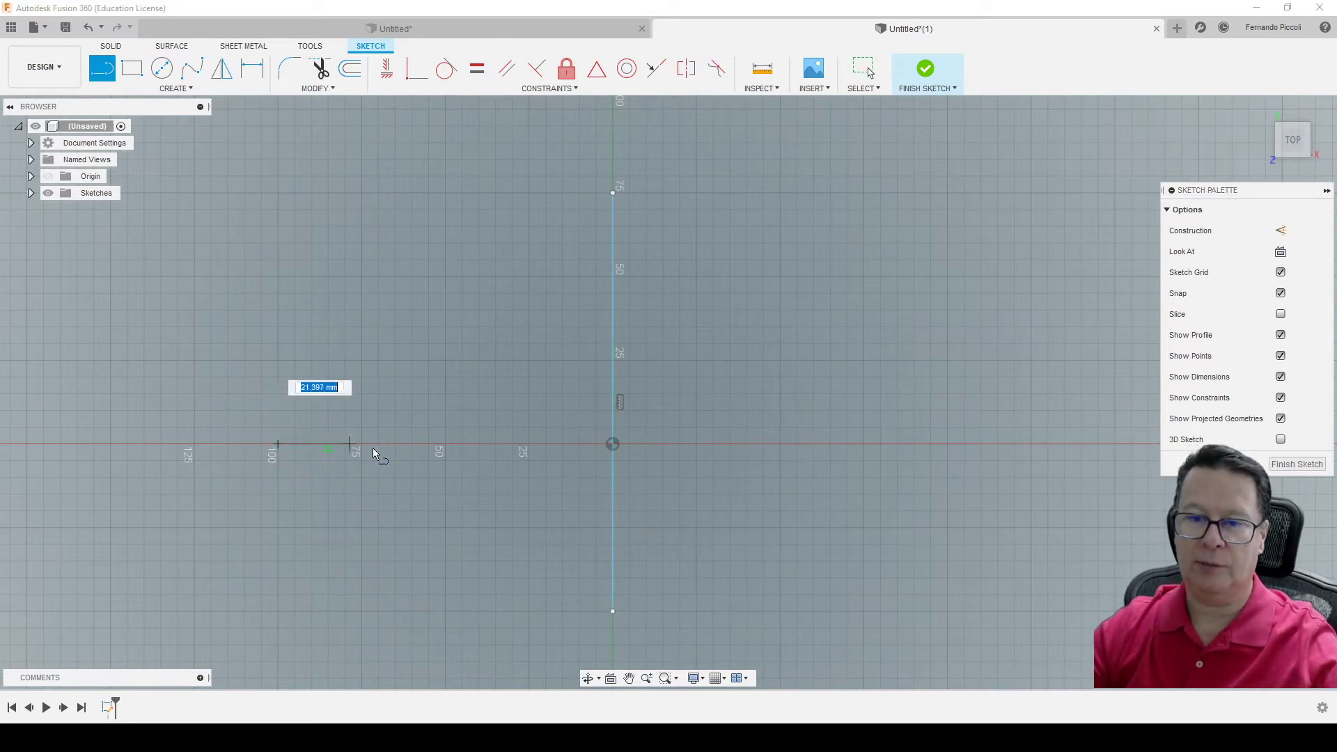
left_click(947, 444)
key("Escape")
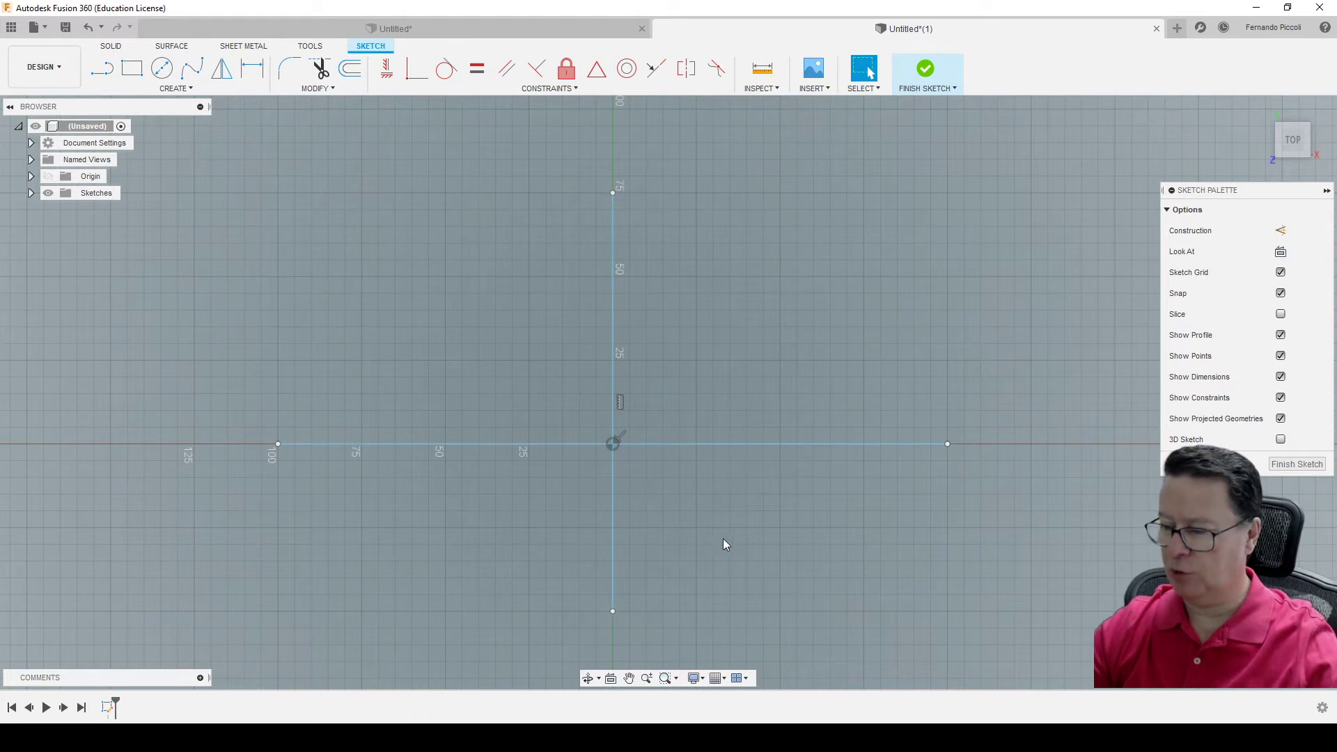
- Convert both axis lines to construction geometry
left_click_drag(705, 495, 567, 387)
left_click(655, 513)
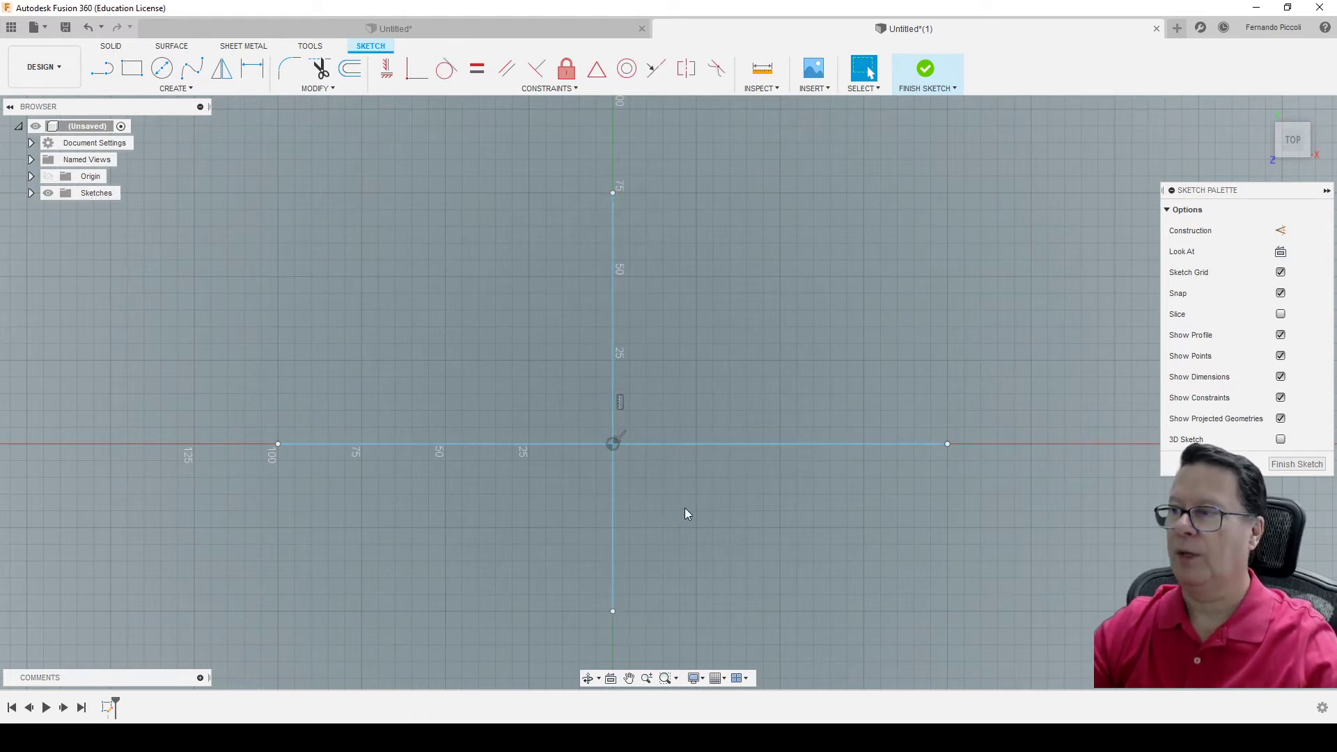
left_click_drag(711, 519, 578, 394)
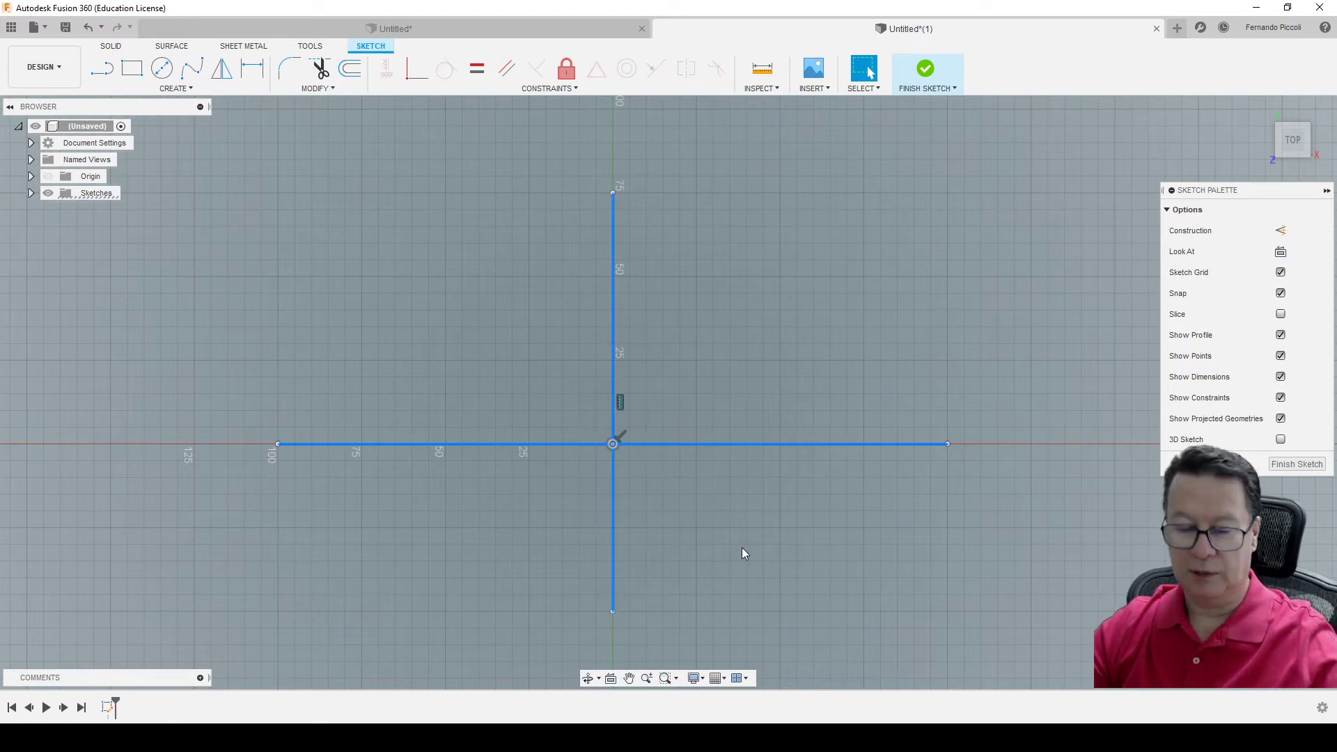
key("x")
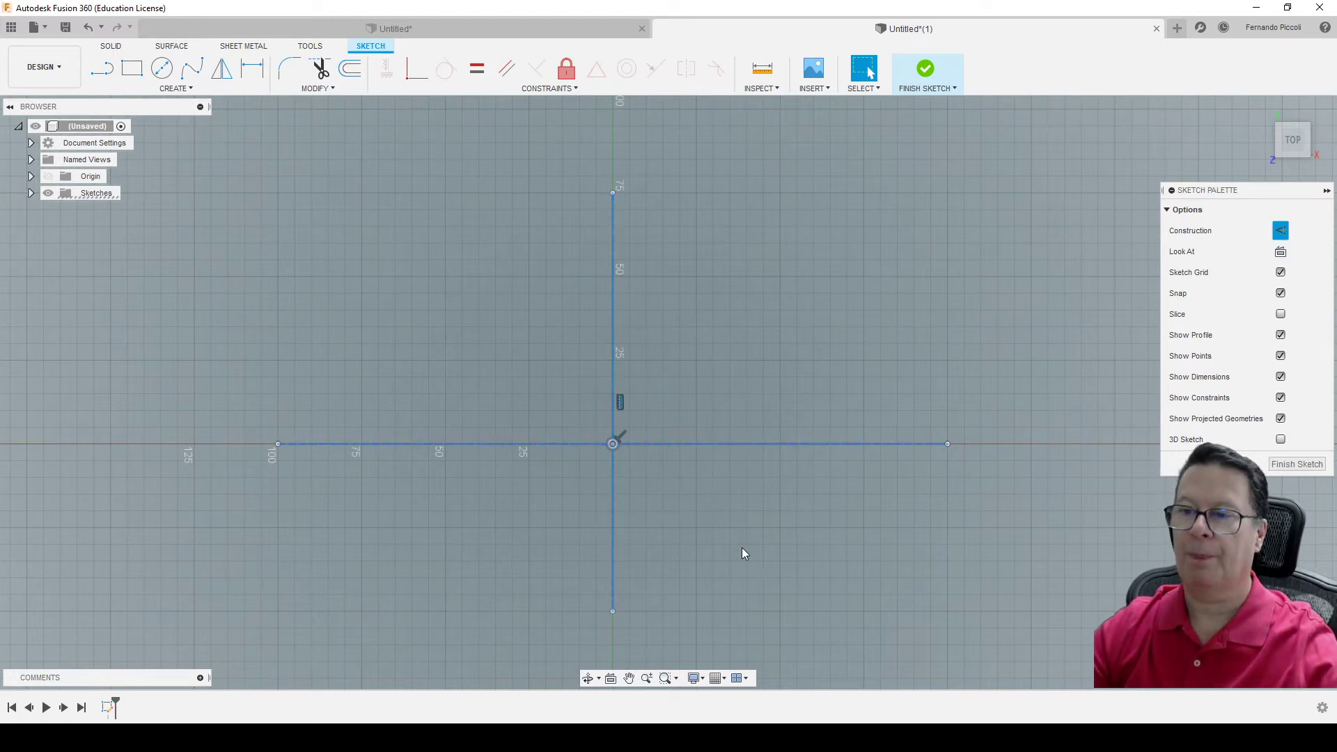
left_click(736, 533)
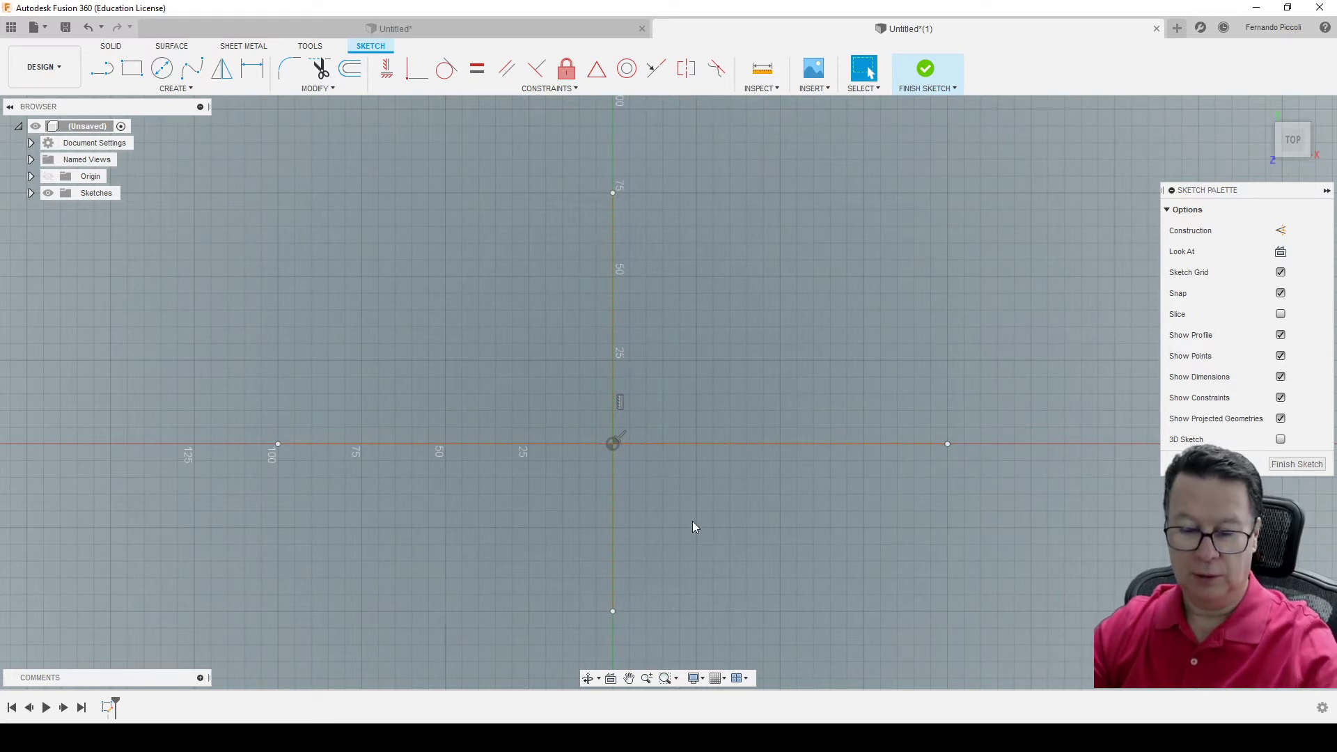
- Draw a two-point rectangle around the origin
key("r")
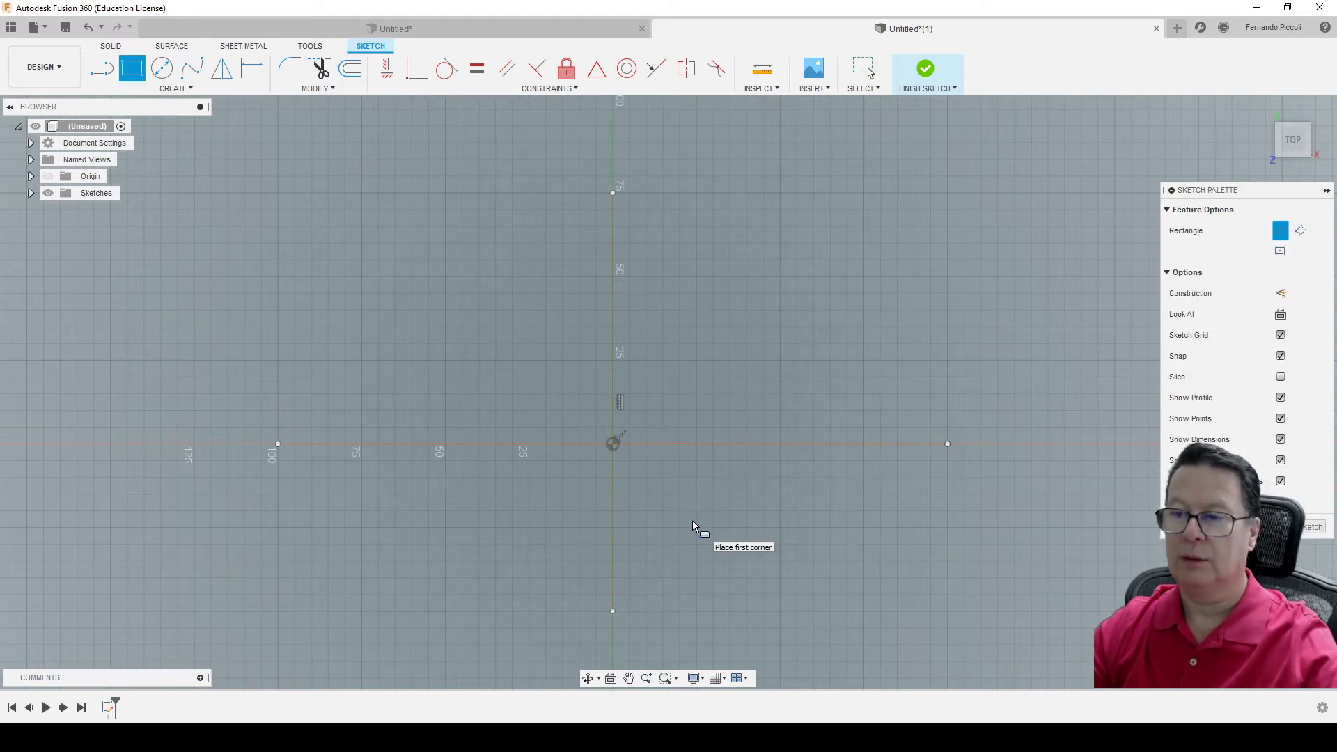
left_click(540, 341)
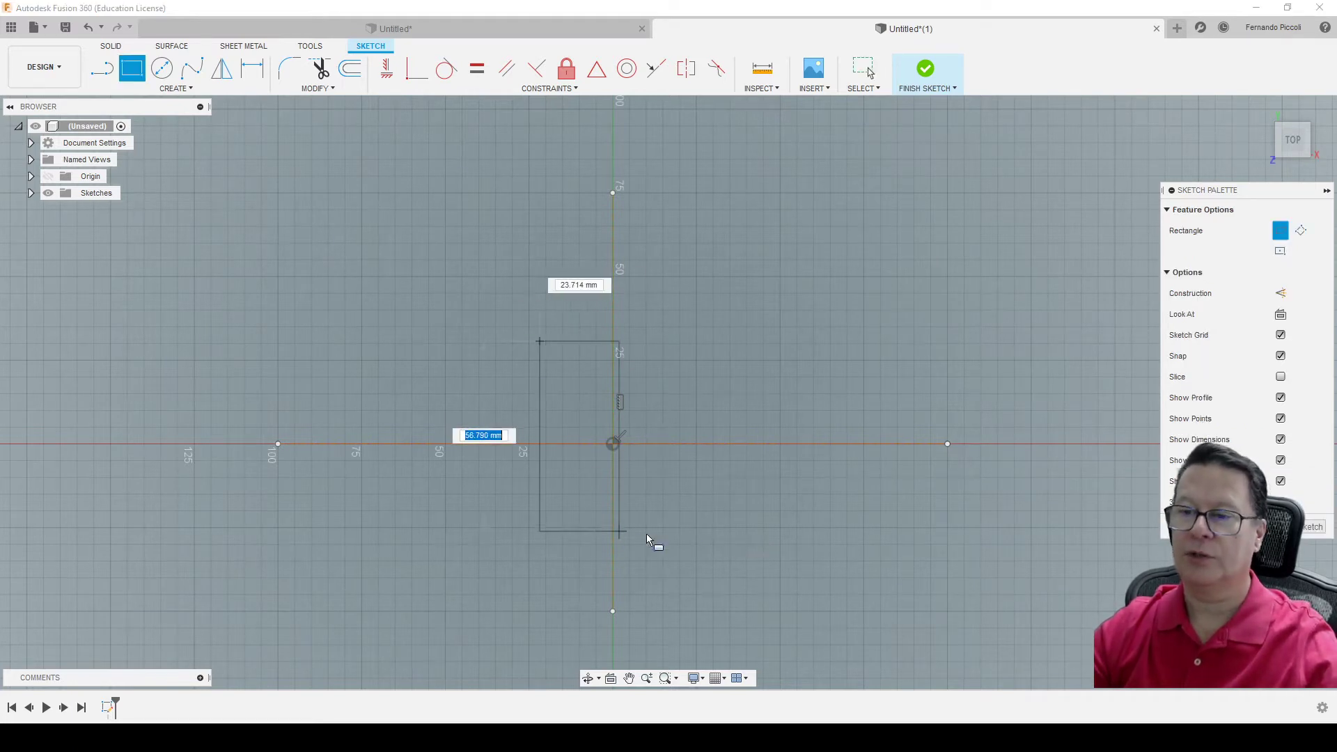
left_click(686, 557)
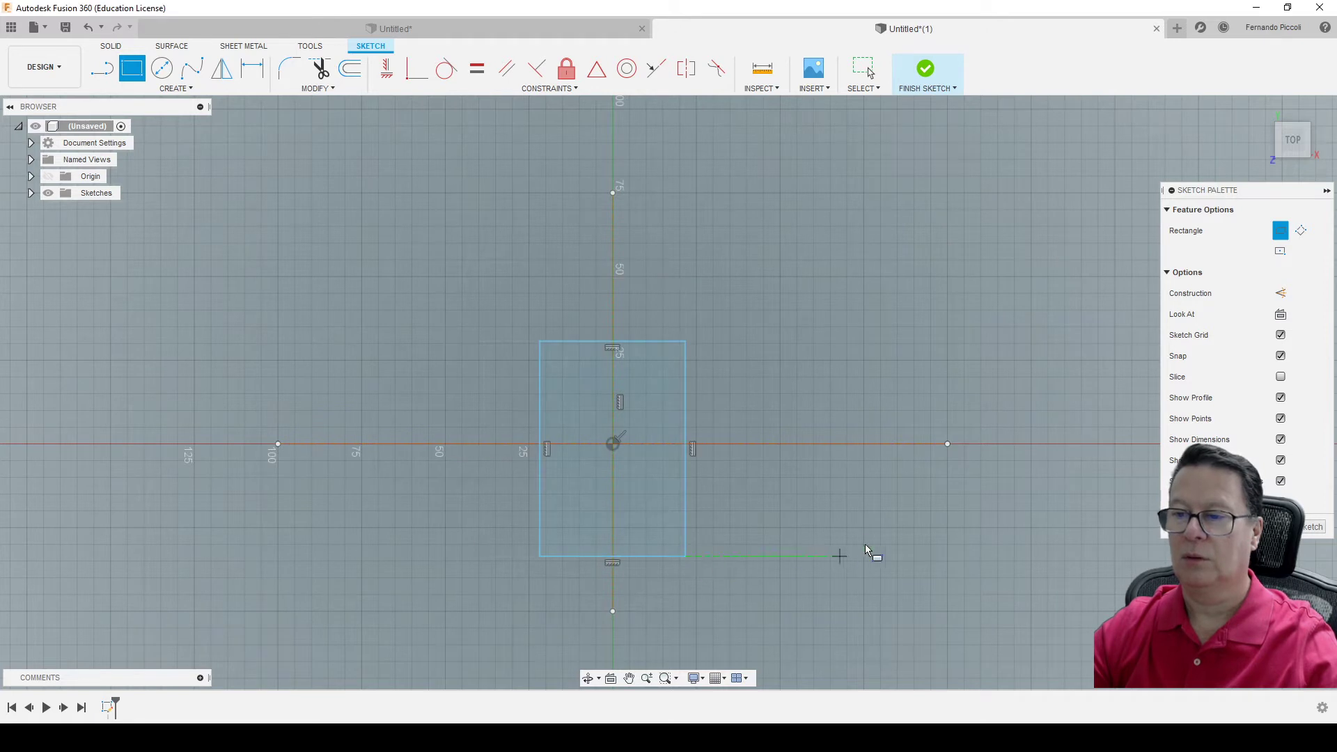
key("Escape")
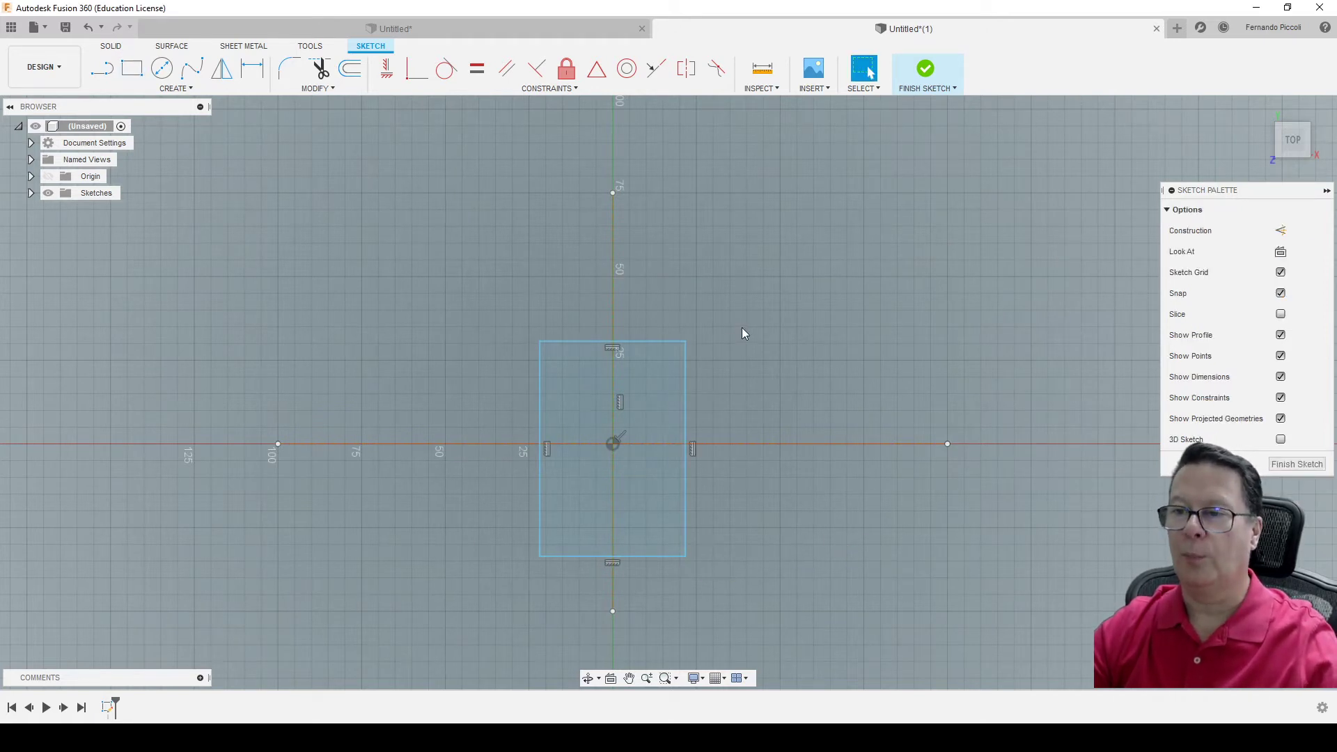
- Make the rectangle's side and top/bottom edges symmetric about the construction lines
left_click(685, 71)
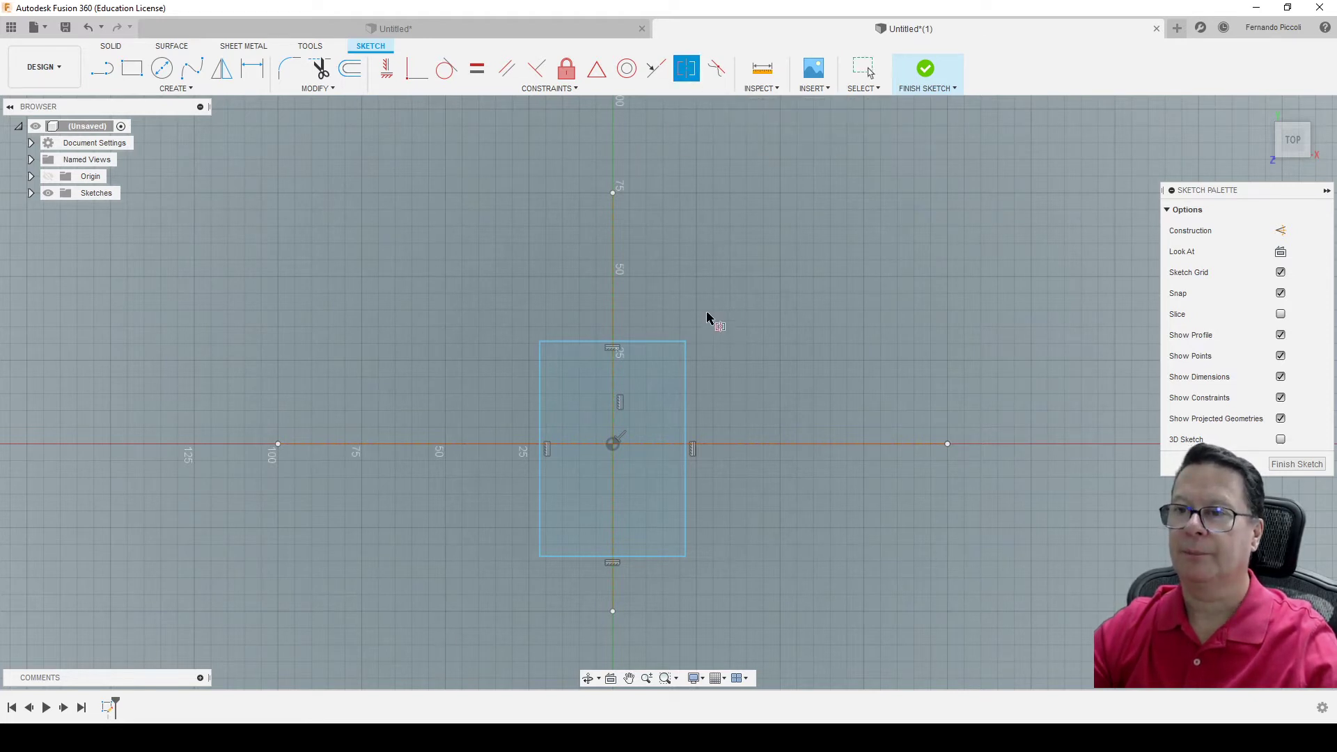
left_click(685, 373)
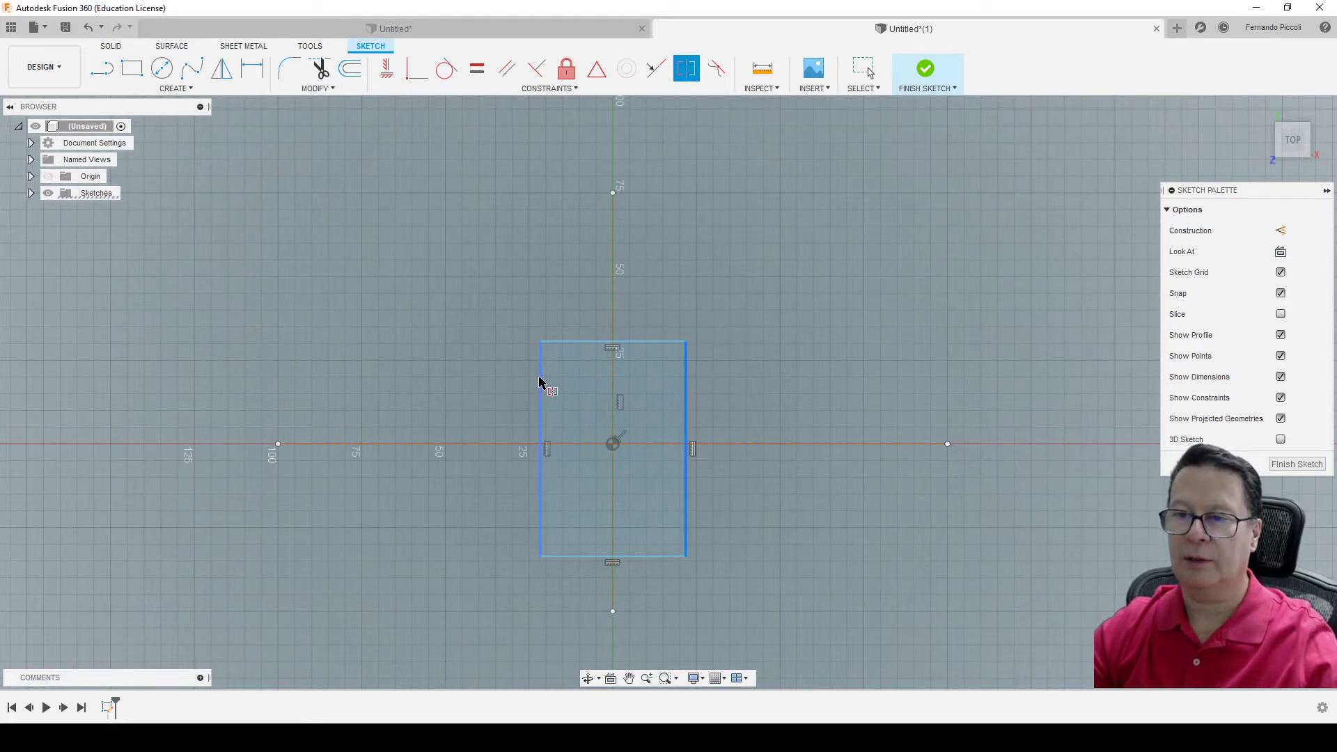
left_click(540, 382)
left_click(613, 382)
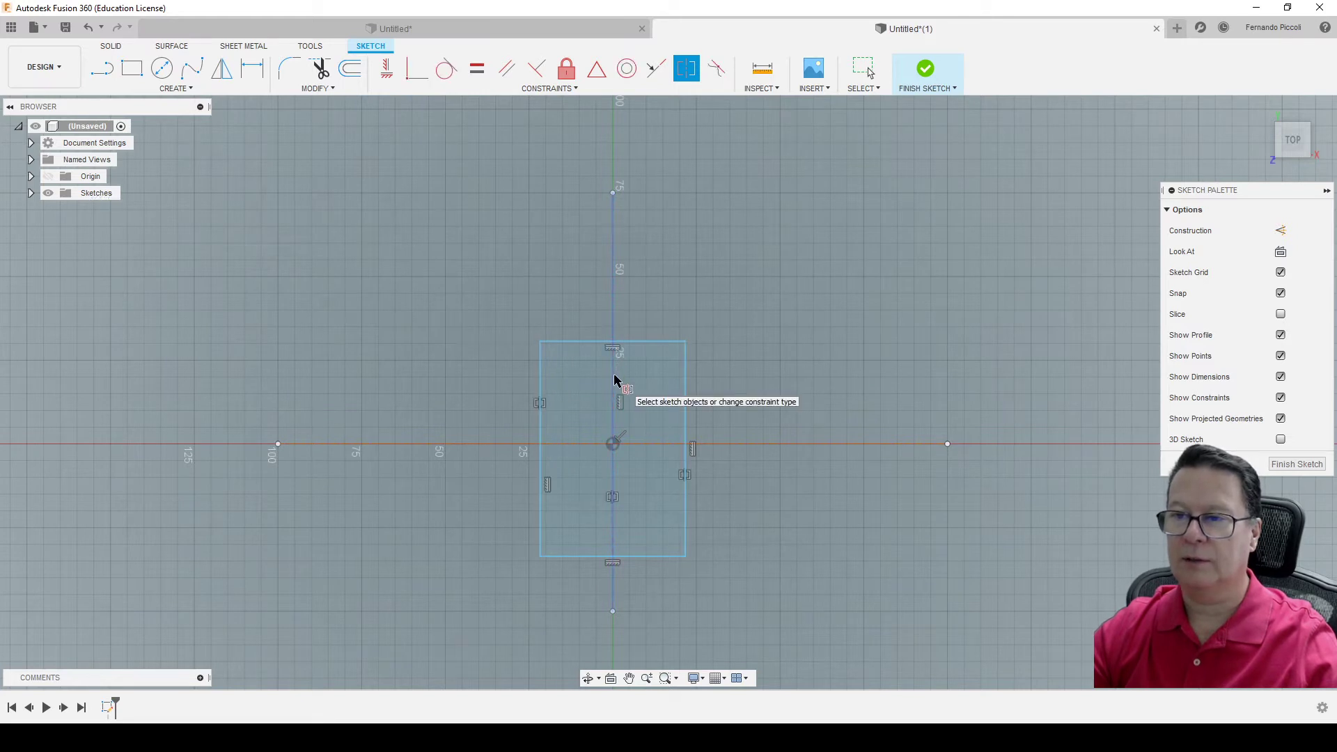
left_click(657, 342)
left_click(655, 557)
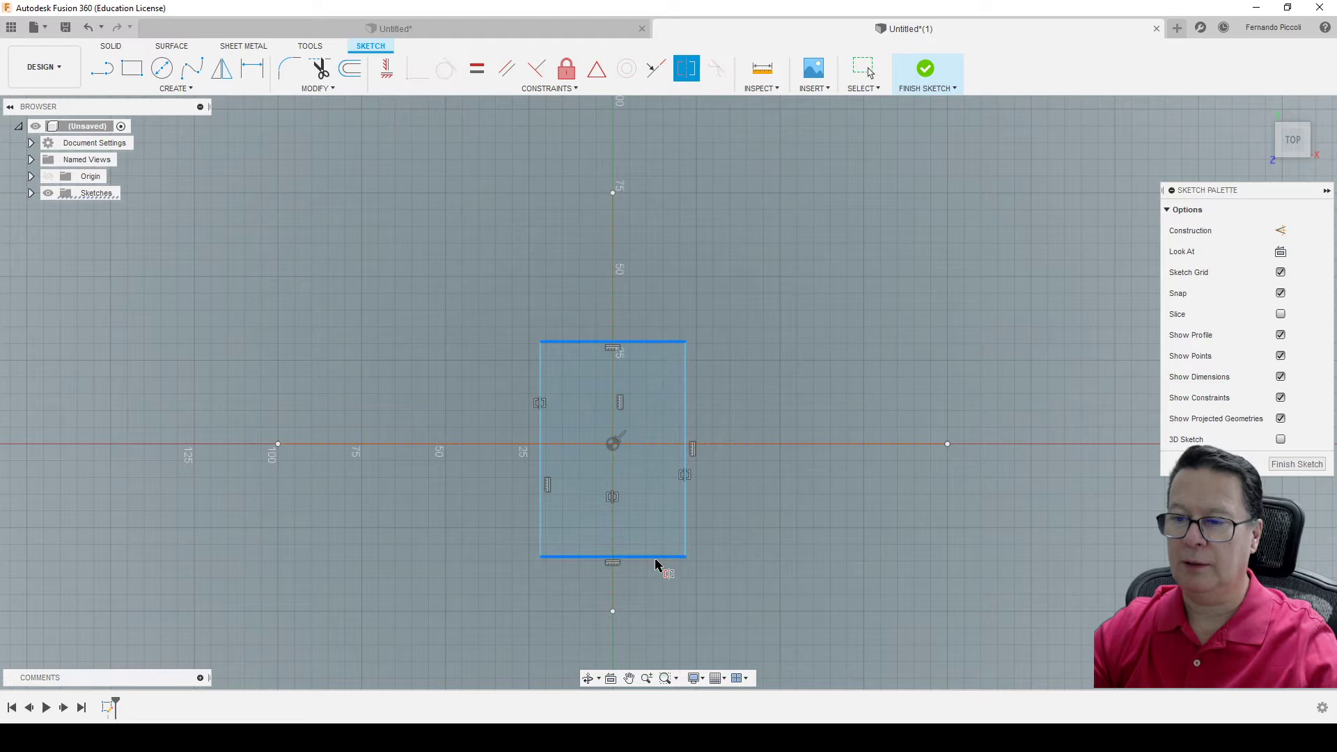
left_click(652, 445)
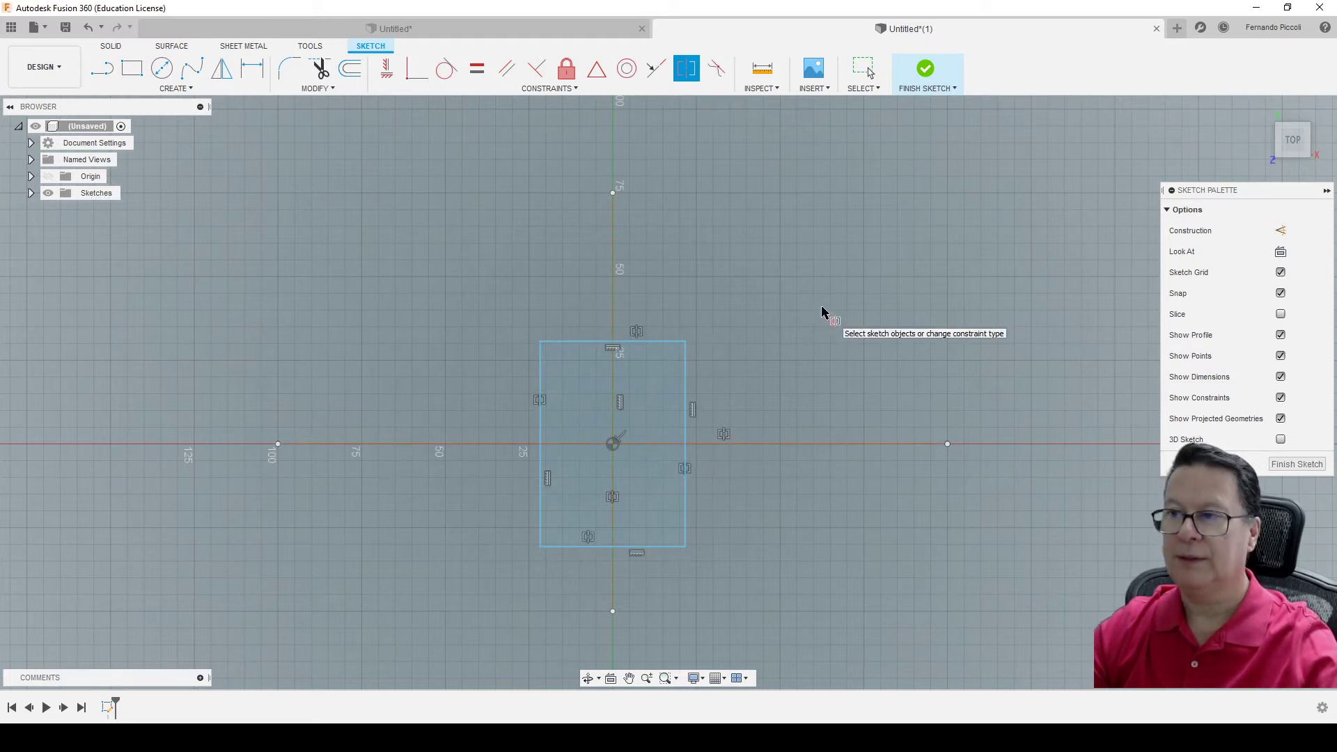
key("d")
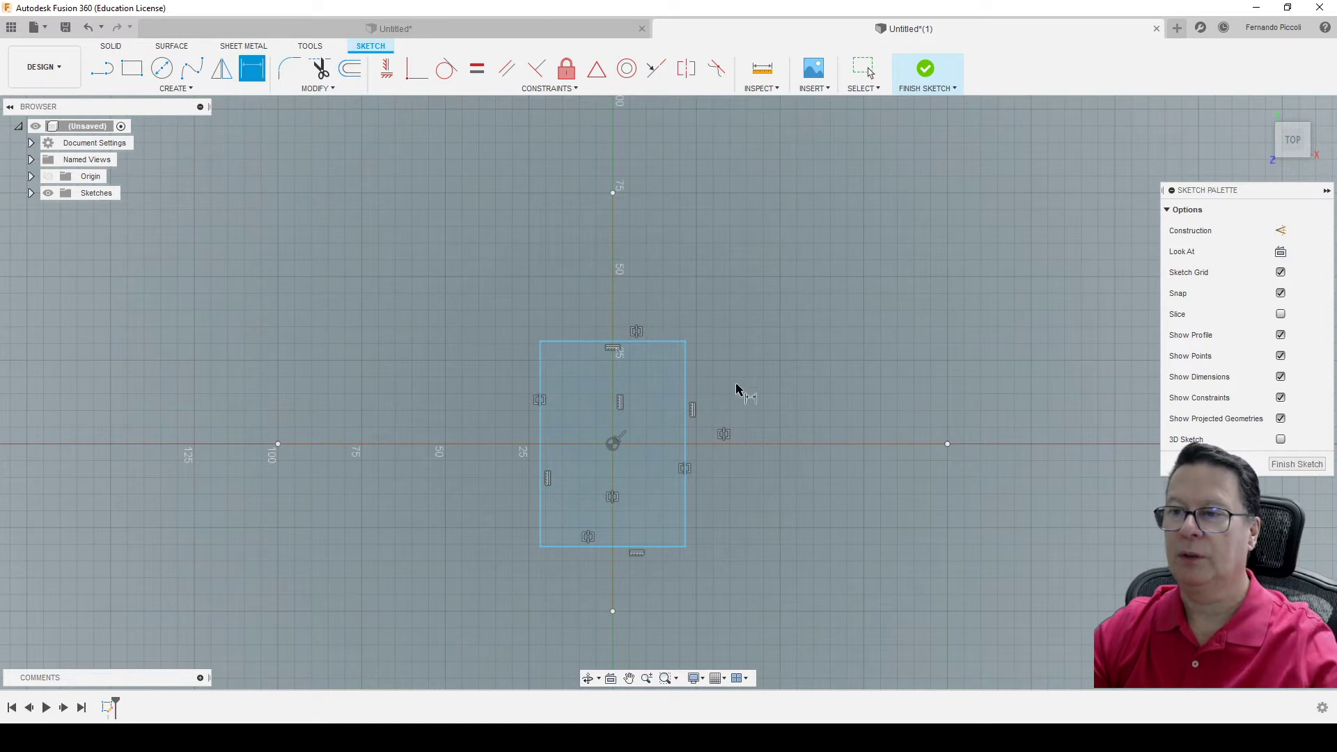
- Dimension the rectangle's right edge 175 mm and its bottom edge 50 mm
left_click(685, 379)
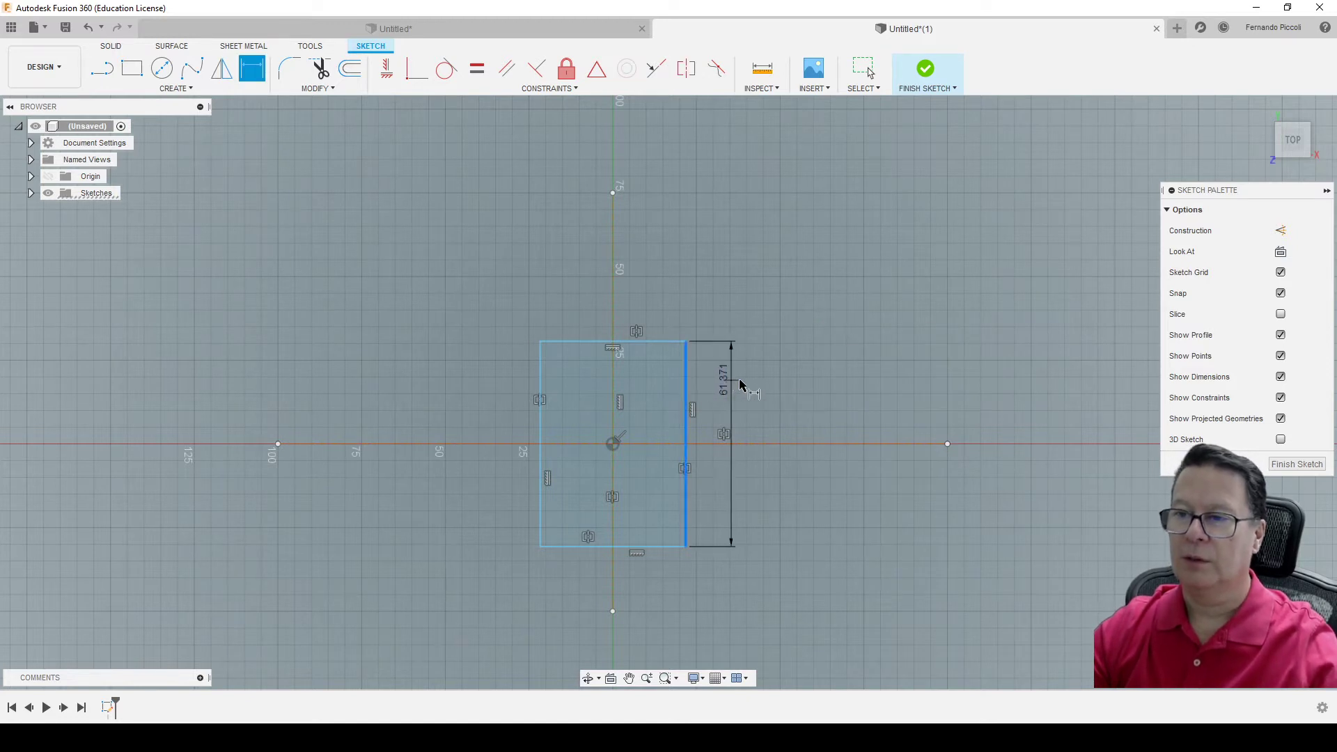
left_click(756, 382)
type("175")
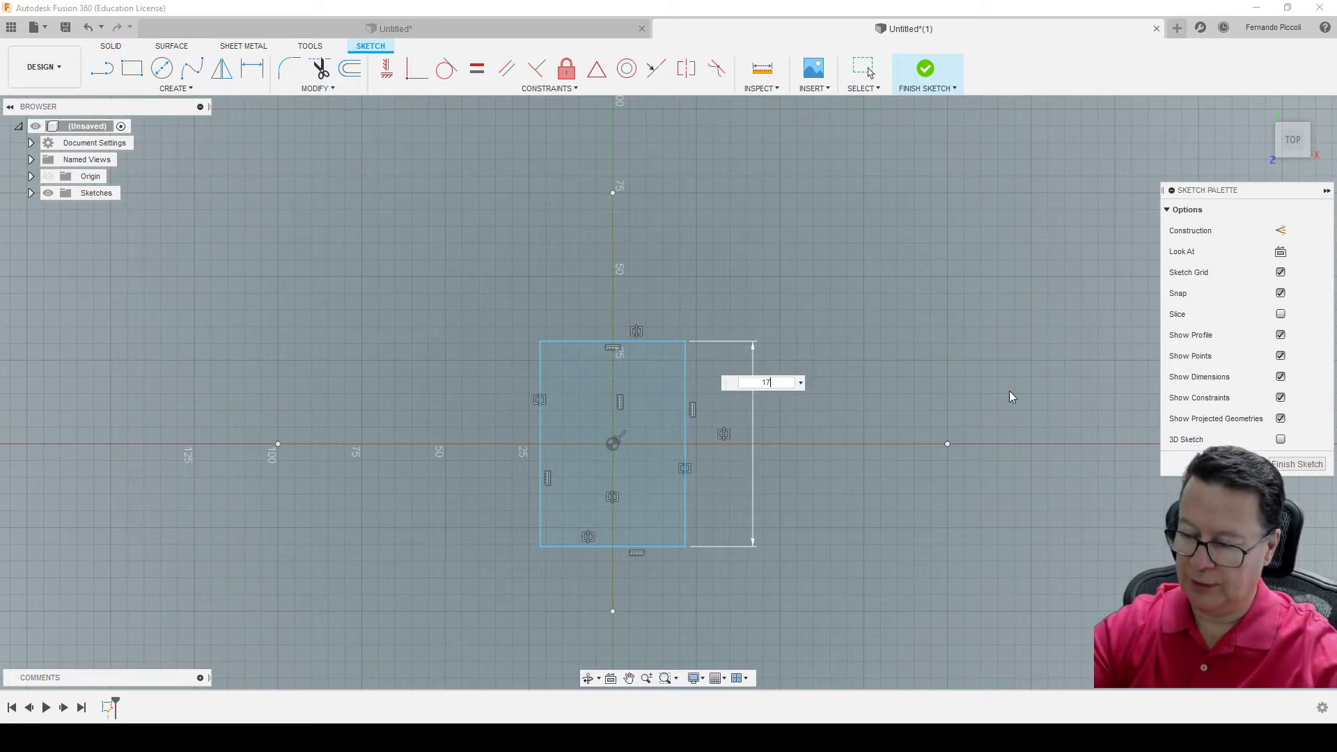
key("Return")
scroll(797, 439, "down", 3)
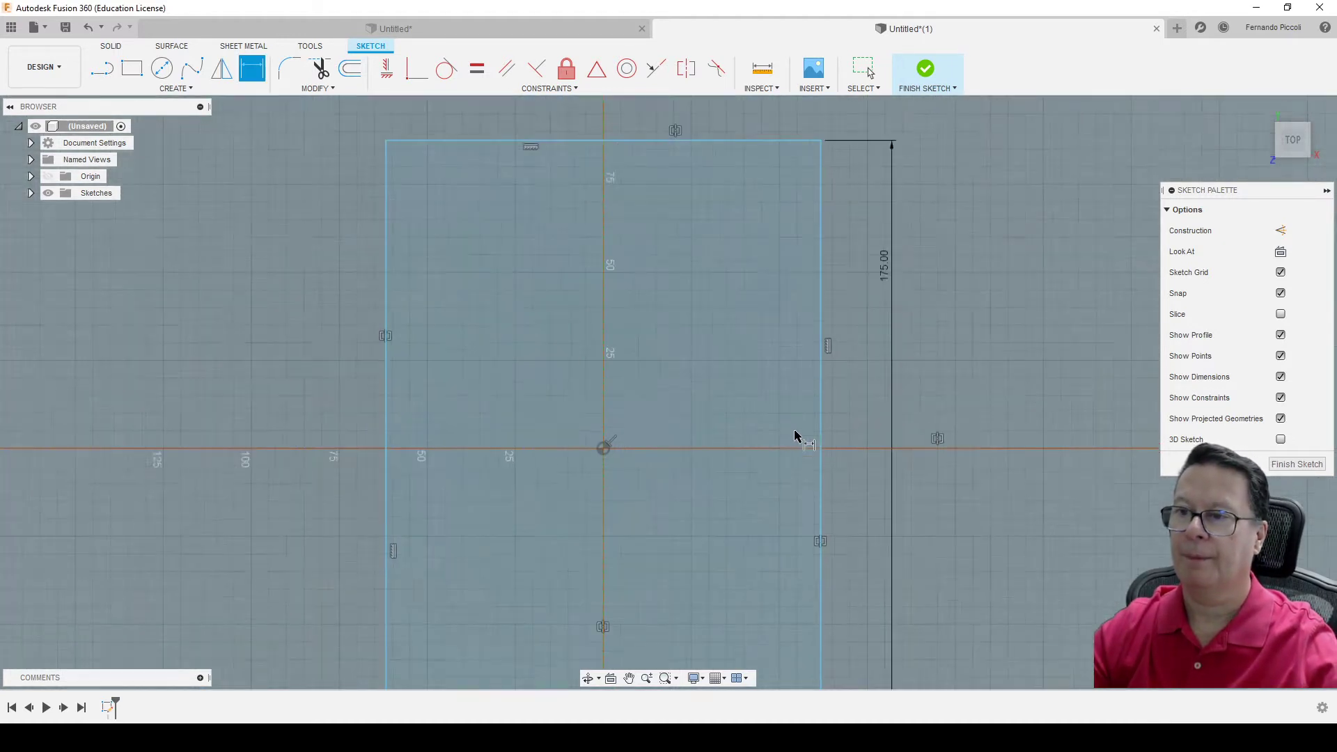
key("alt+Tab")
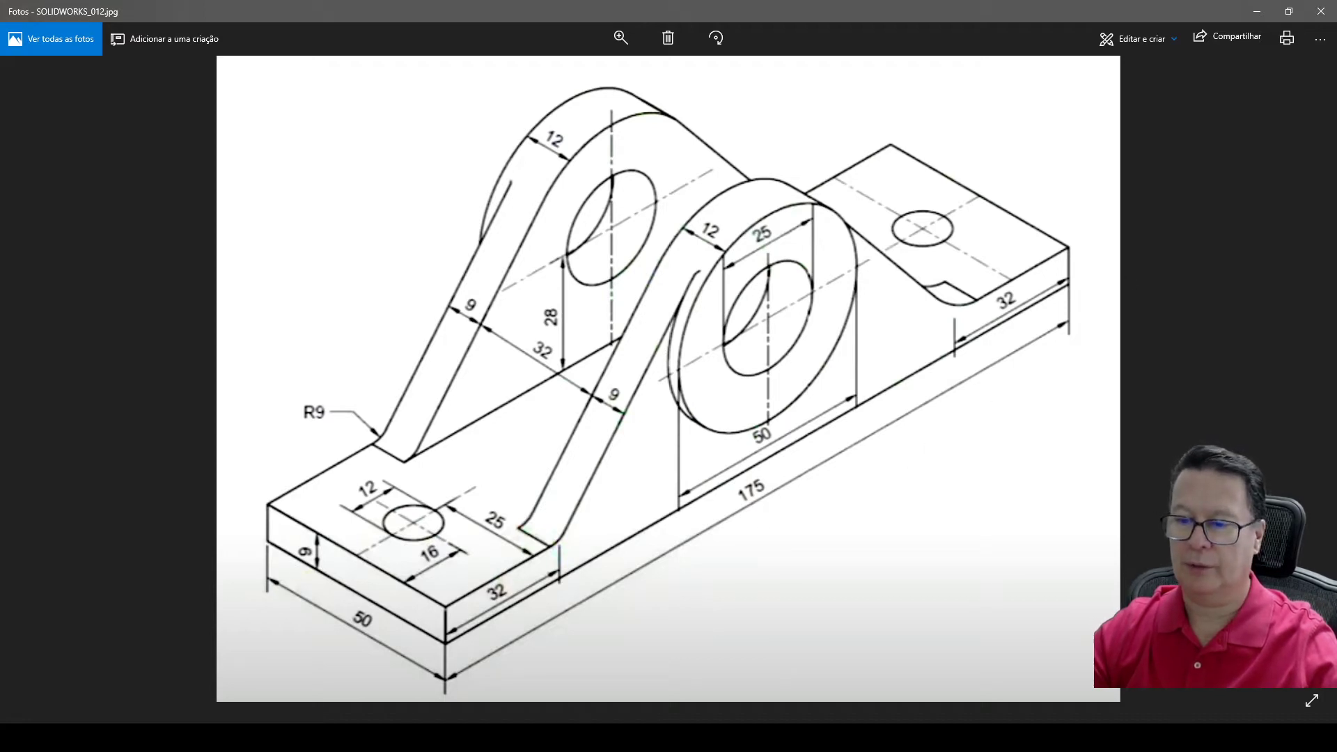
key("alt+Tab")
left_click(704, 601)
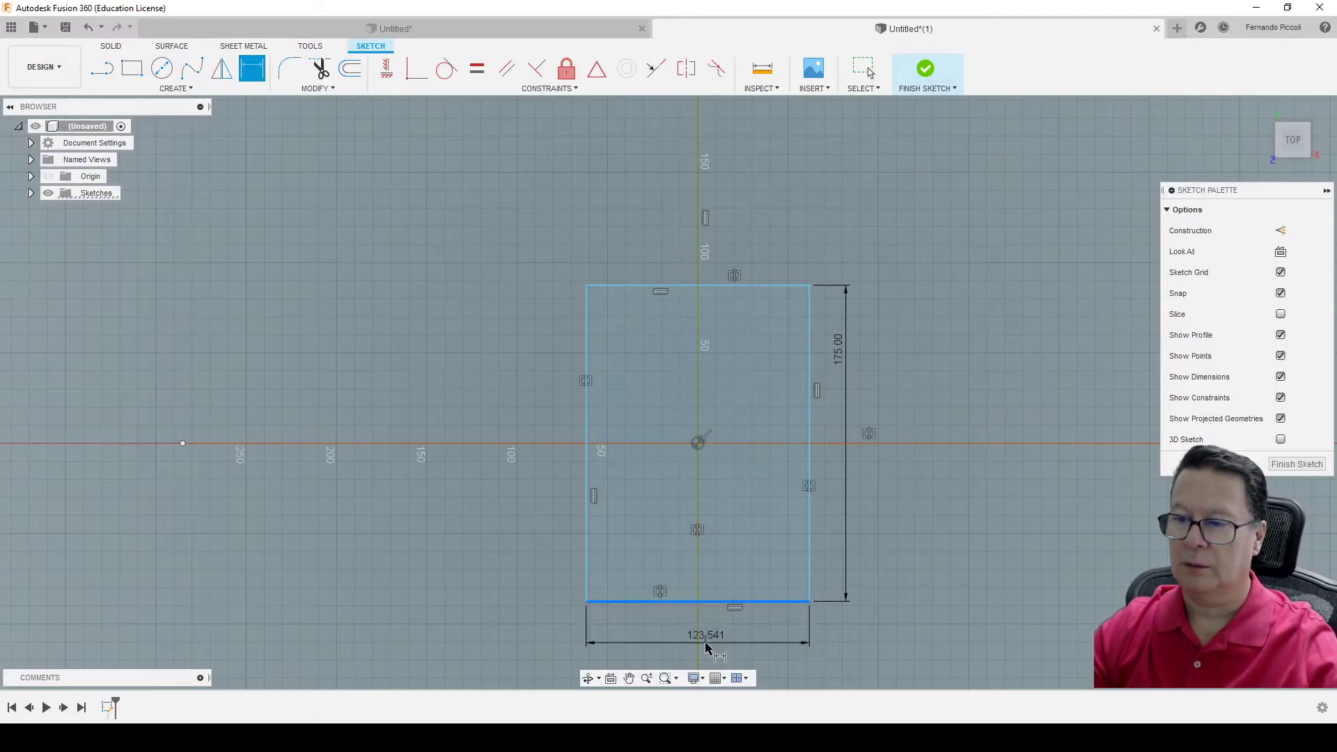
left_click(705, 647)
type("50")
key("Return")
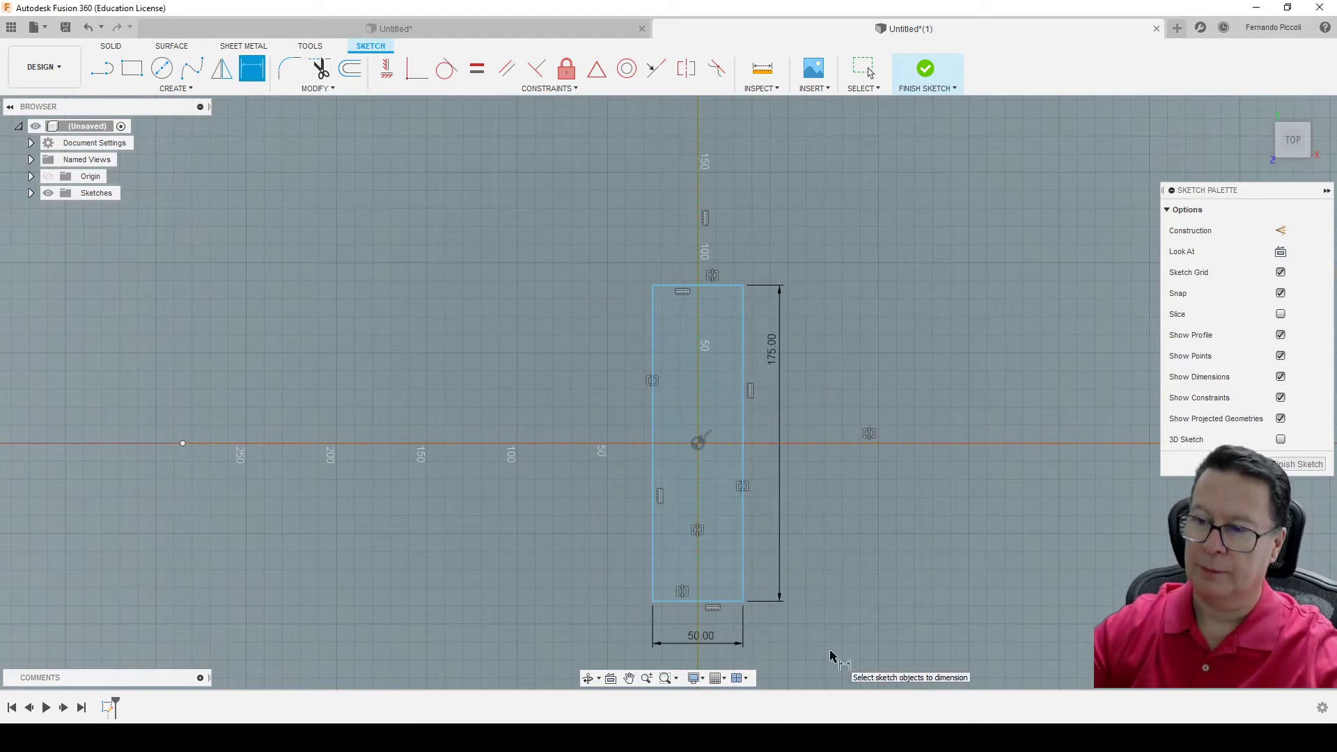
- Extrude the rectangle into a 5 mm plate and start a sketch on its long side face
left_click(926, 70)
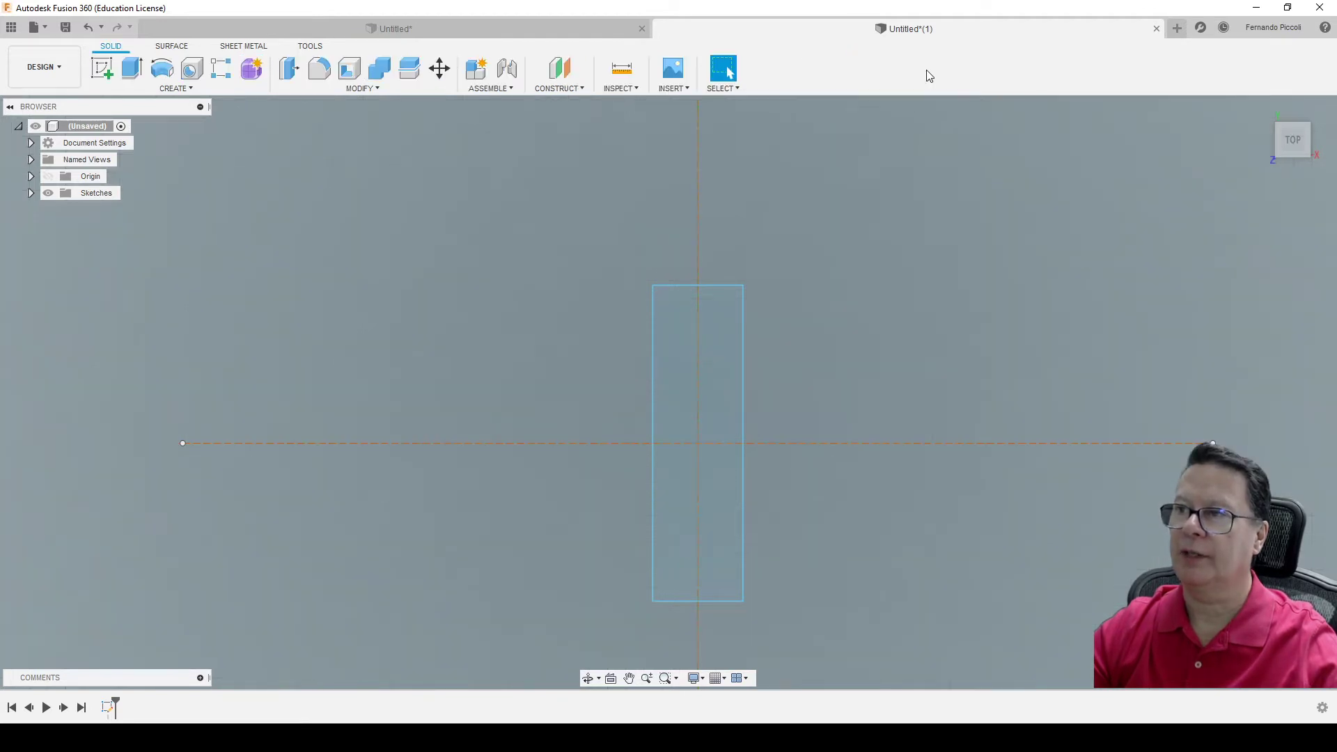
mouse_move(1292, 139)
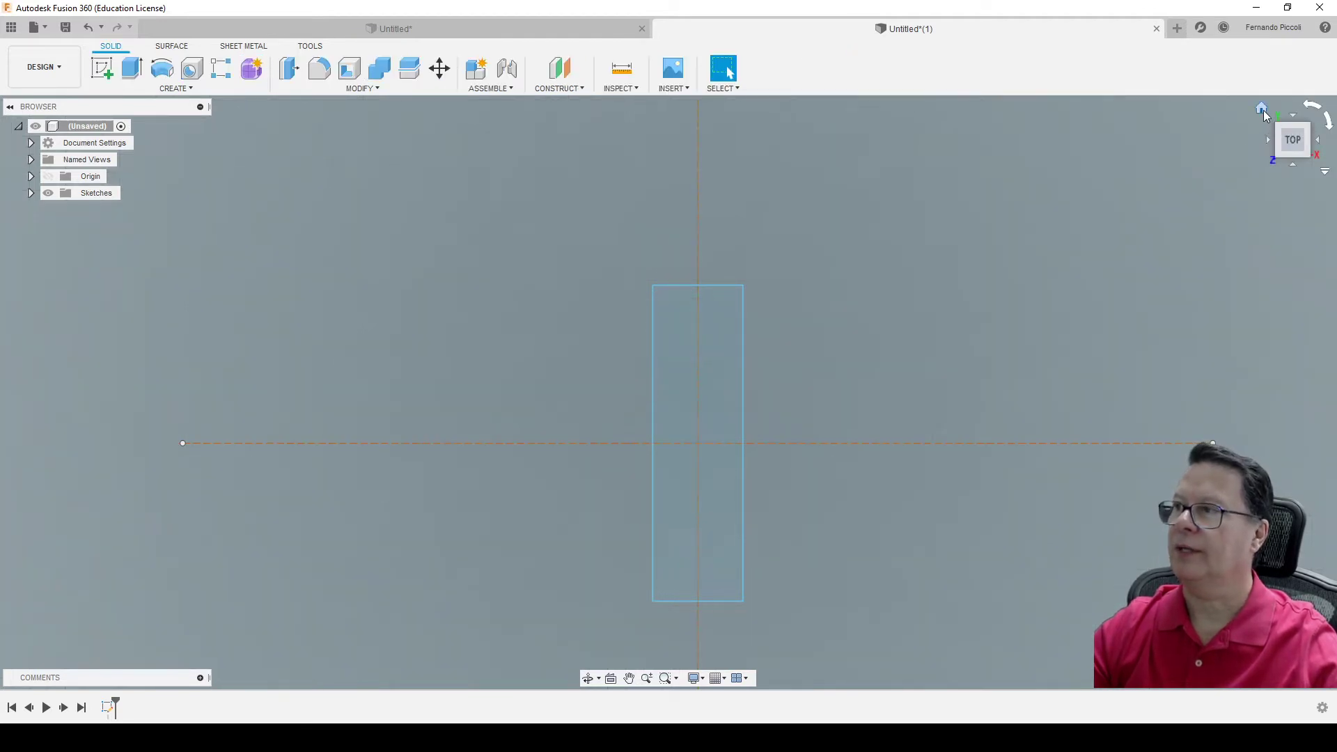
left_click(1262, 109)
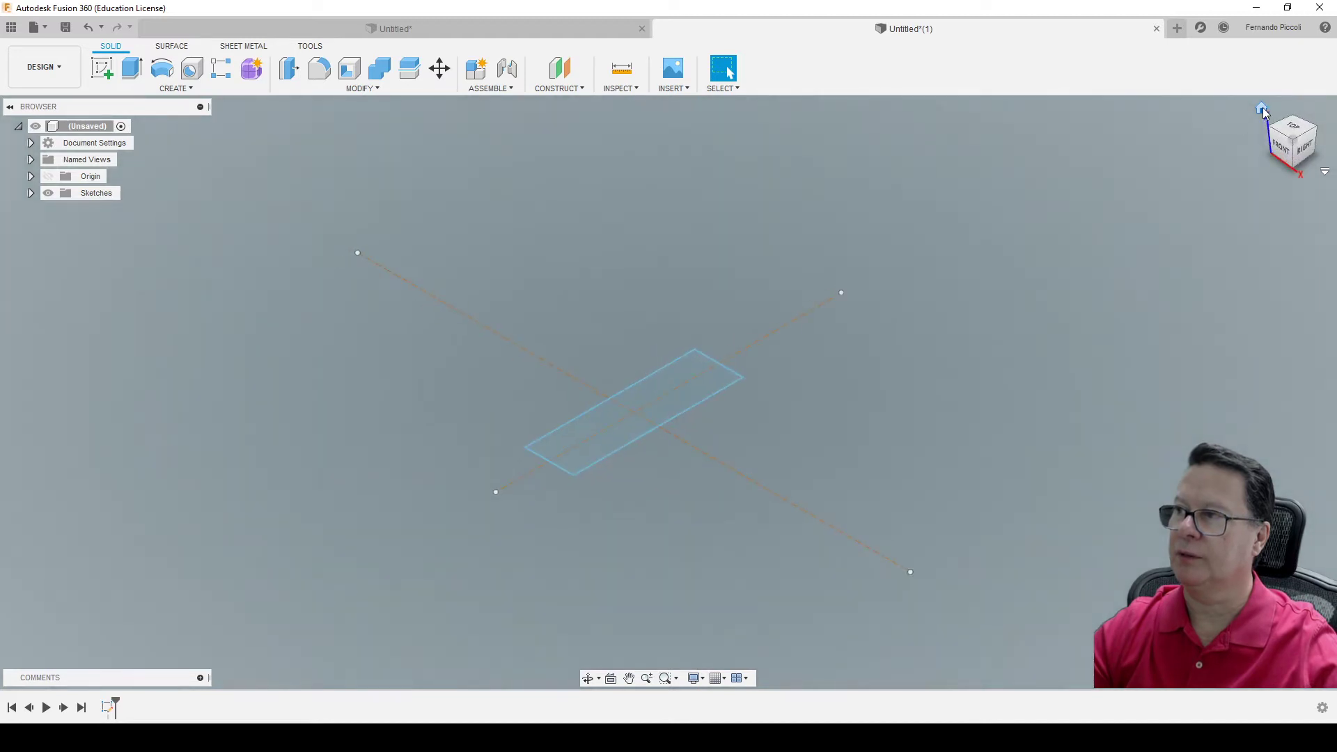
scroll(643, 461, "up", 3)
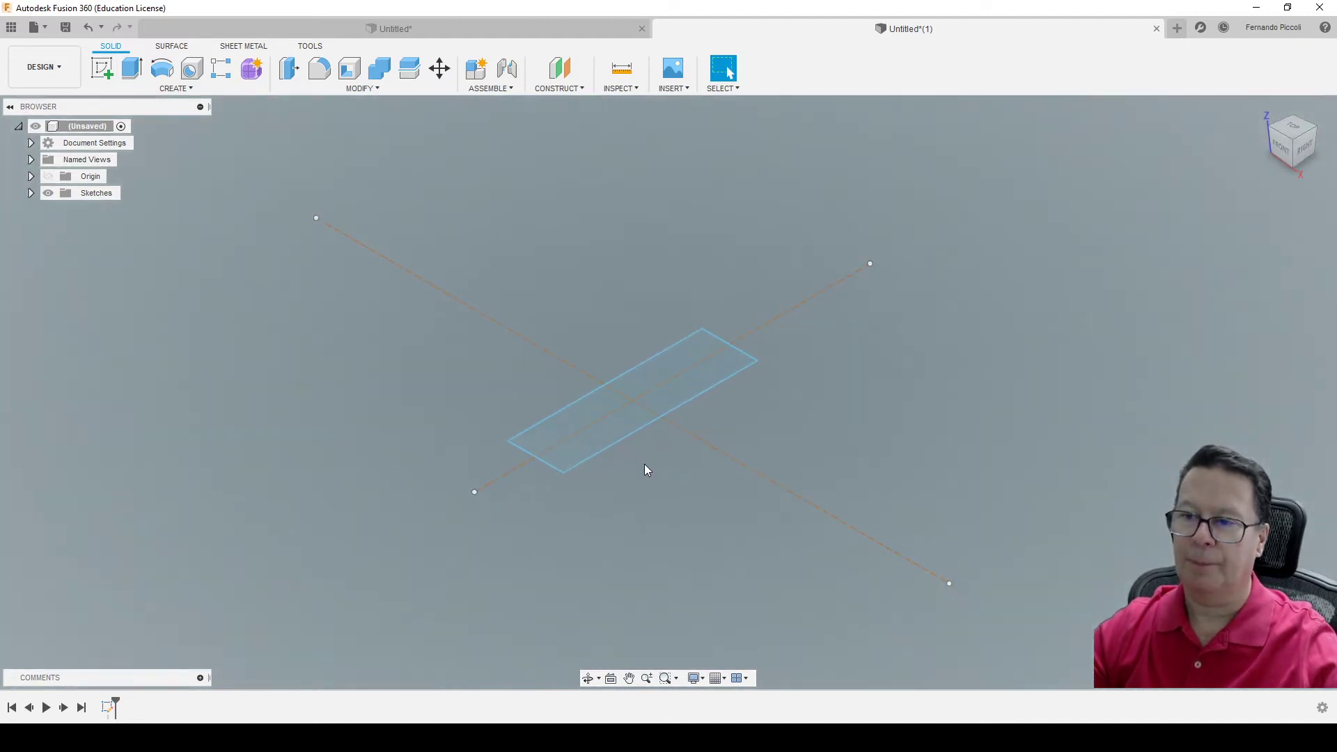
scroll(645, 465, "up", 5)
left_click(584, 361)
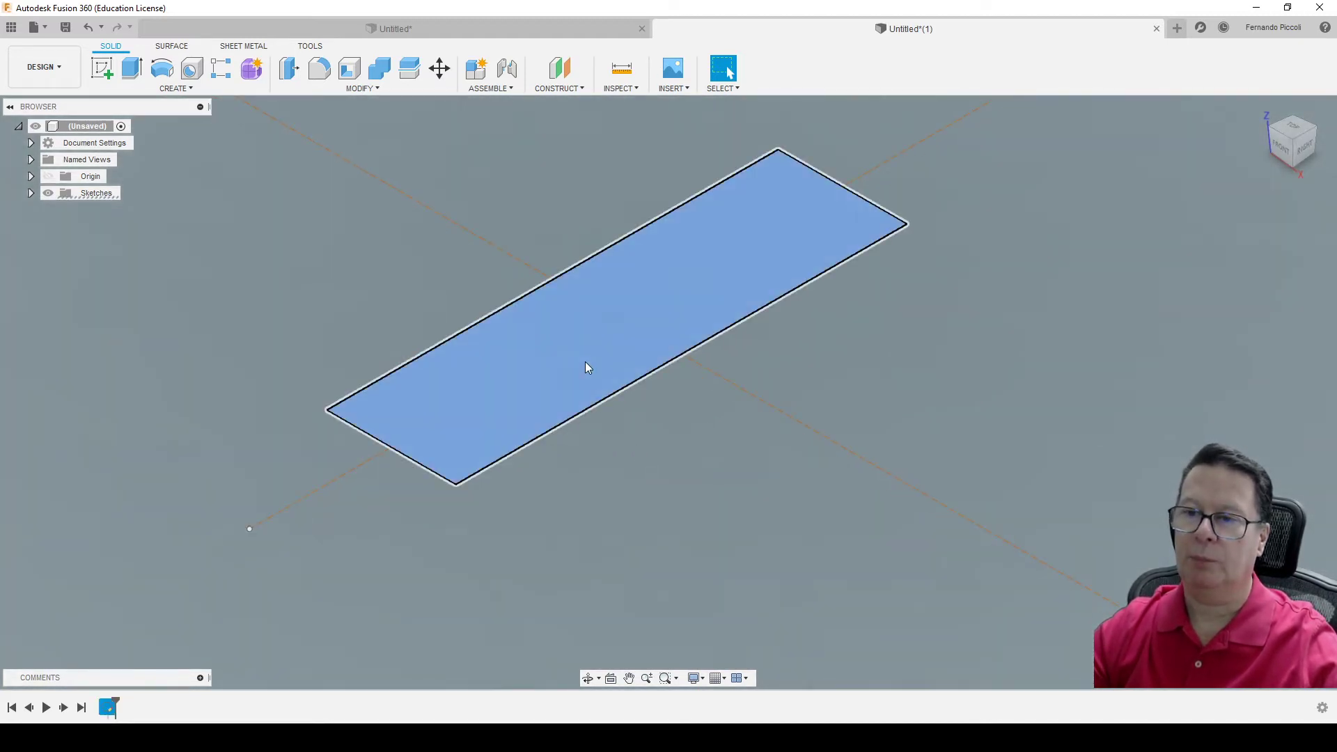
right_click(584, 363)
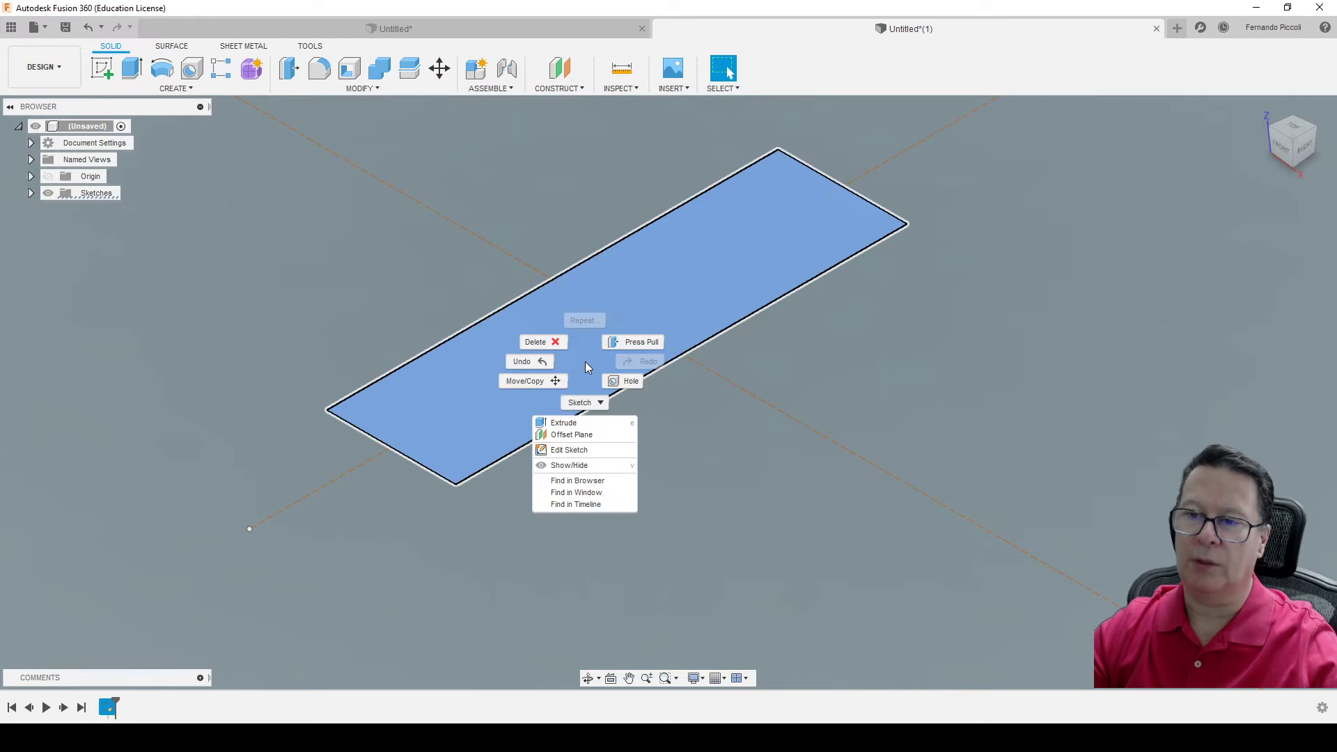
left_click(585, 424)
left_click_drag(617, 304, 617, 246)
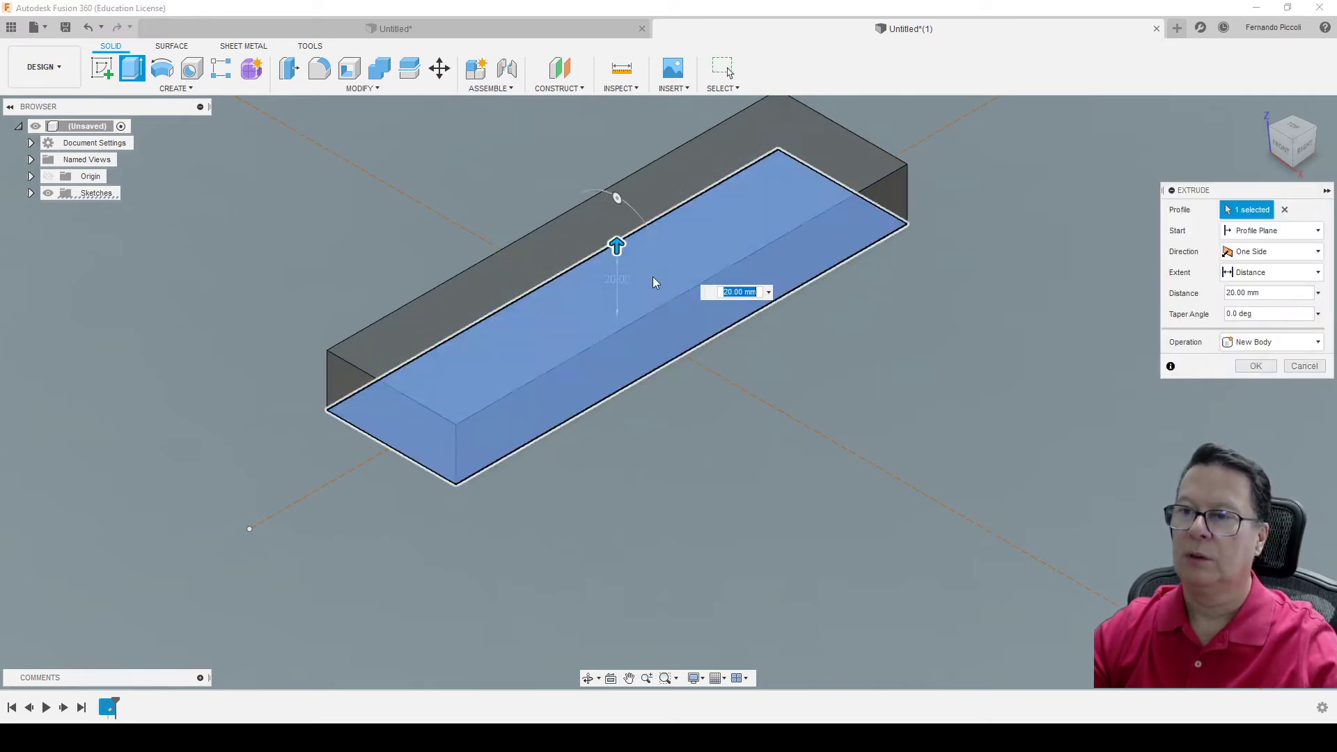
type("5")
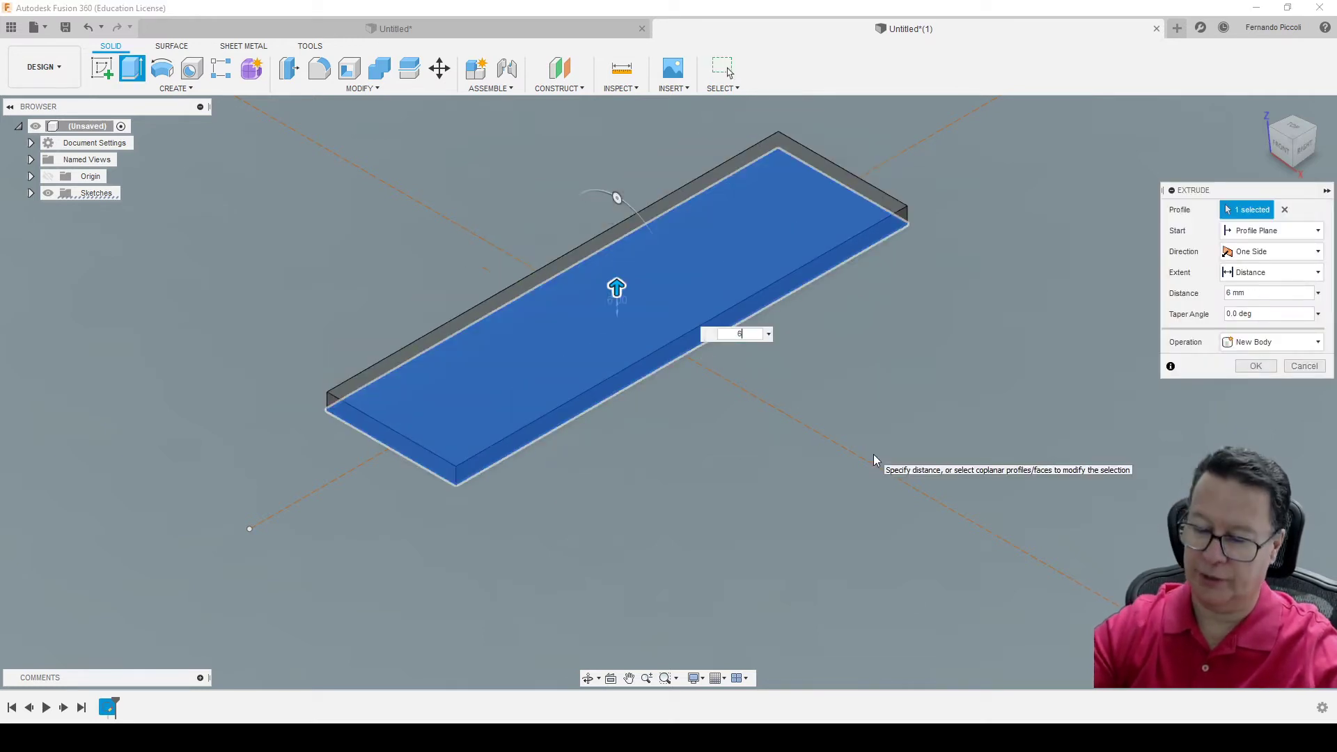
key("Return")
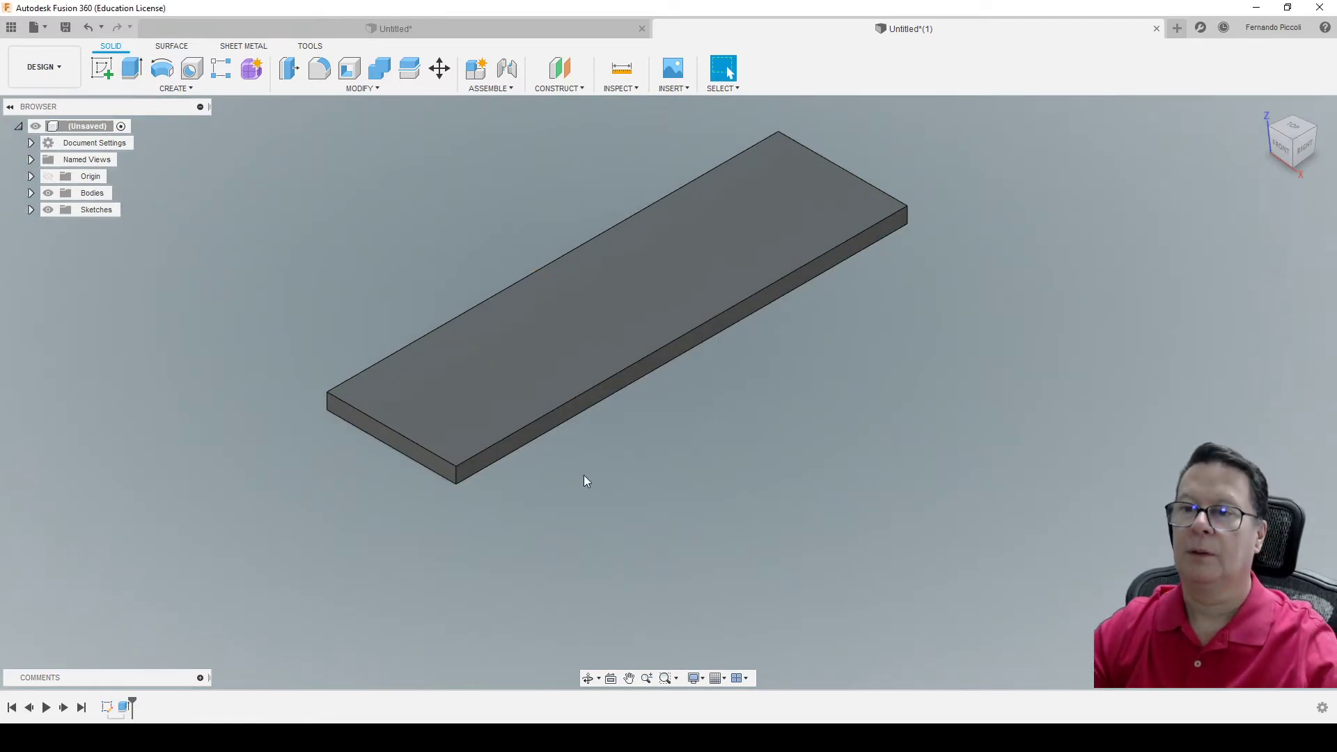
left_click(723, 329)
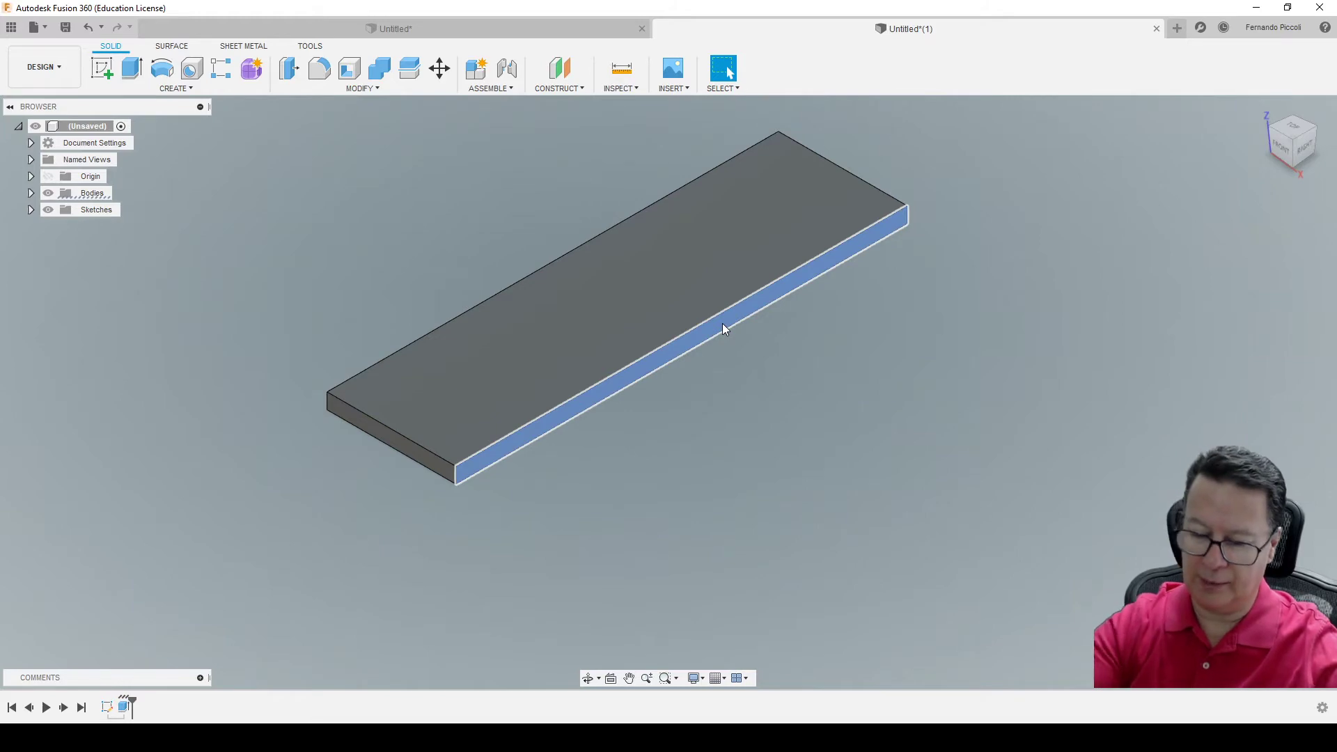
key("s")
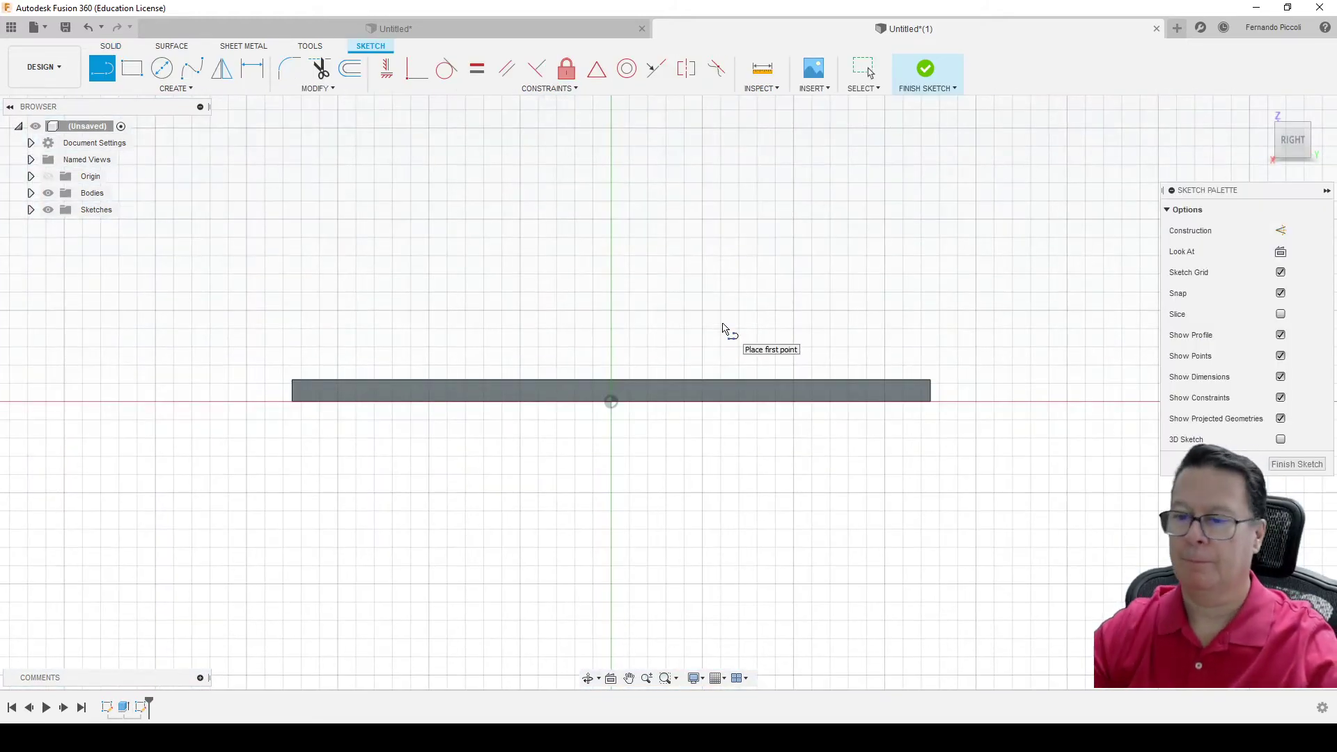
- Draw a 28 mm vertical line up from the plate's top midpoint
key("alt+Tab")
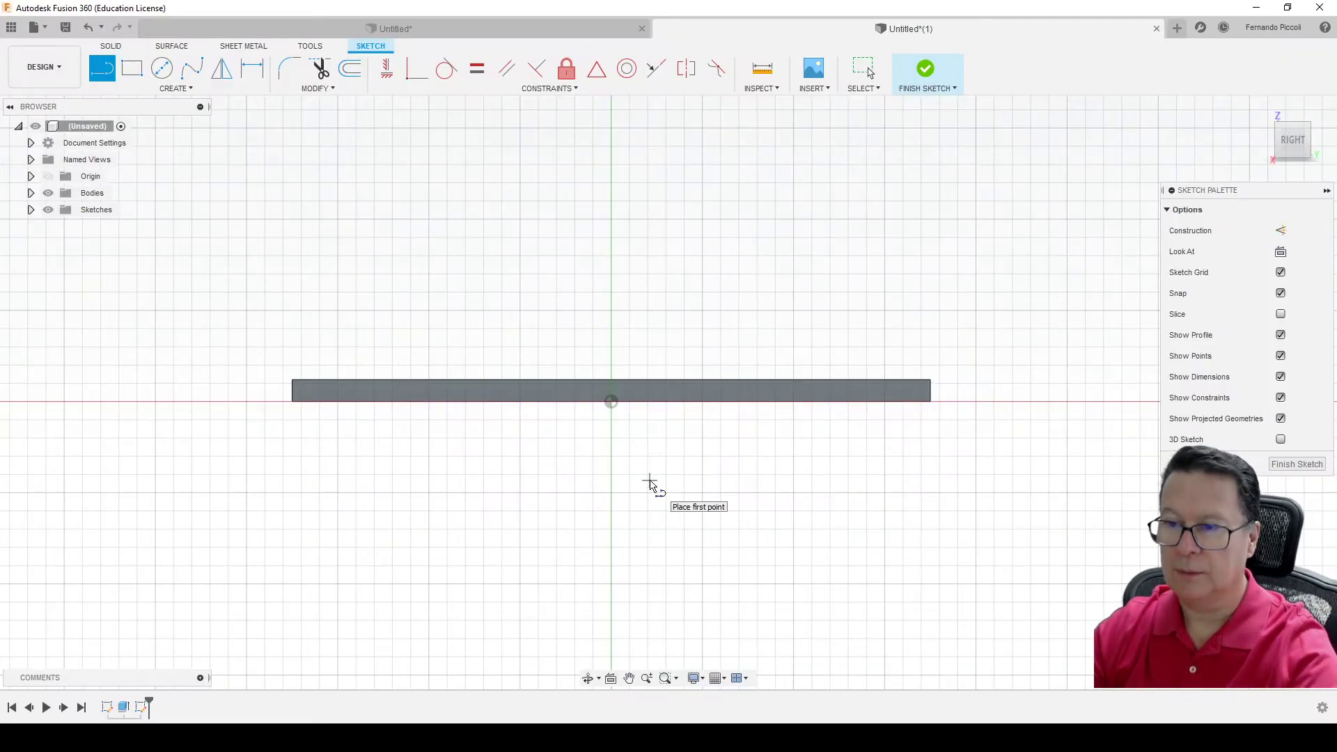
left_click(612, 380)
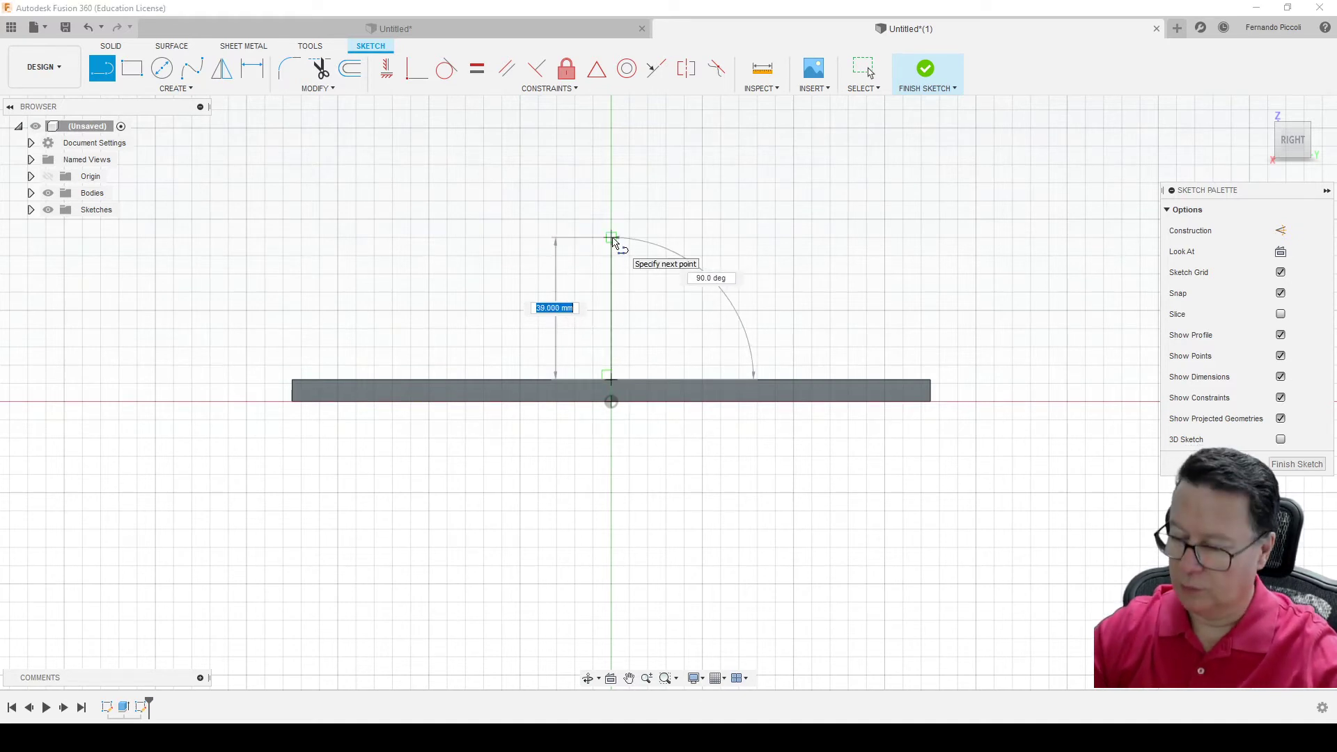
type("28")
key("Return")
key("Escape")
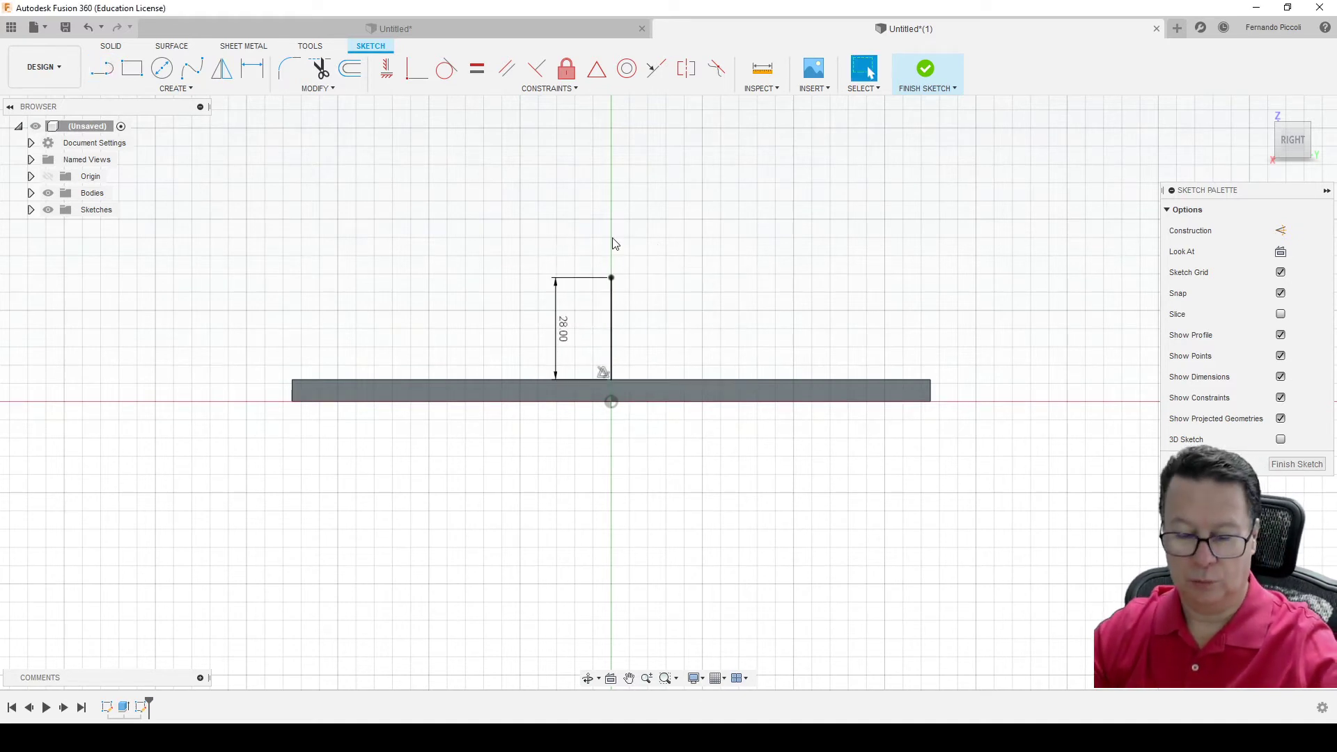
- Draw concentric Ø50 and Ø25 circles centred on the line's top end
key("c")
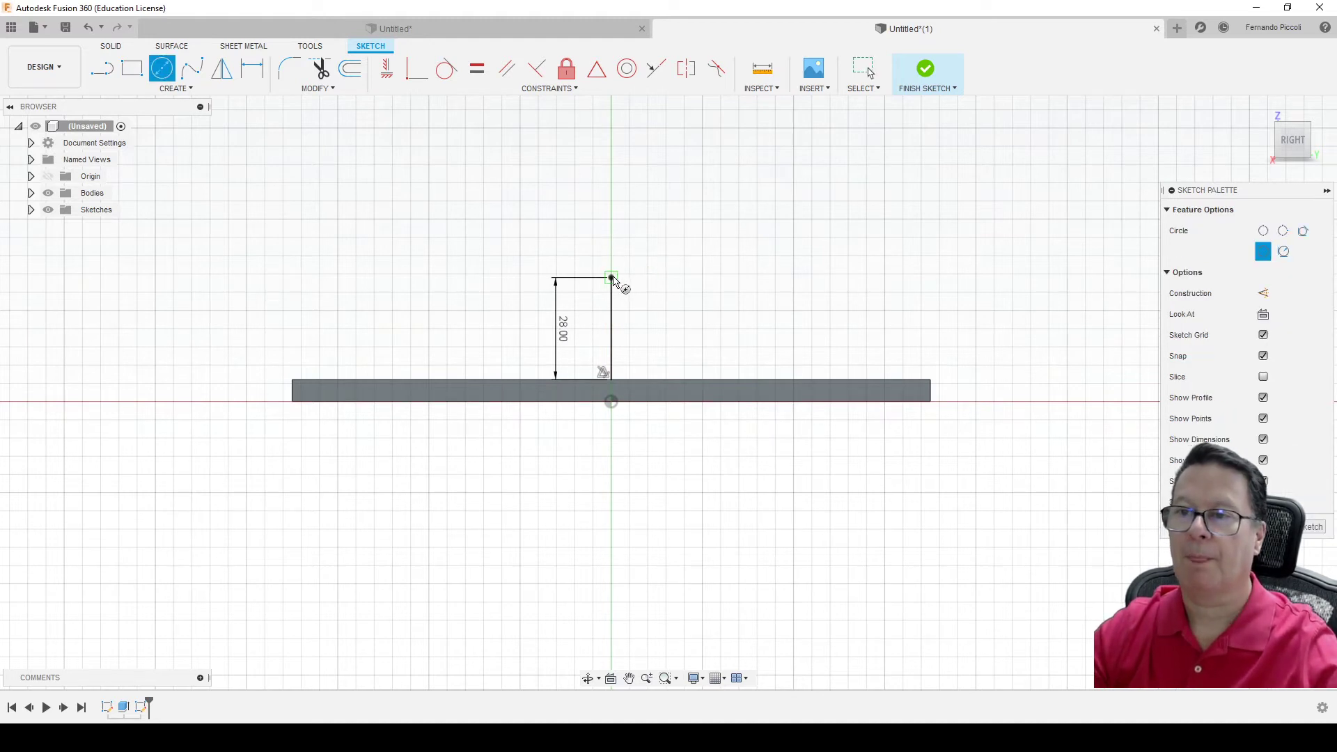
left_click(611, 277)
type("50")
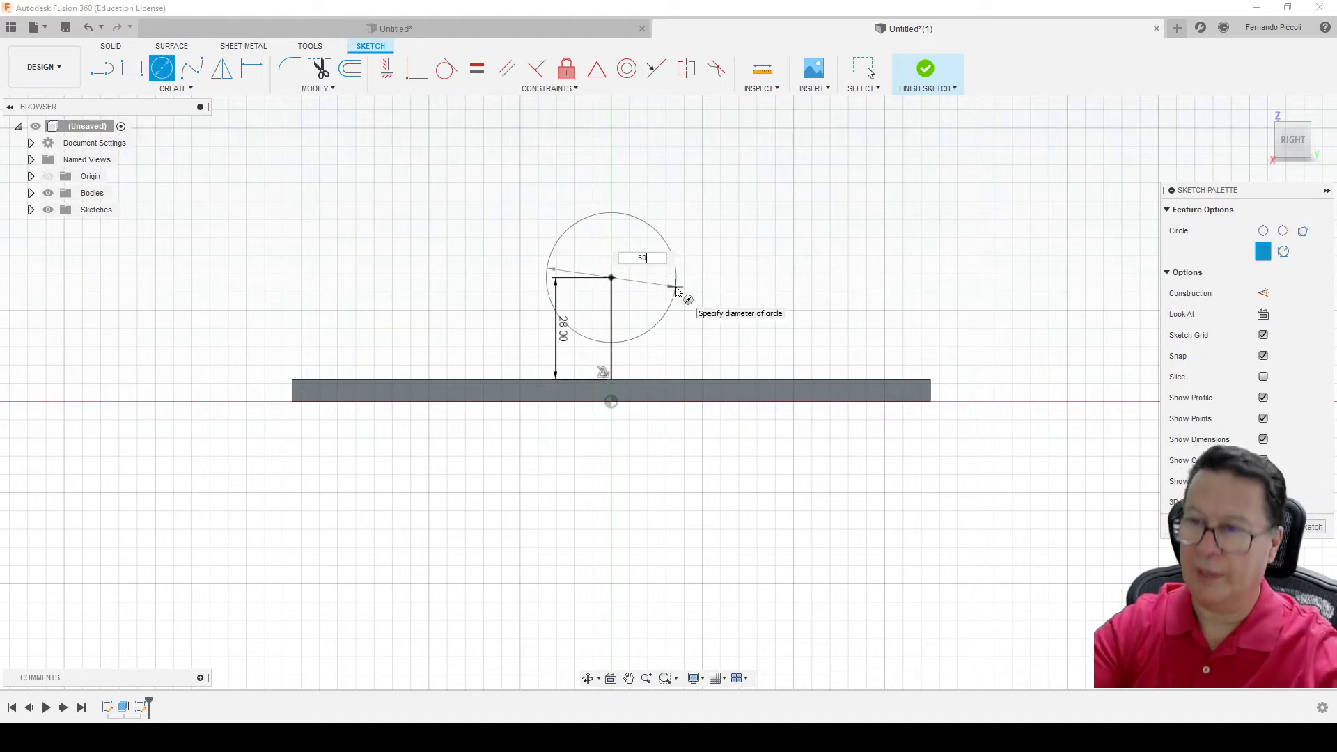
key("Return")
key("Escape")
key("c")
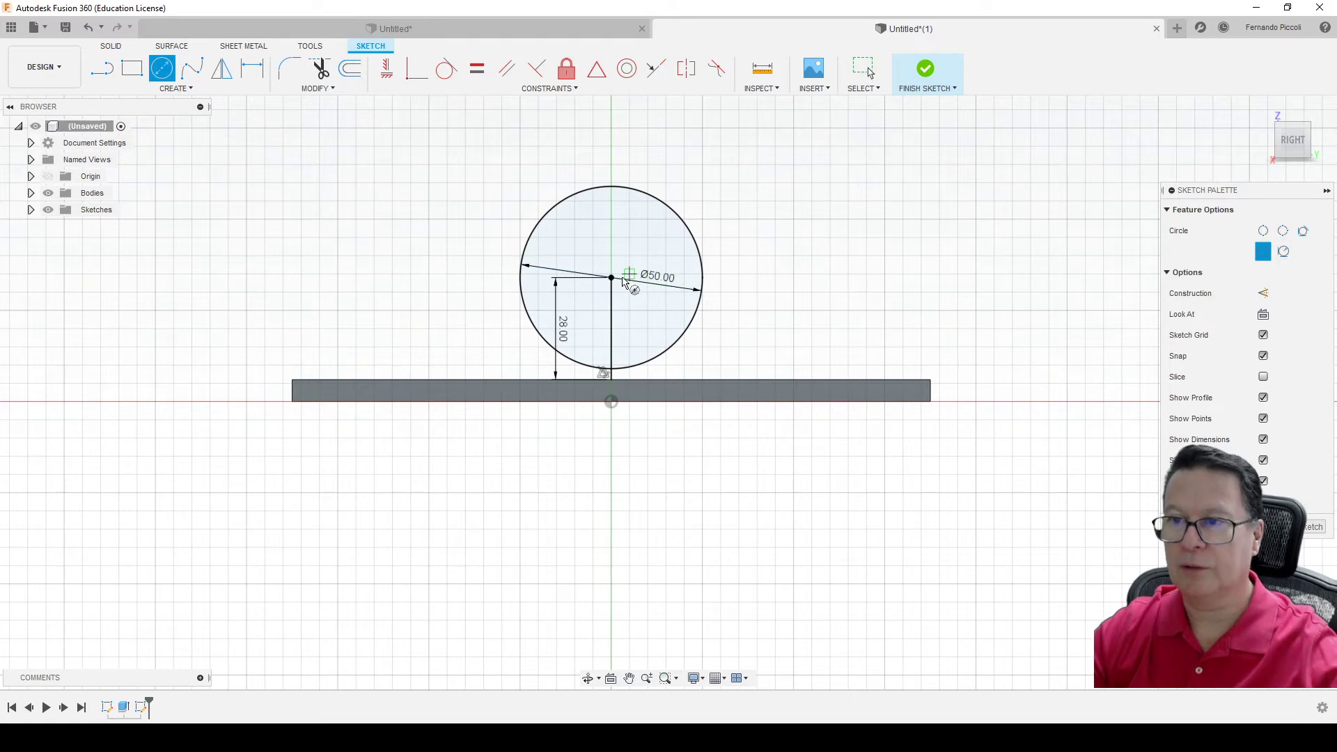
left_click(611, 278)
type("25")
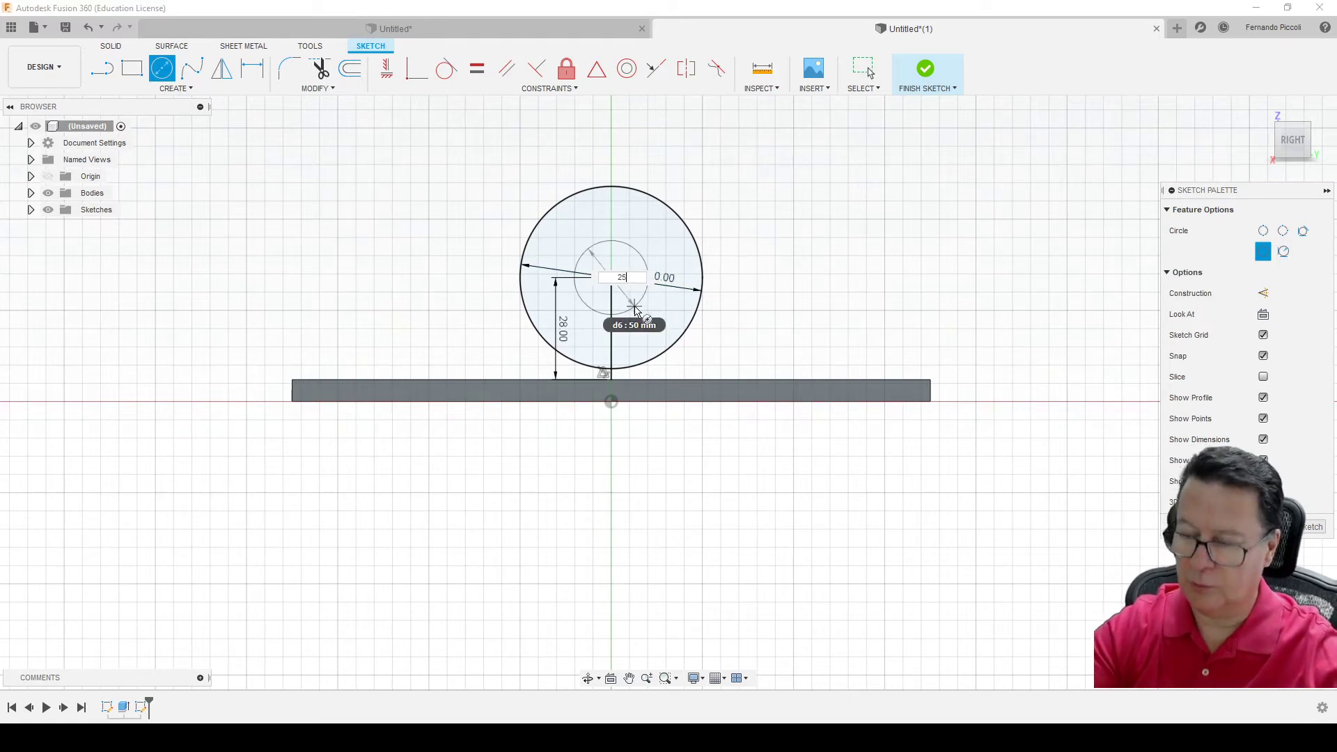
key("Return")
key("Escape")
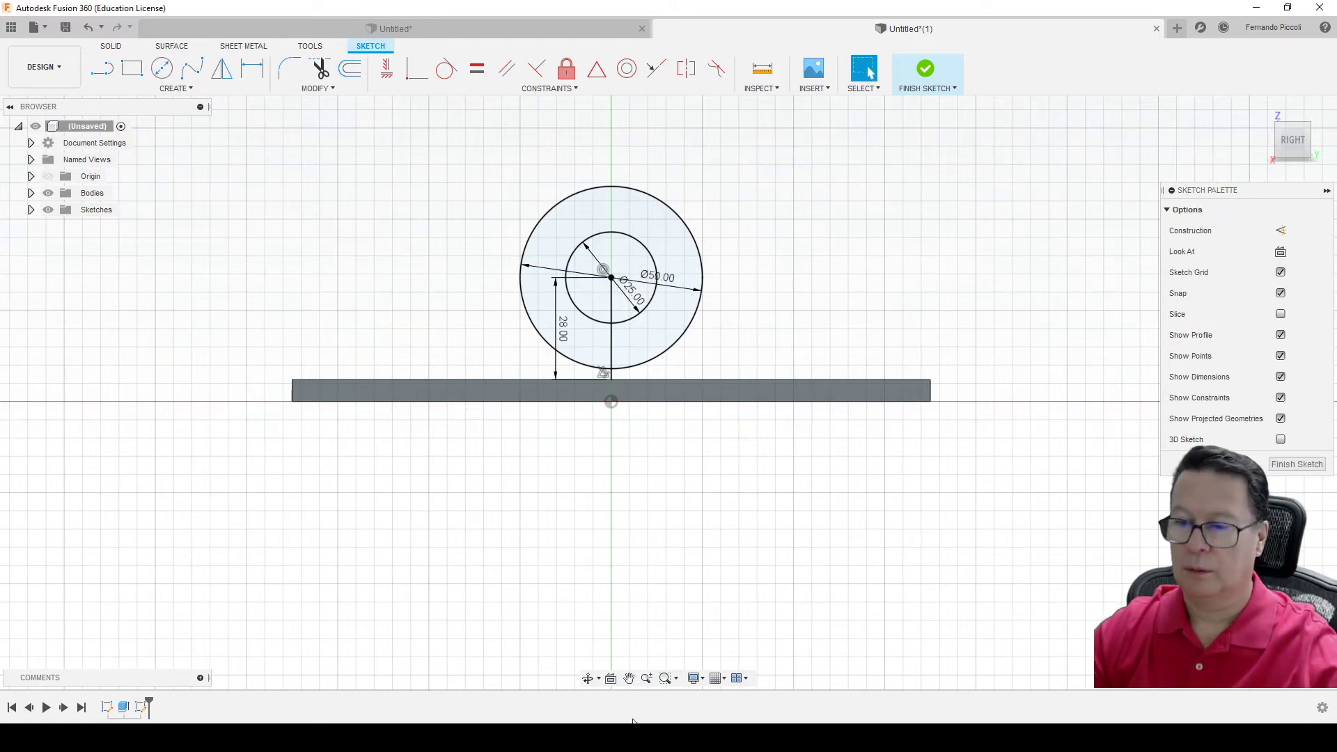
key("alt+Tab")
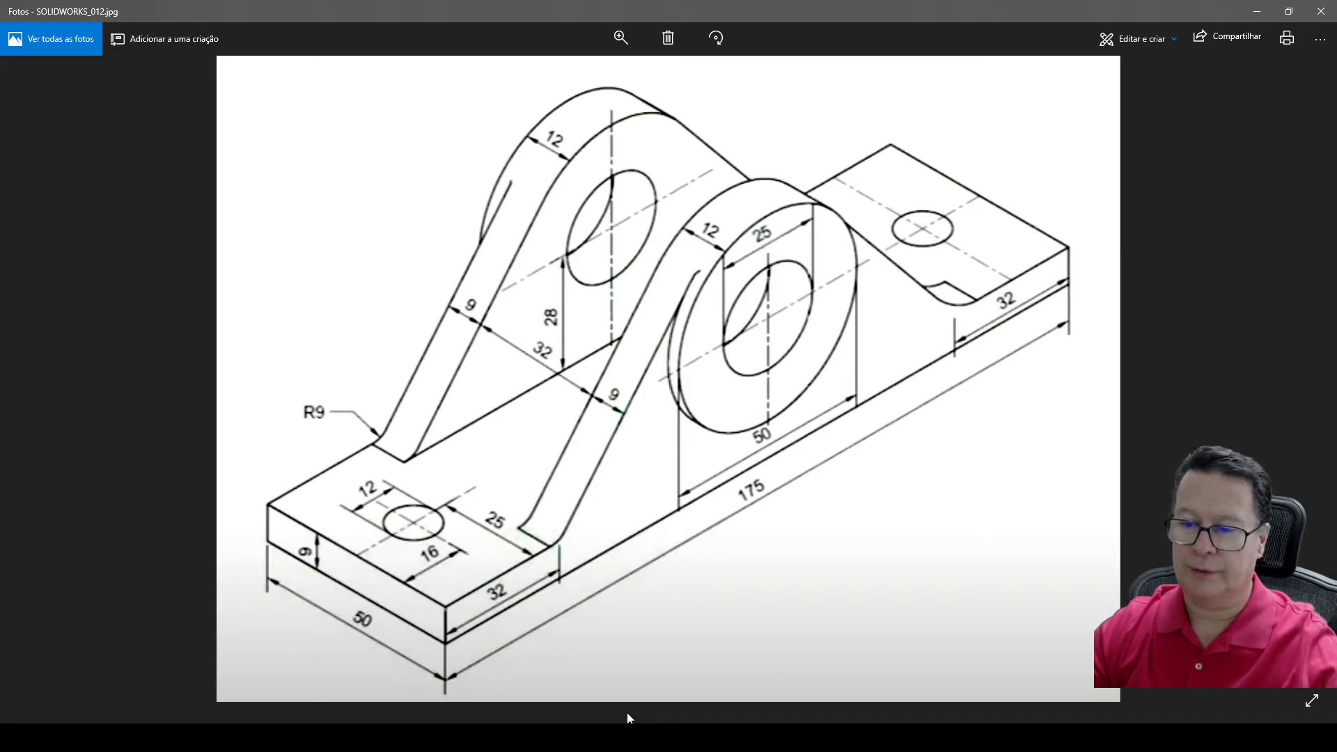
key("alt+Tab")
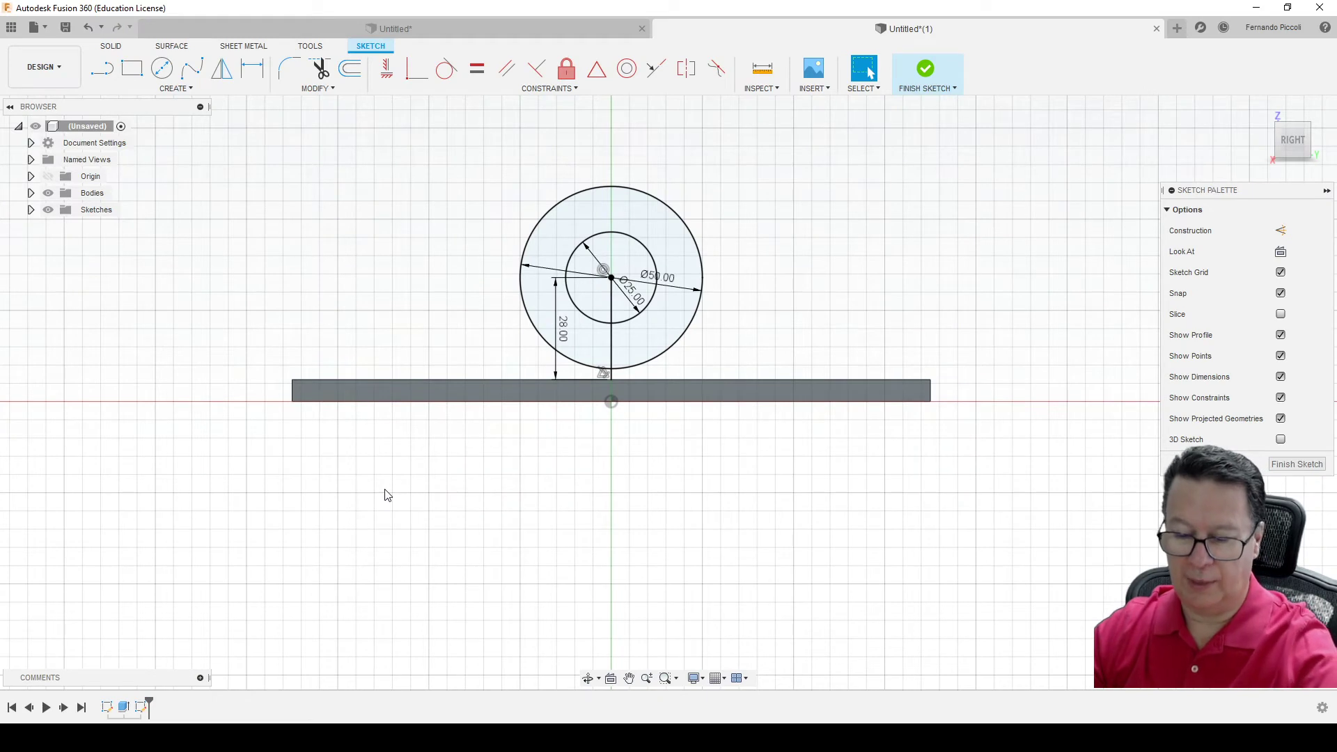
- Draw a 32 mm line from the plate's top-left corner and a slanted tangent line to the Ø50 circle
key("l")
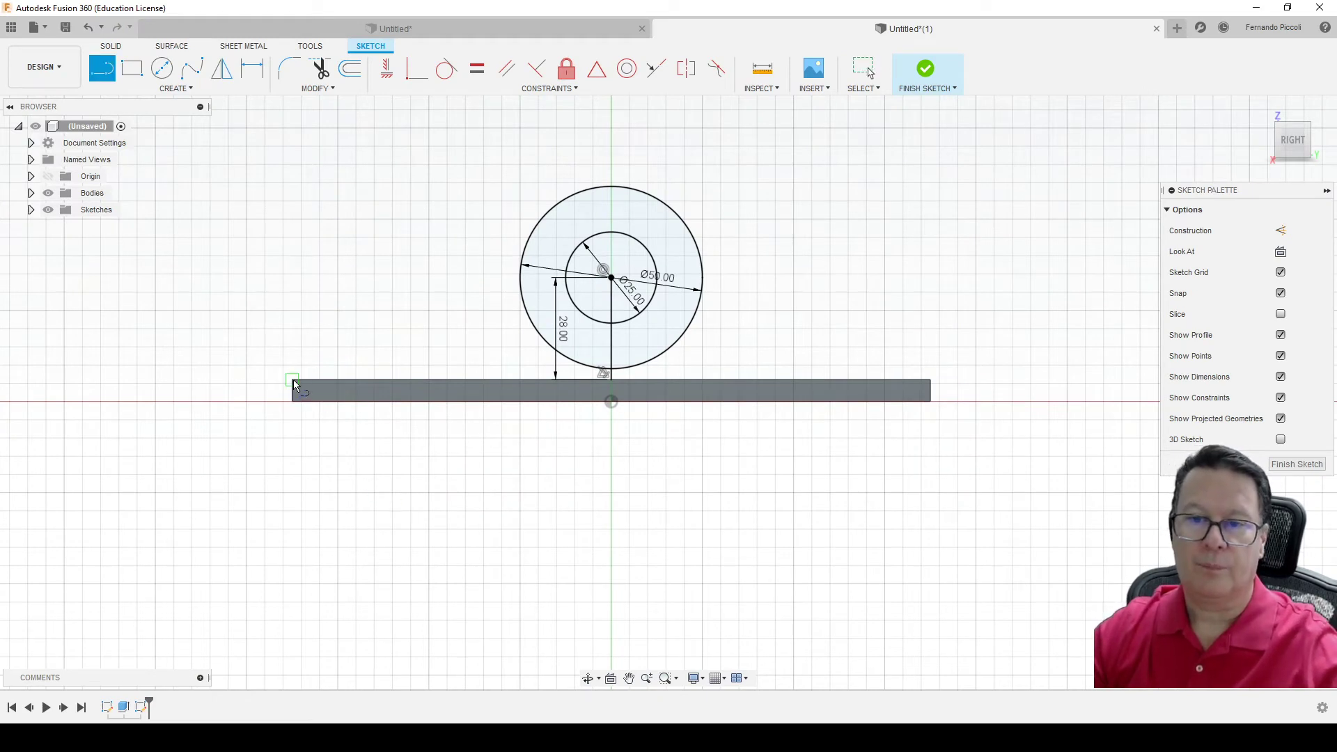
left_click(293, 381)
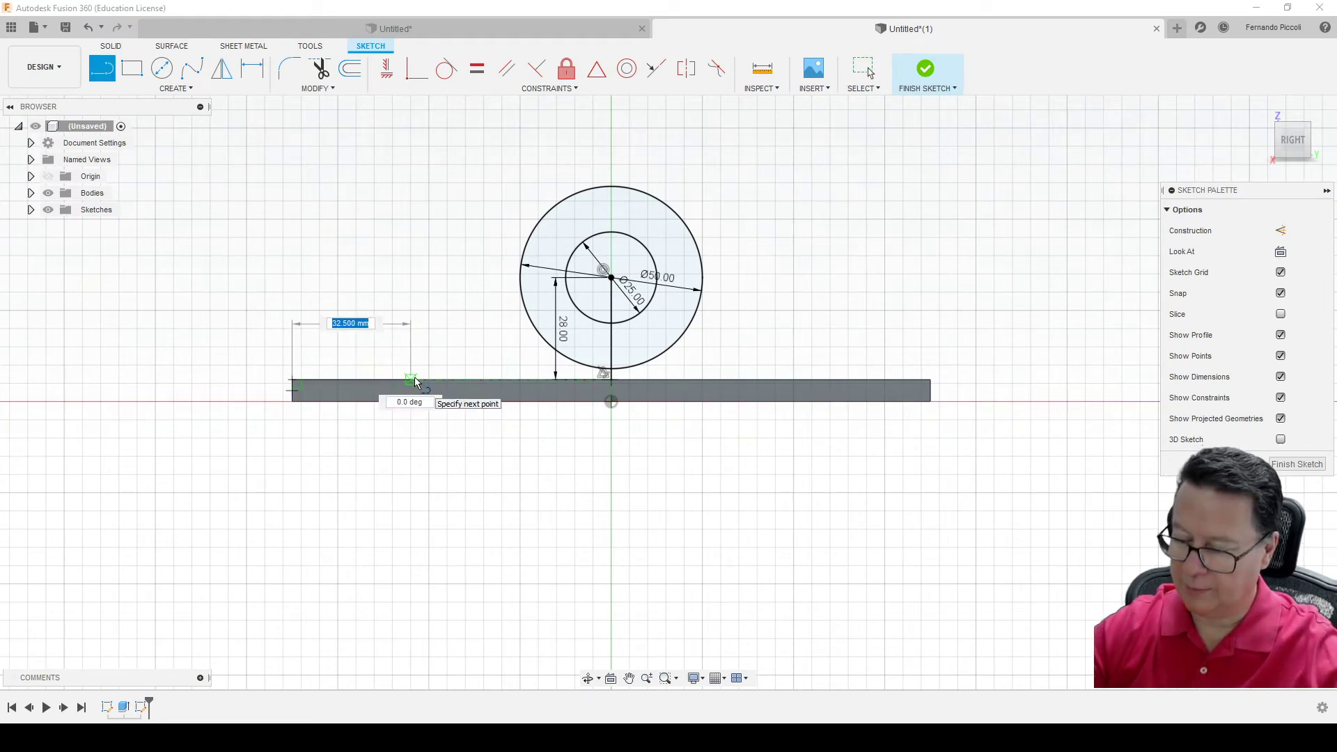
type("32")
key("Return")
key("Escape")
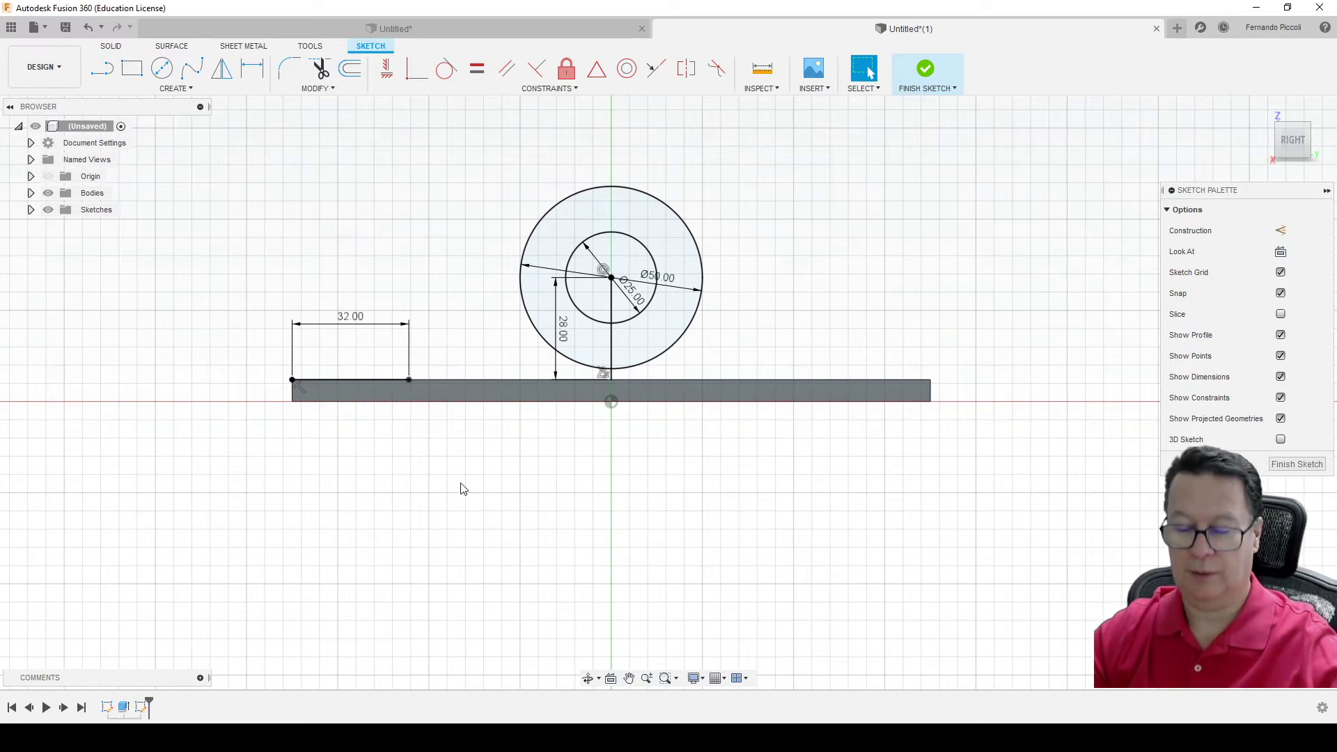
key("l")
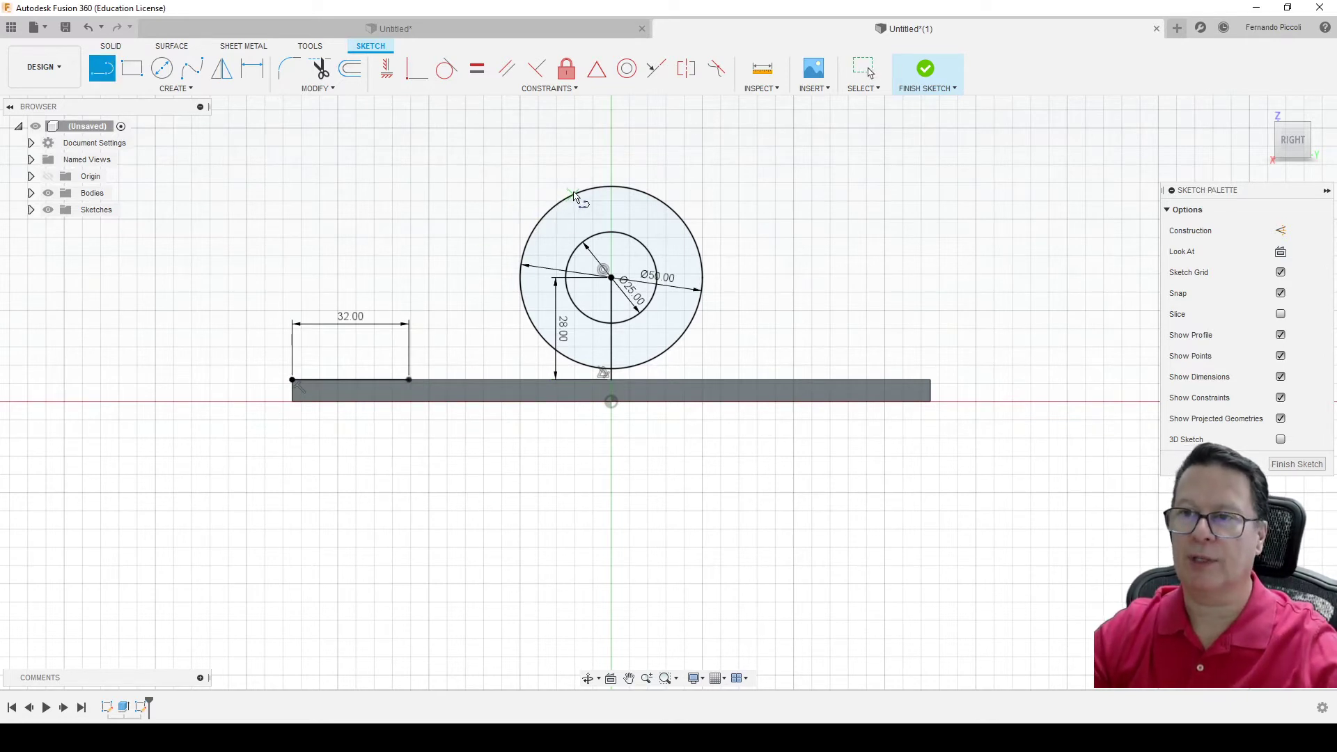
left_click(578, 193)
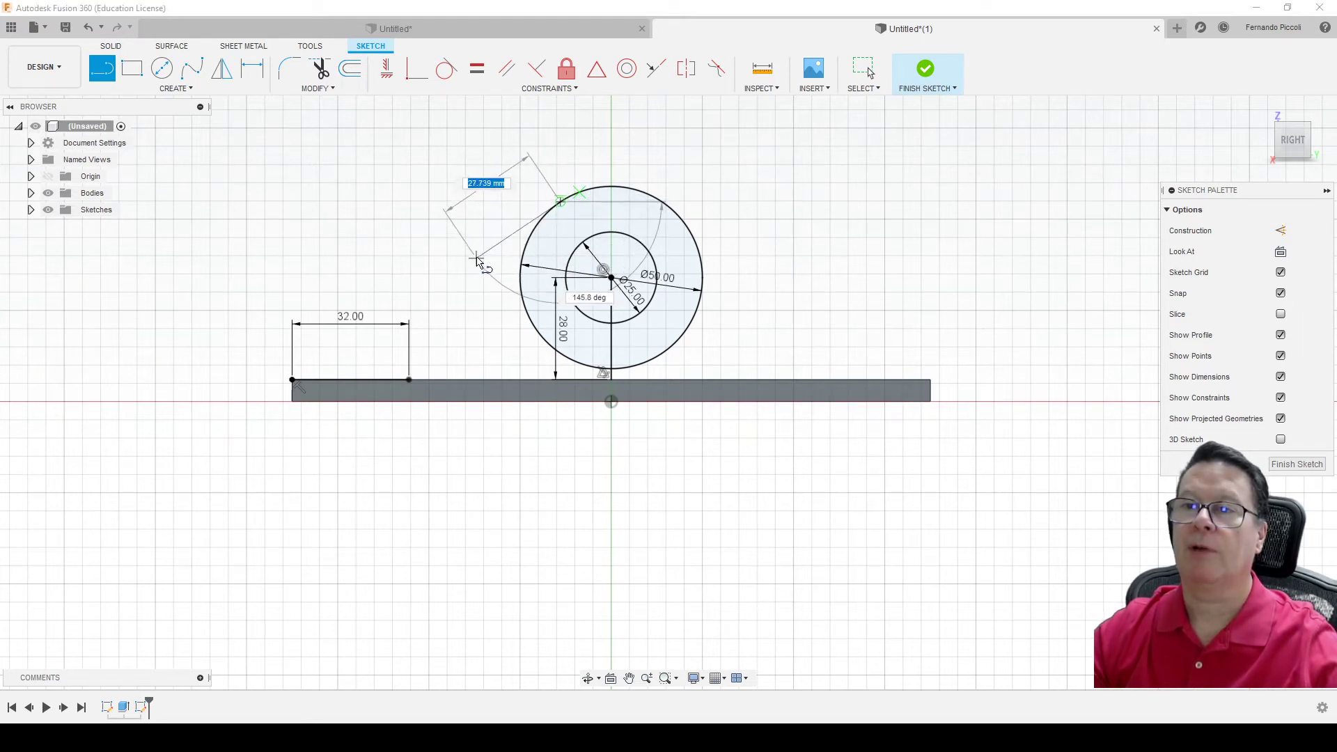
left_click(410, 382)
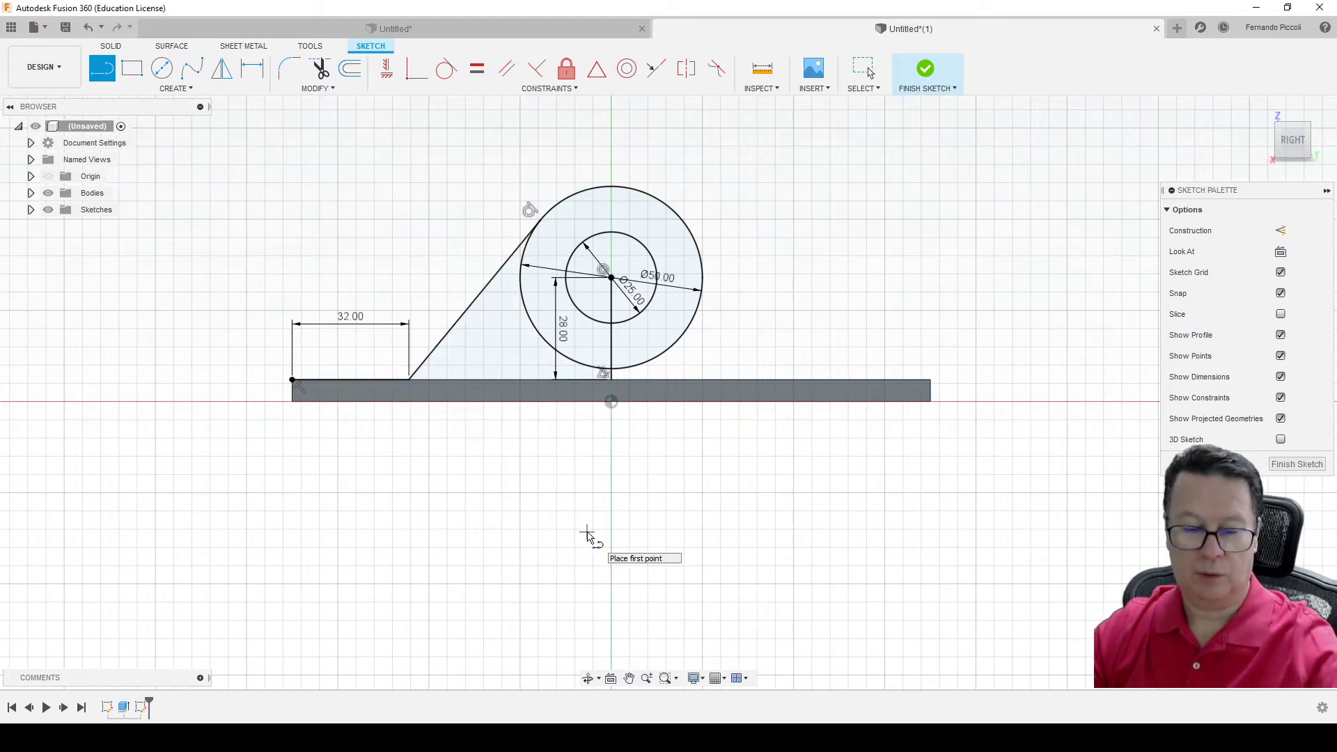
key("Escape")
- Mirror the slanted tangent line across the vertical centre line
left_click(454, 331)
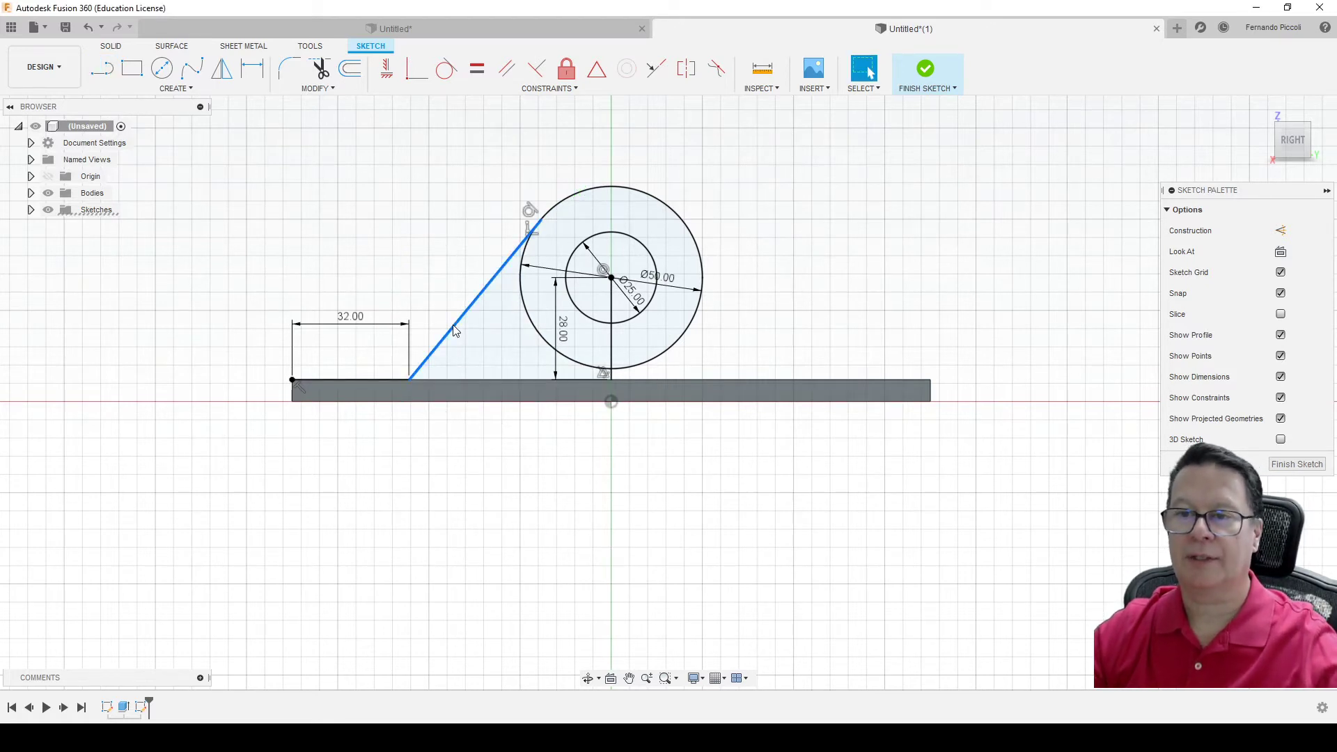
left_click(177, 89)
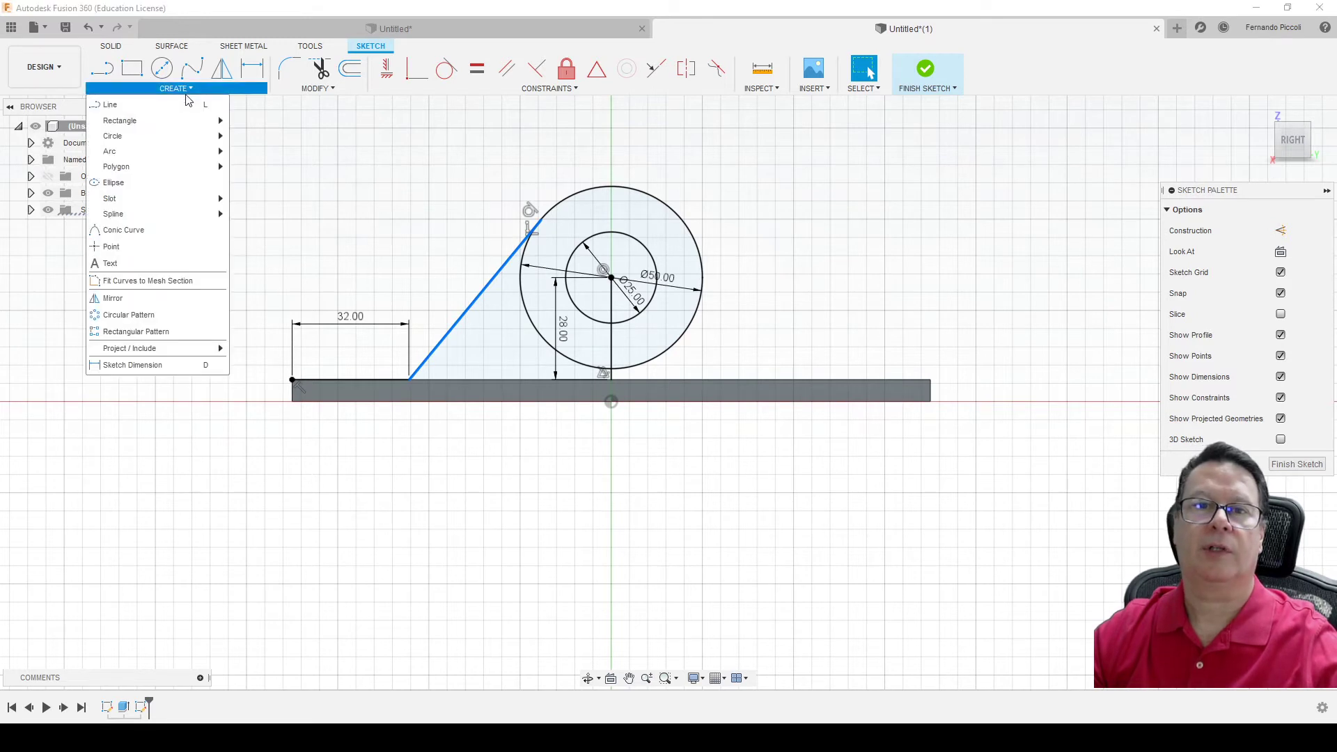
left_click(140, 298)
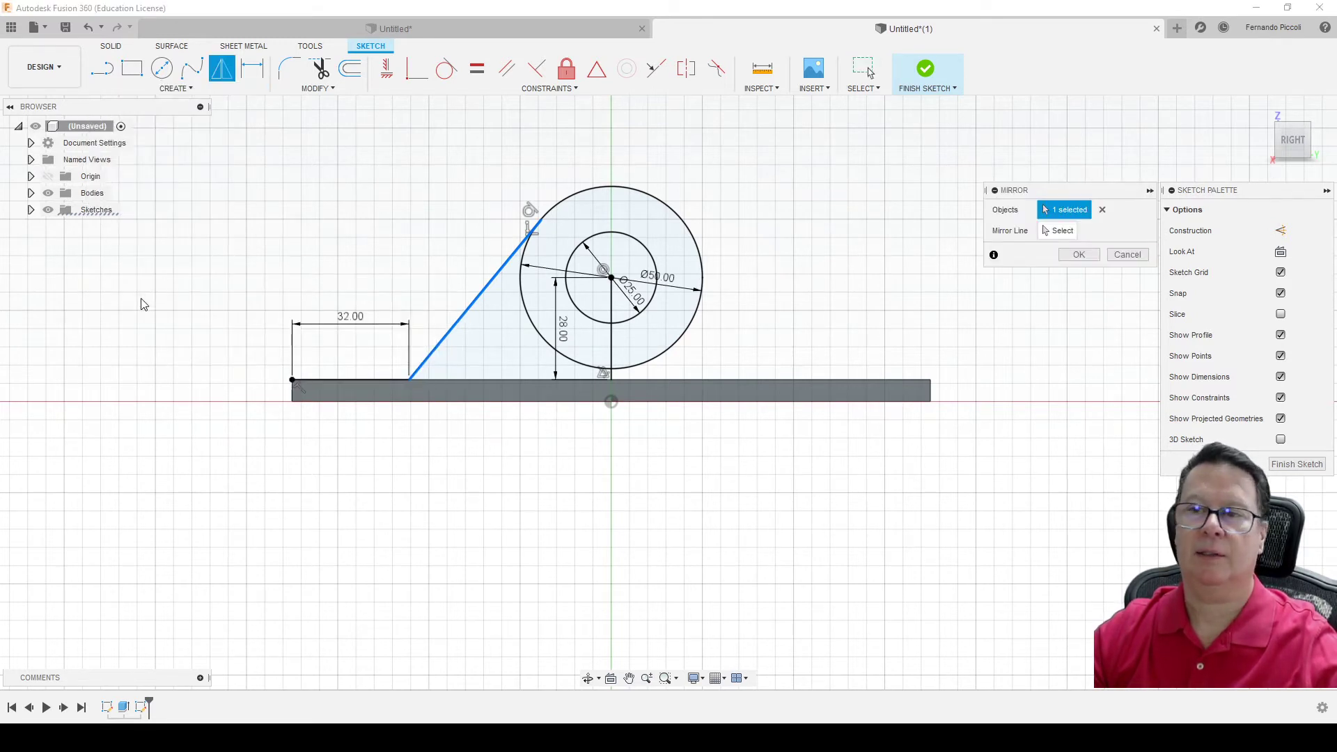
left_click(1057, 232)
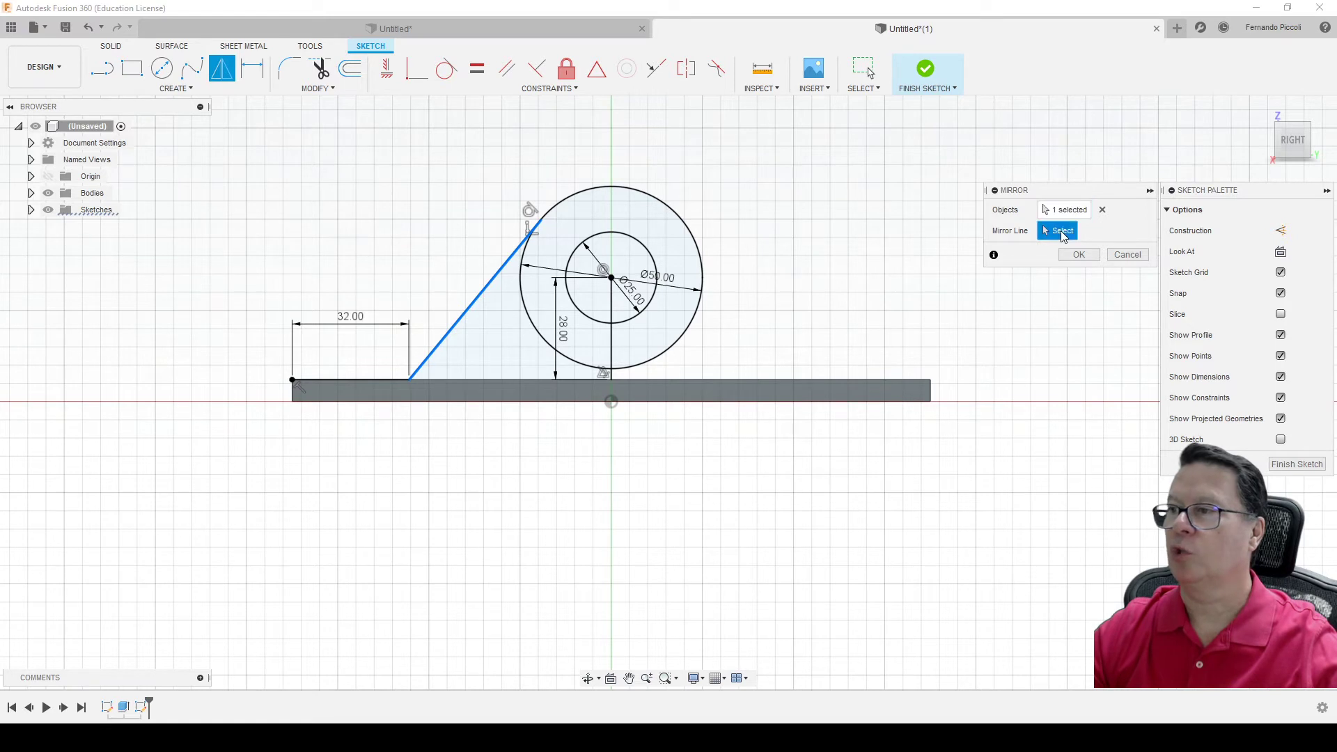
left_click(613, 341)
left_click(1078, 254)
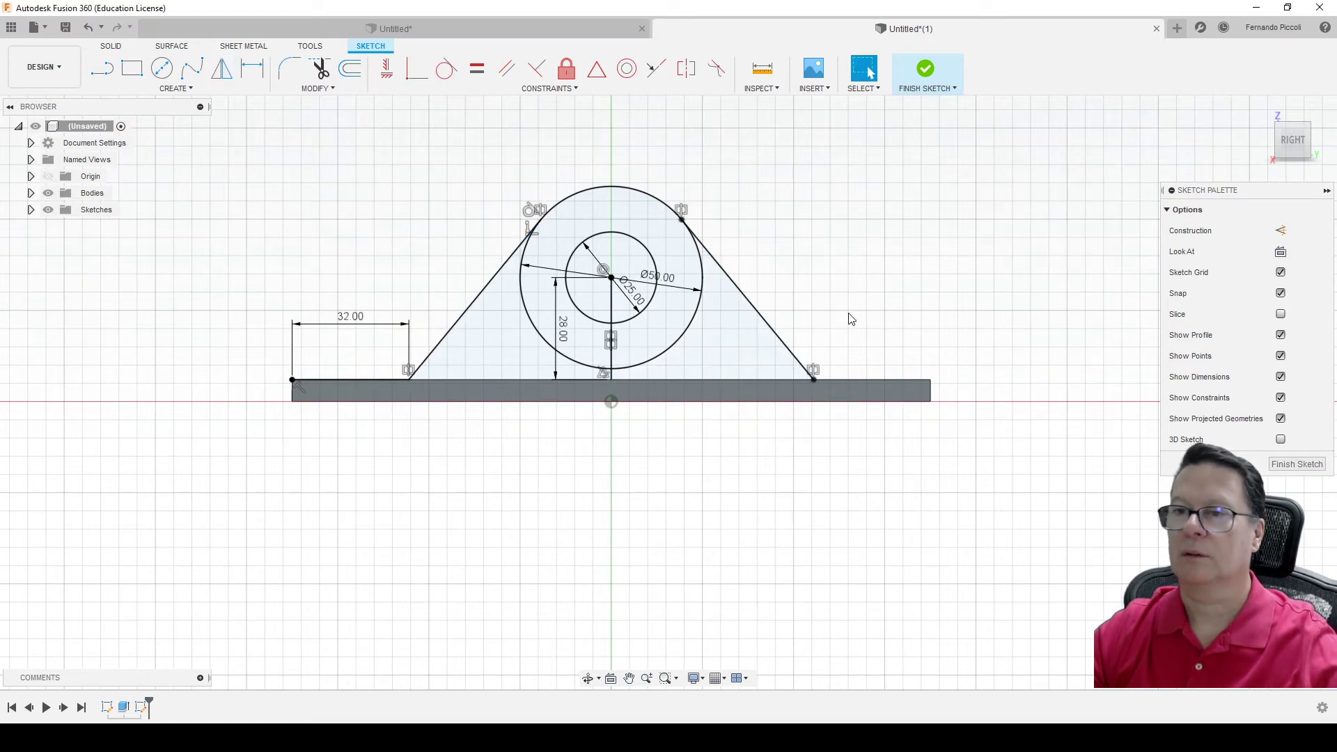
- Extrude both triangle profiles and the ring -9 mm to form the bored lug
left_click(928, 72)
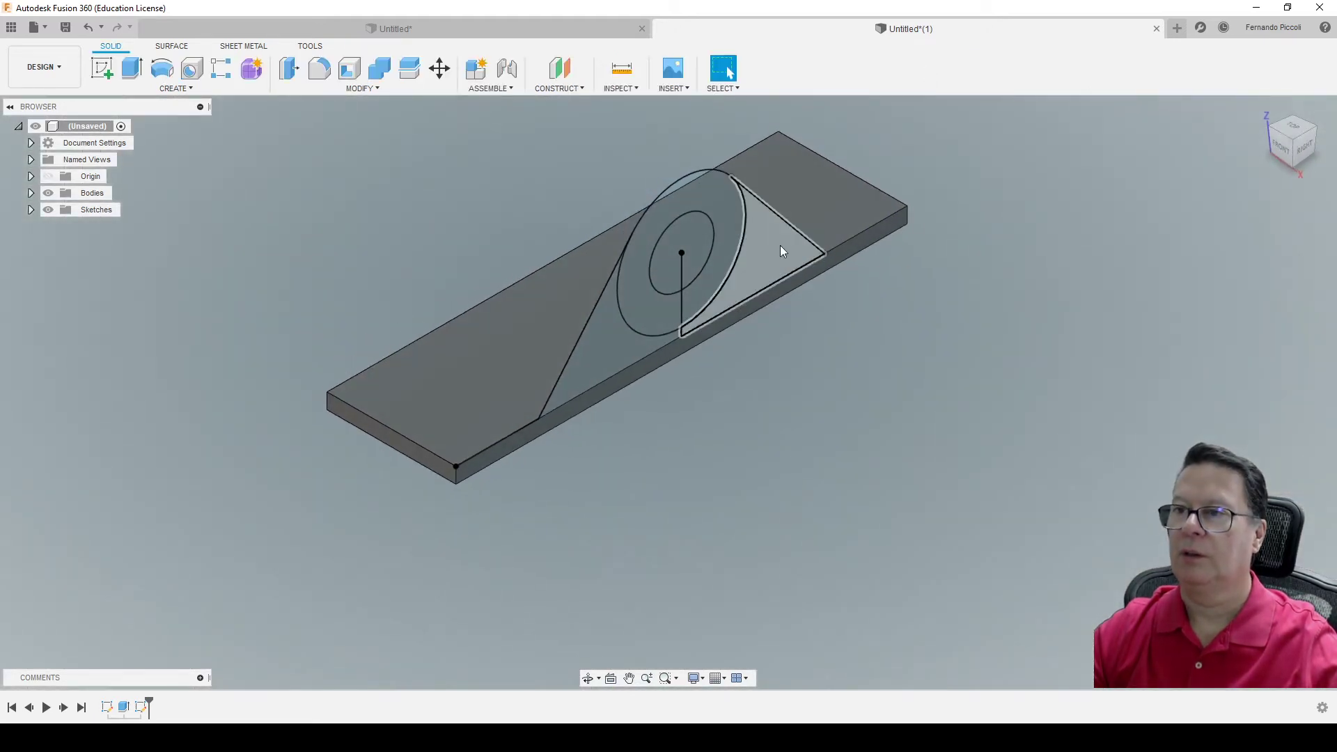
left_click(779, 239)
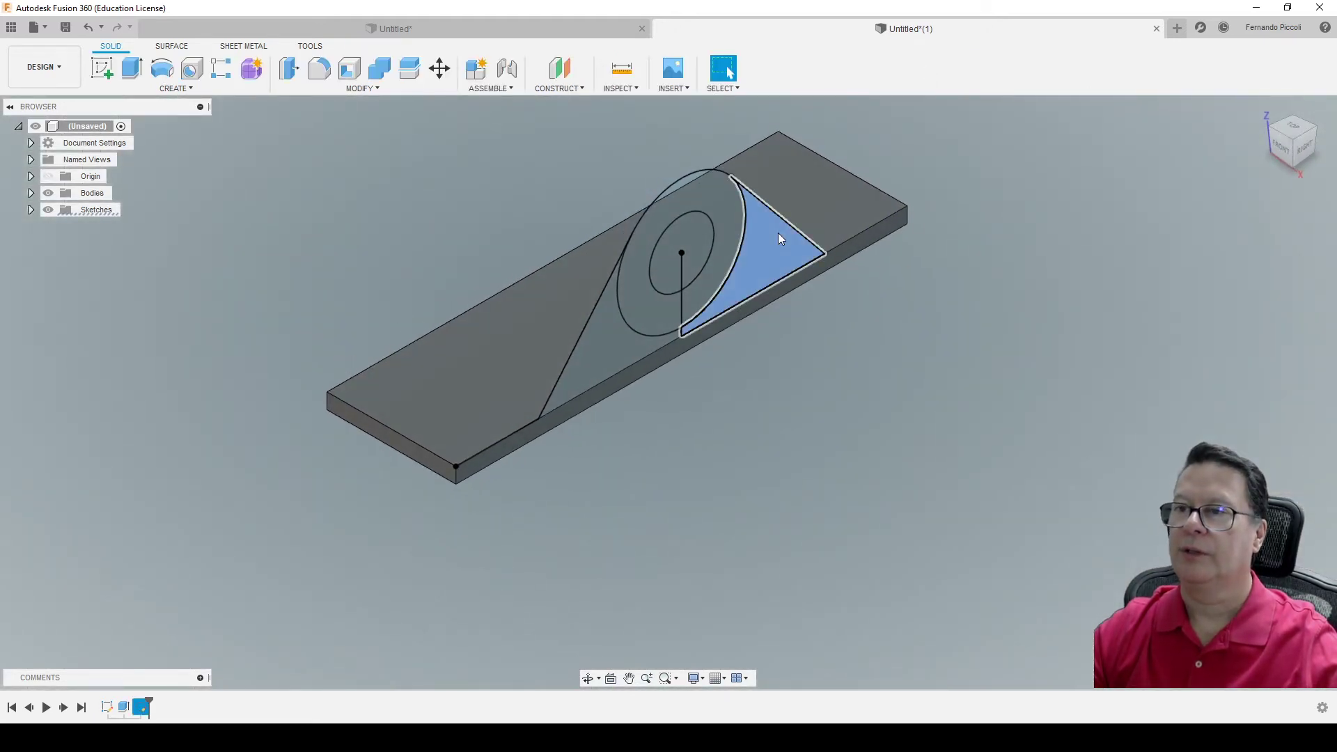
left_click(622, 345, "shift")
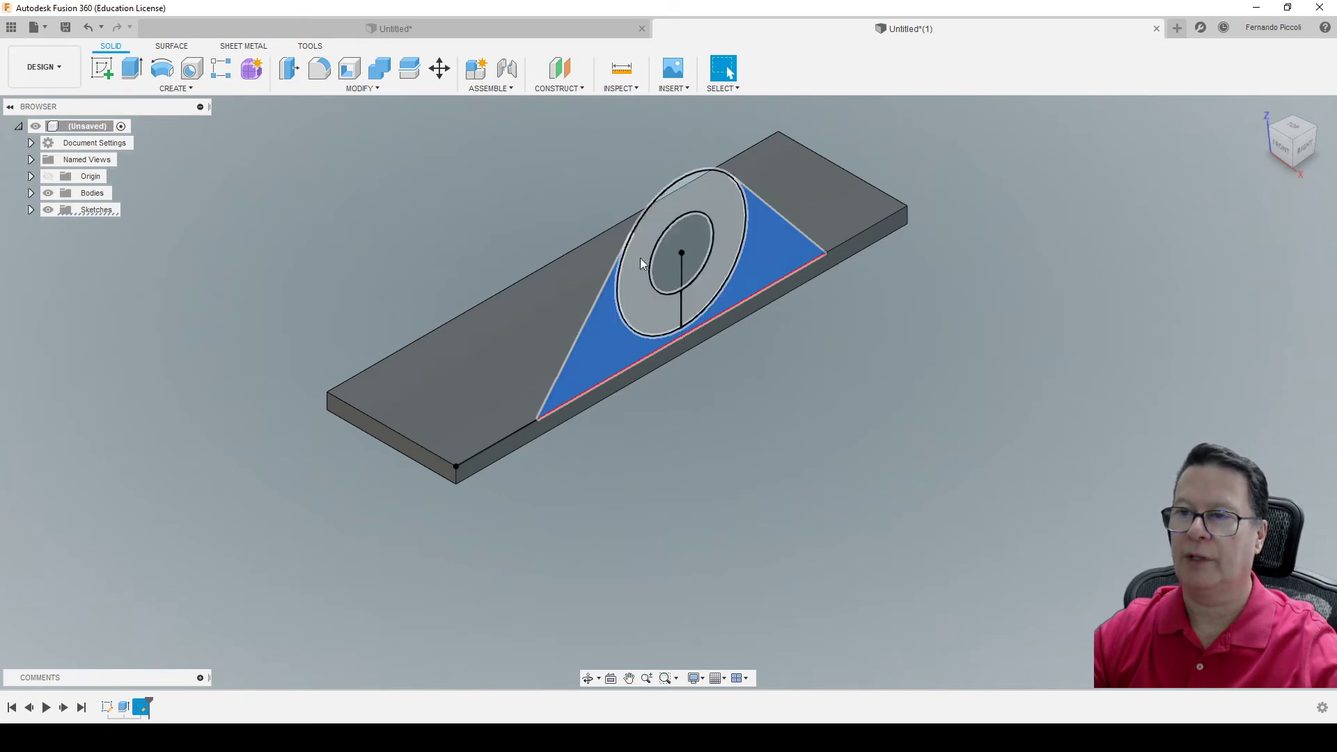
left_click(651, 227, "shift")
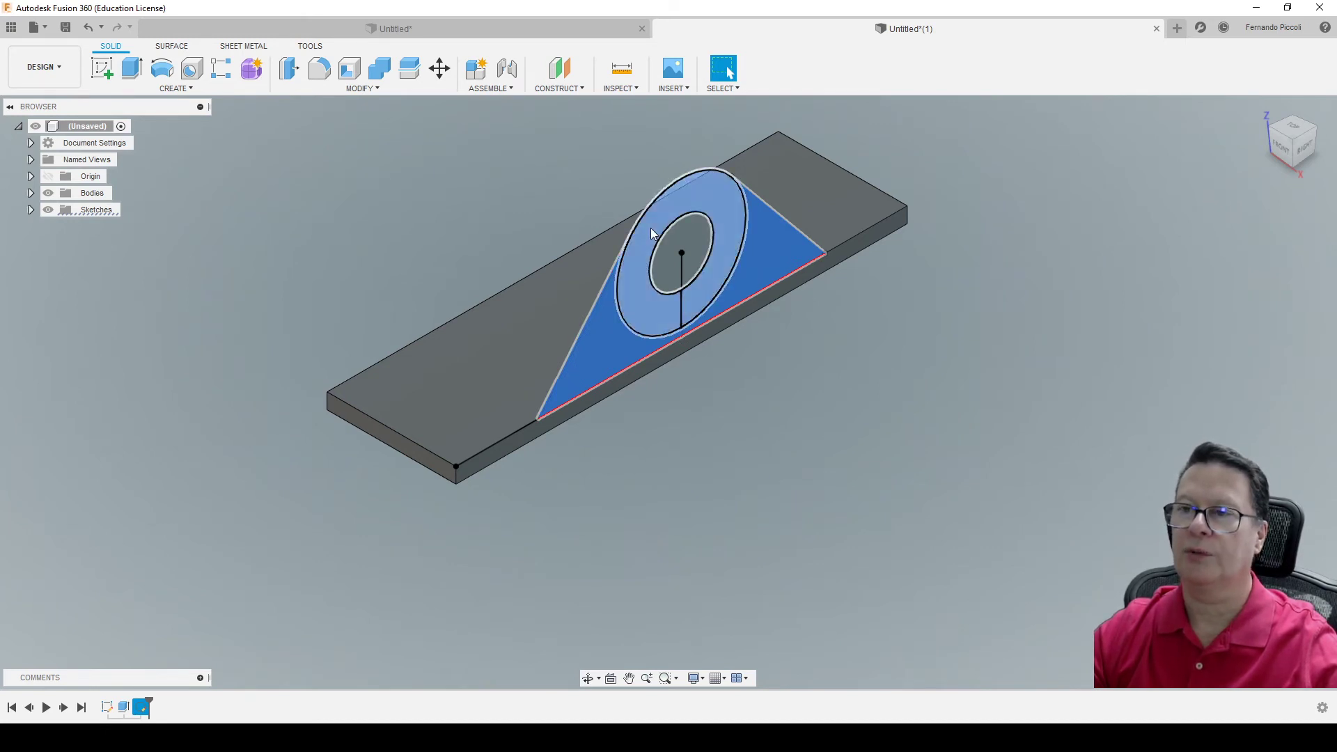
right_click(652, 232)
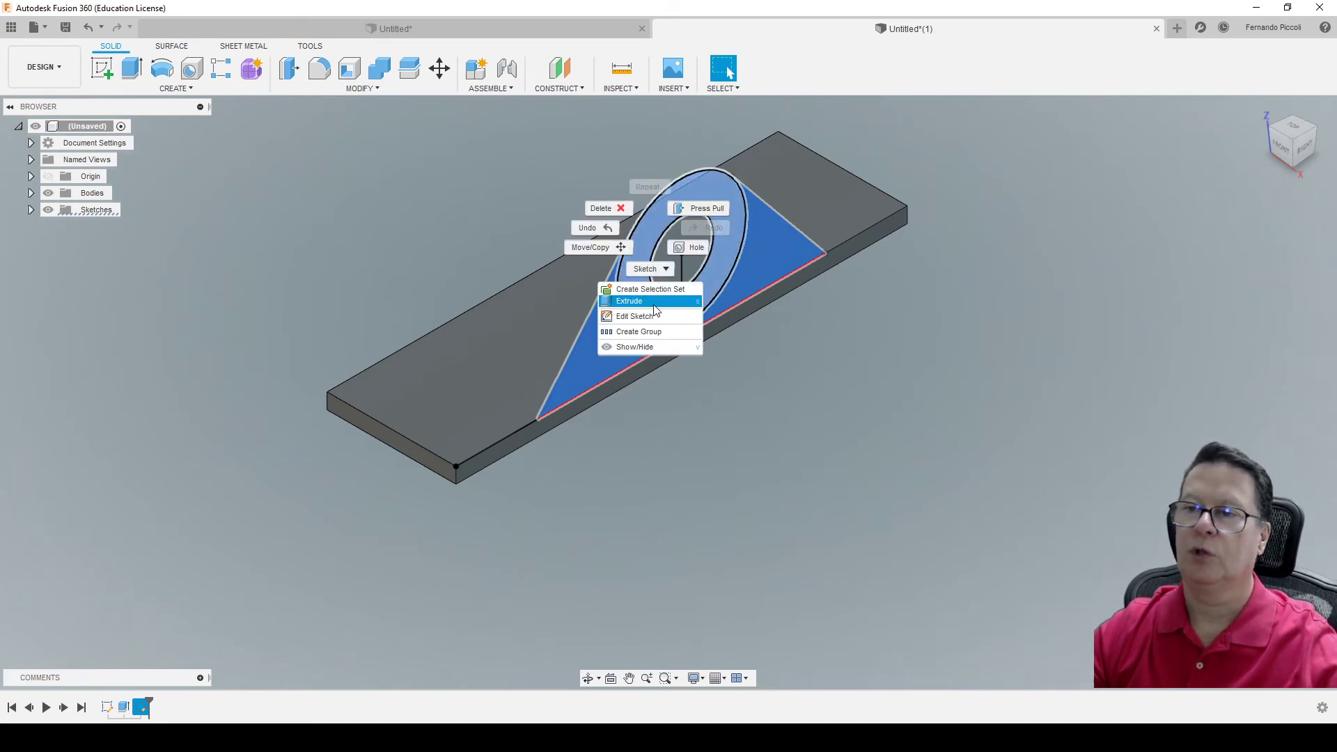
left_click(629, 301)
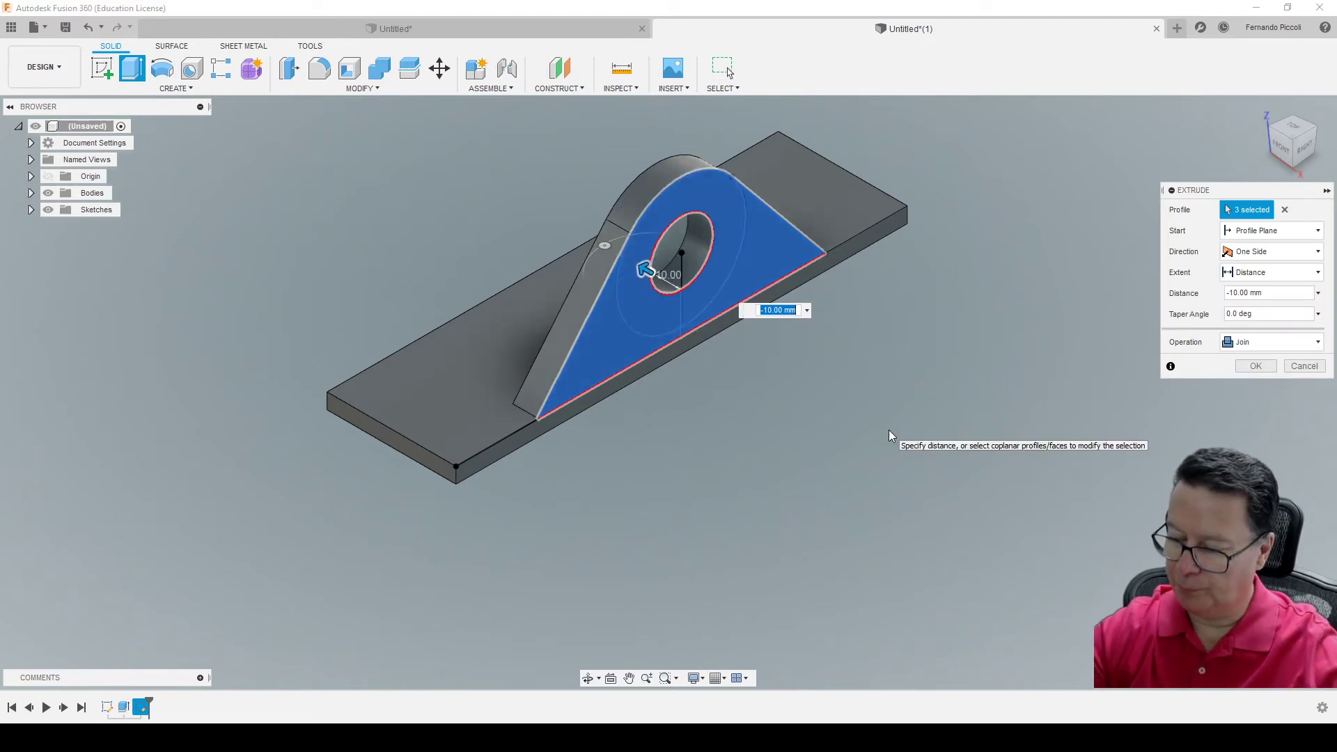
type("-9")
key("Return")
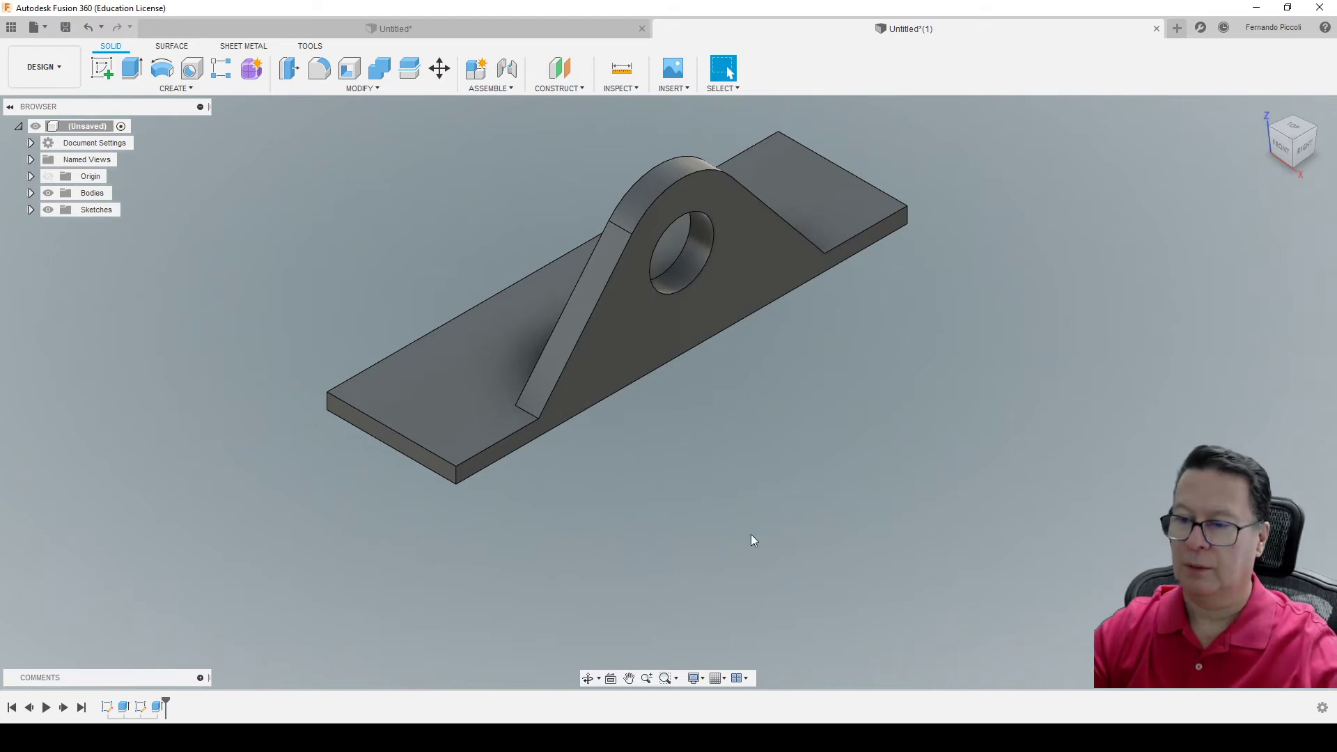
- Bring the SOLIDWORKS_012.jpg drawing back up in Photos to check the lug dimensions
left_click(639, 721)
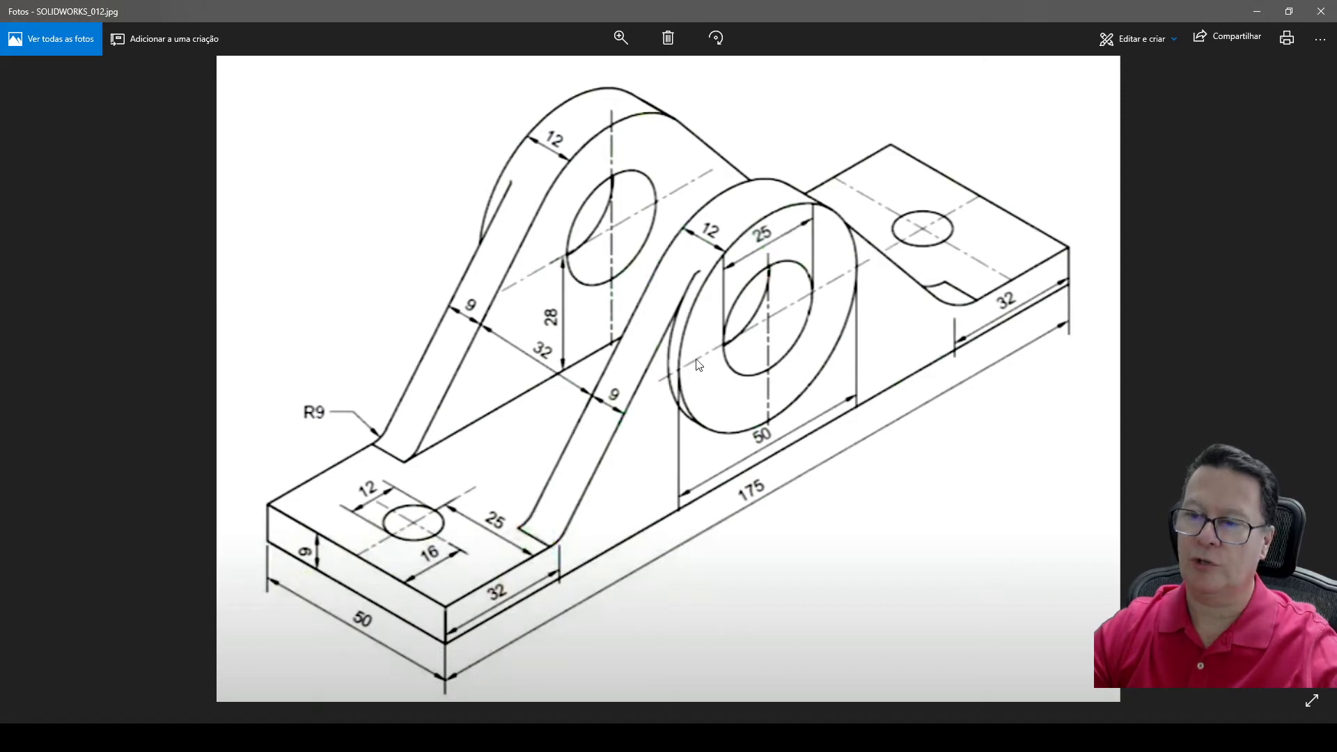
- Sketch a 50 mm circle centred on the hole on the lug's front face
key("alt+Tab")
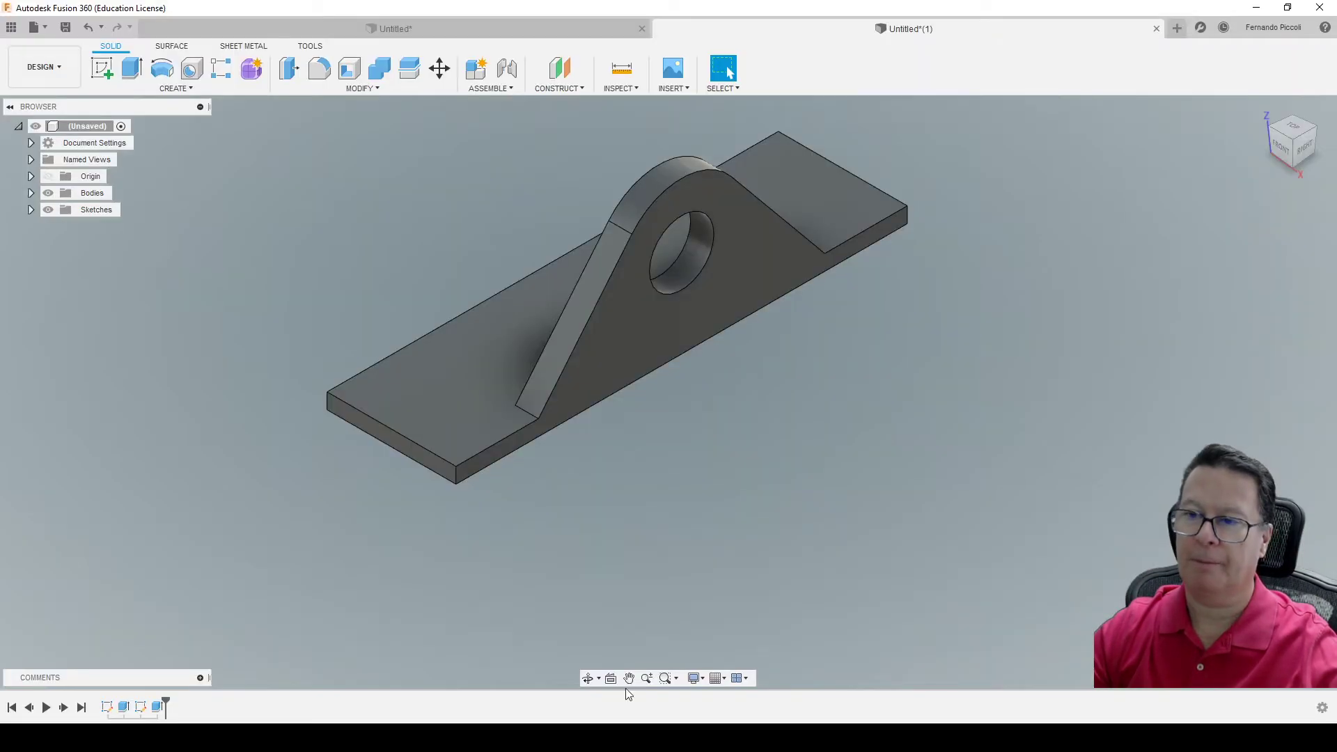
left_click(754, 270)
key("c")
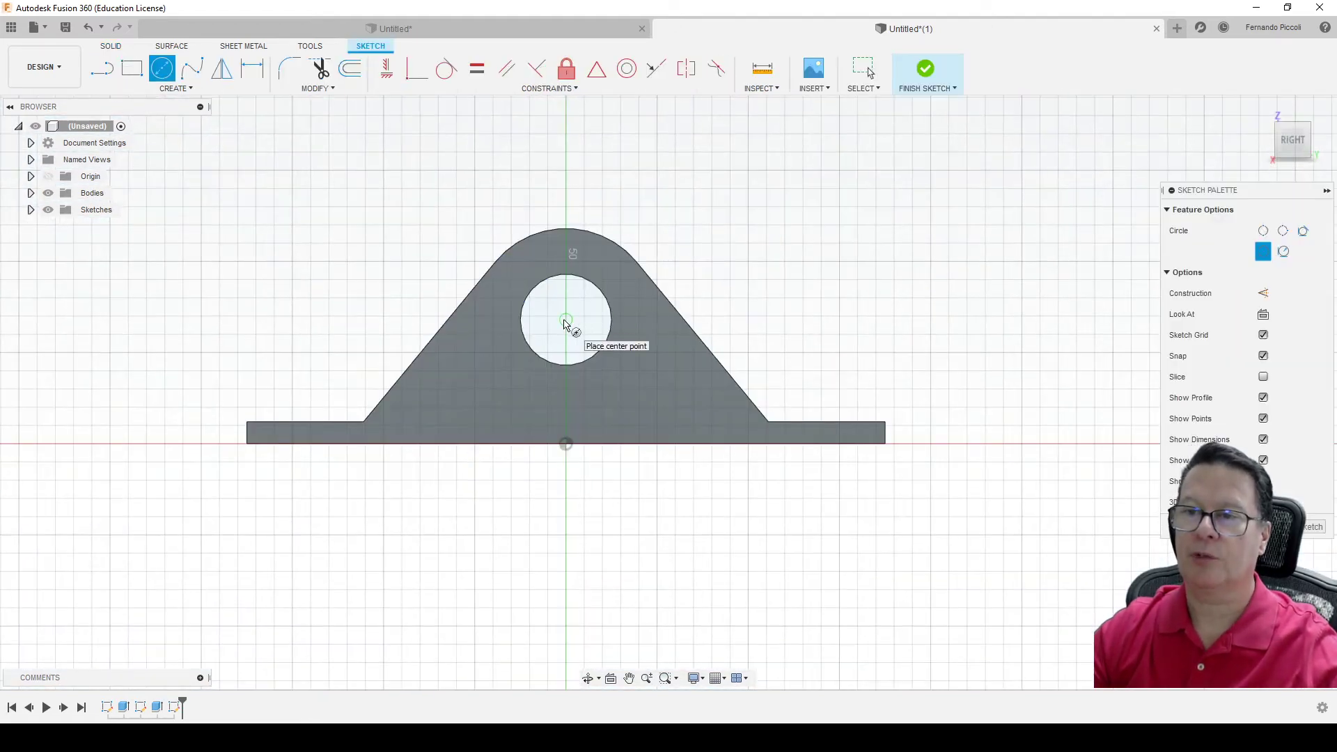
left_click(566, 320)
type("50")
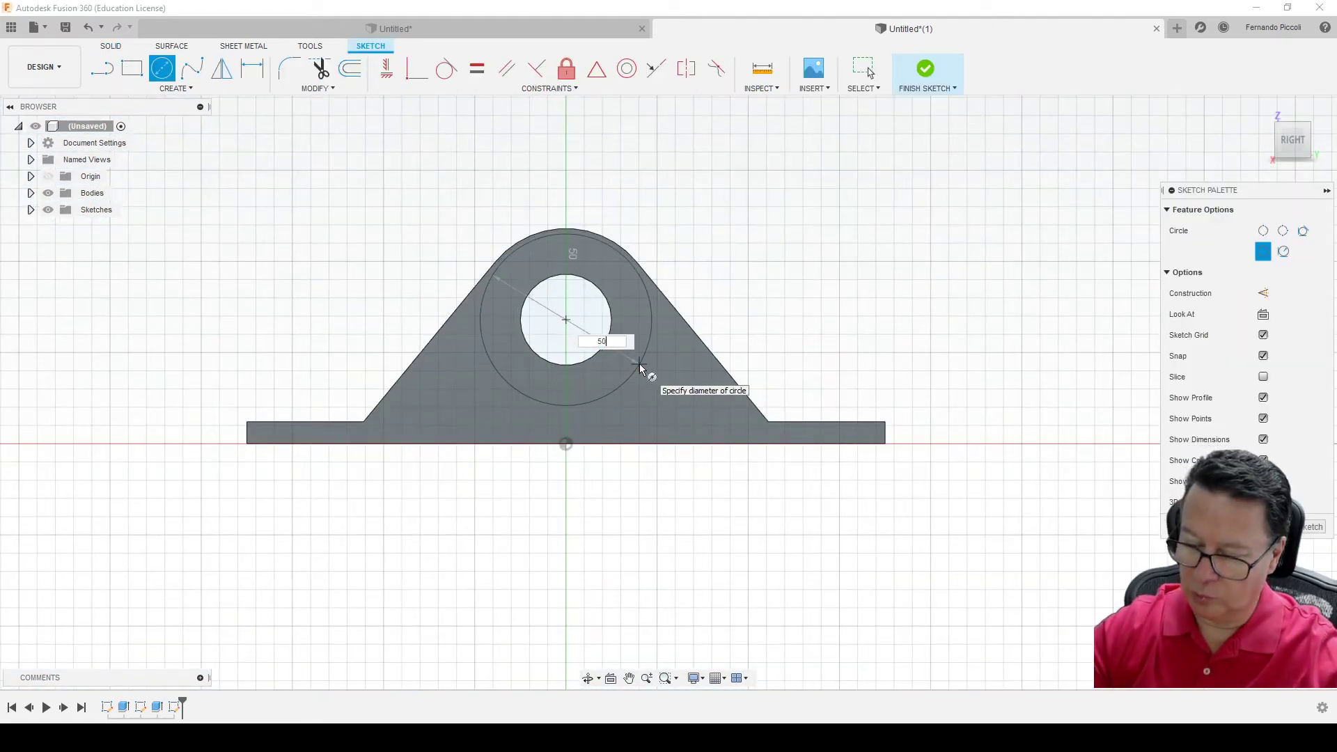
key("Return")
key("Escape")
left_click(947, 80)
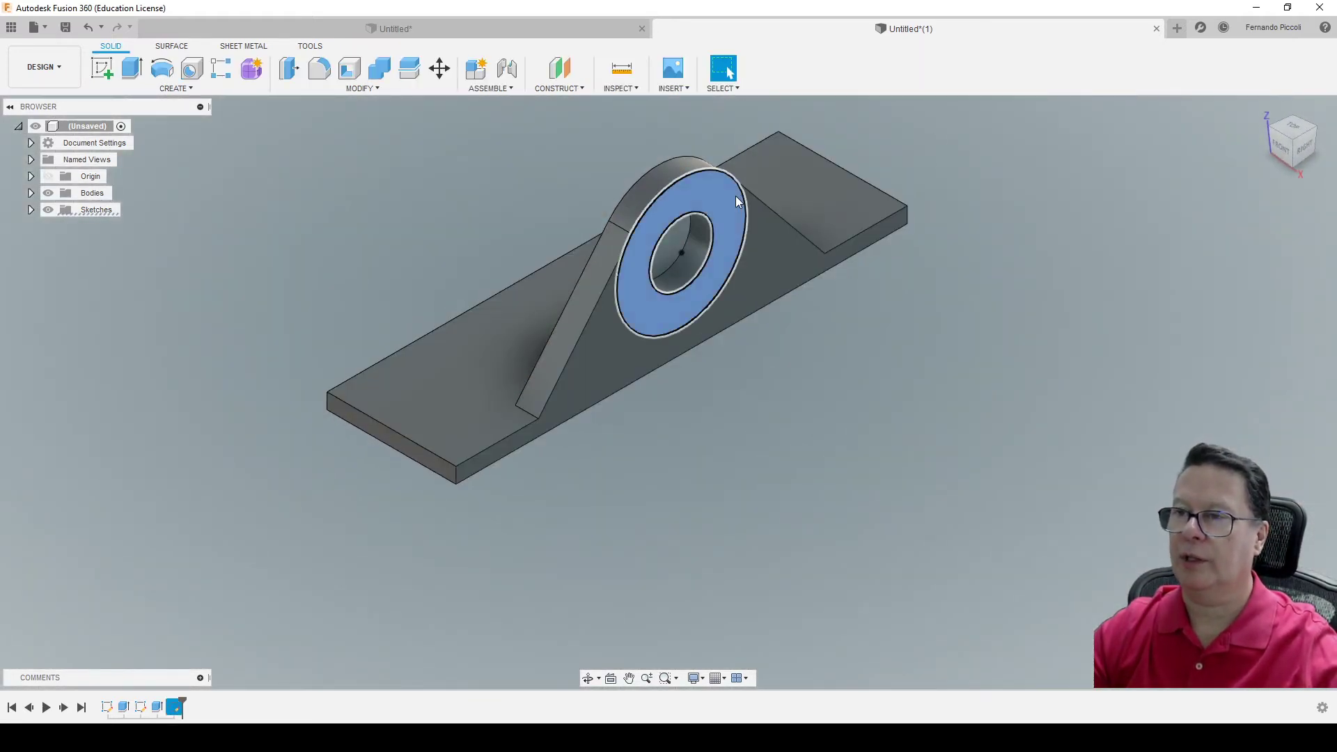
- Extrude the ring profile 10 mm to form the raised boss
right_click(737, 201)
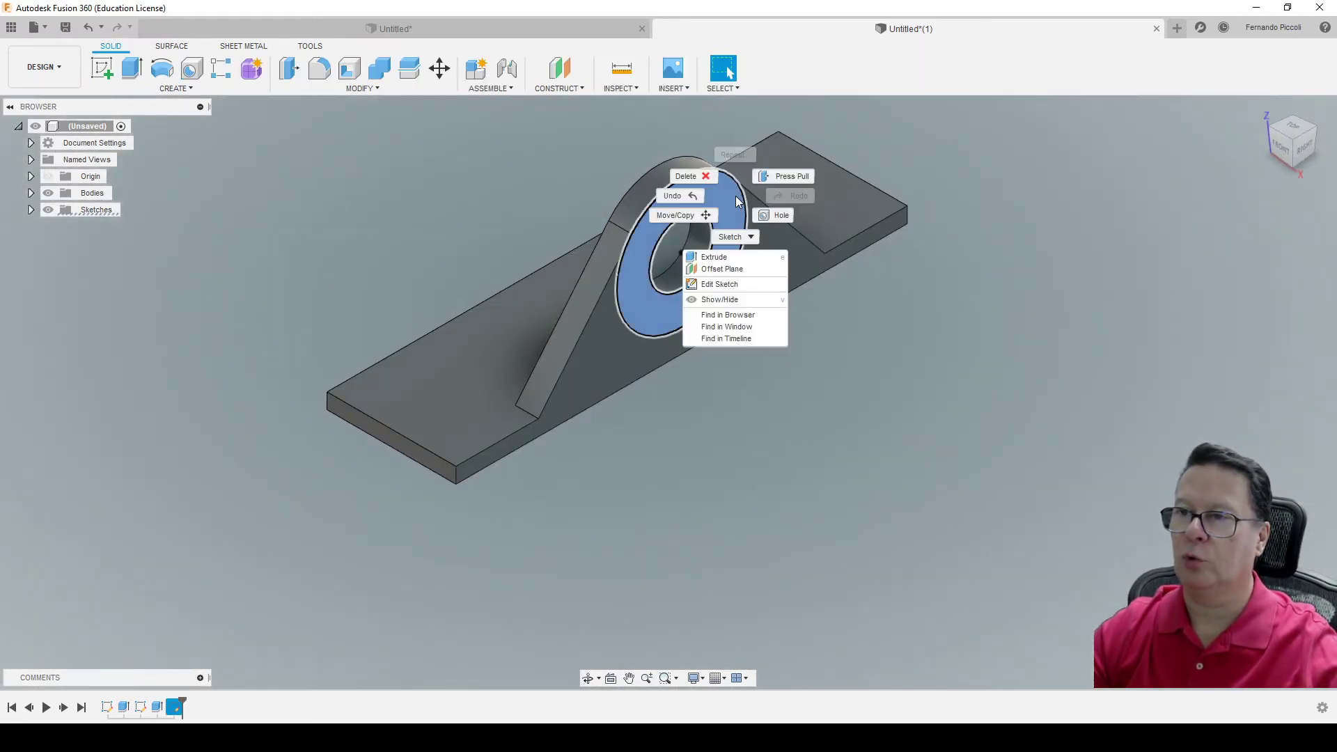
left_click(735, 257)
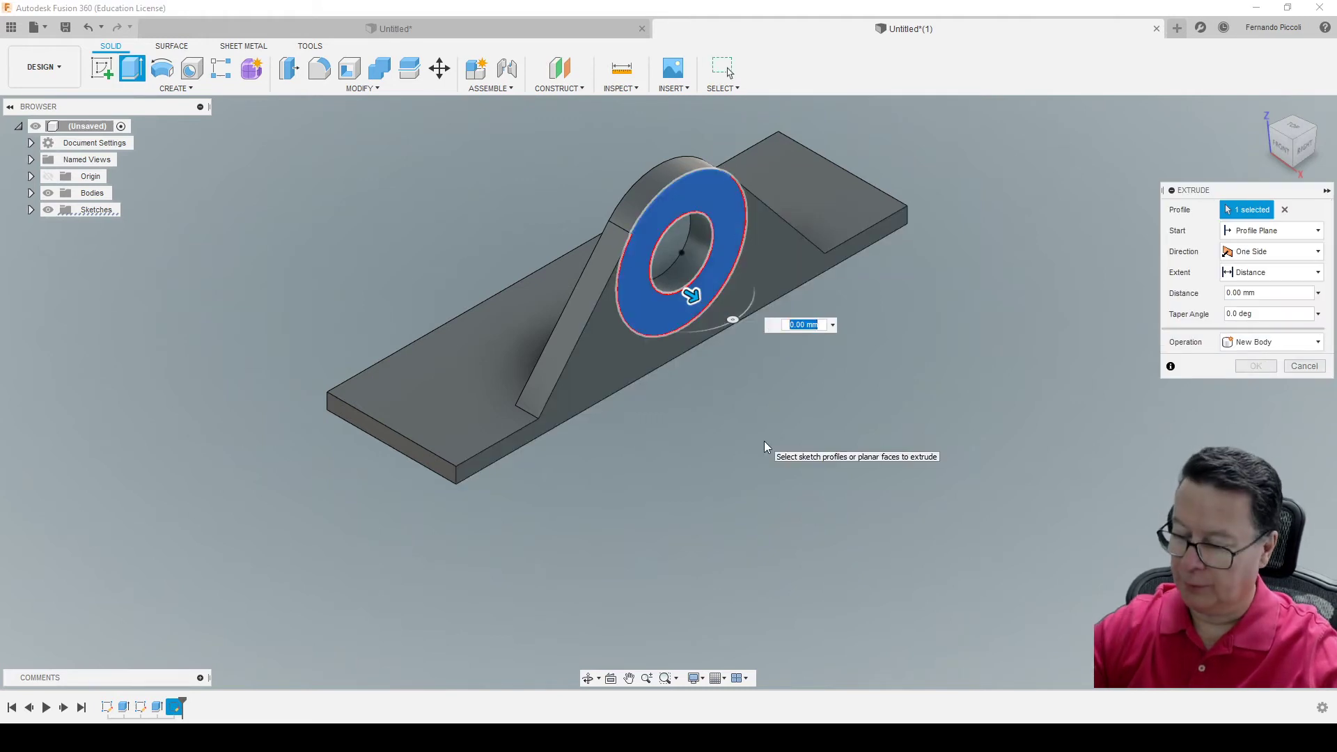
type("10")
key("Return")
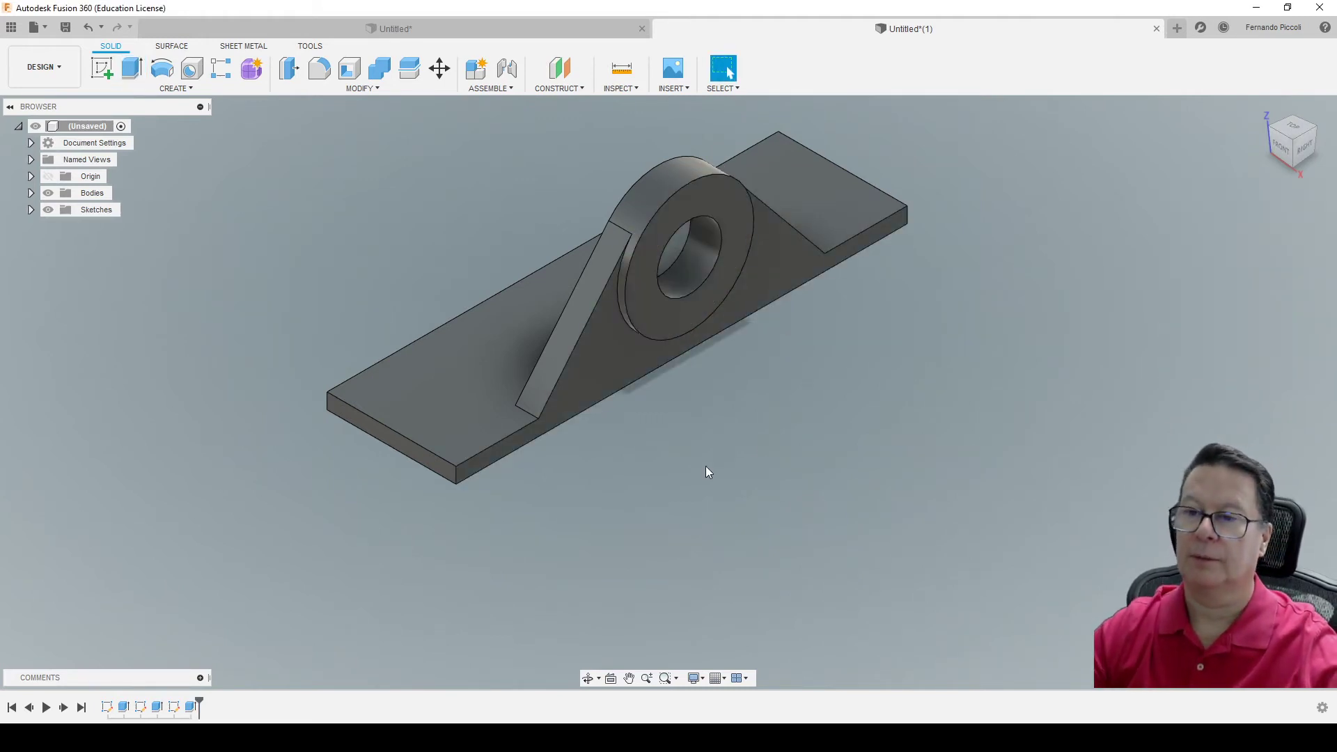
left_click(439, 402)
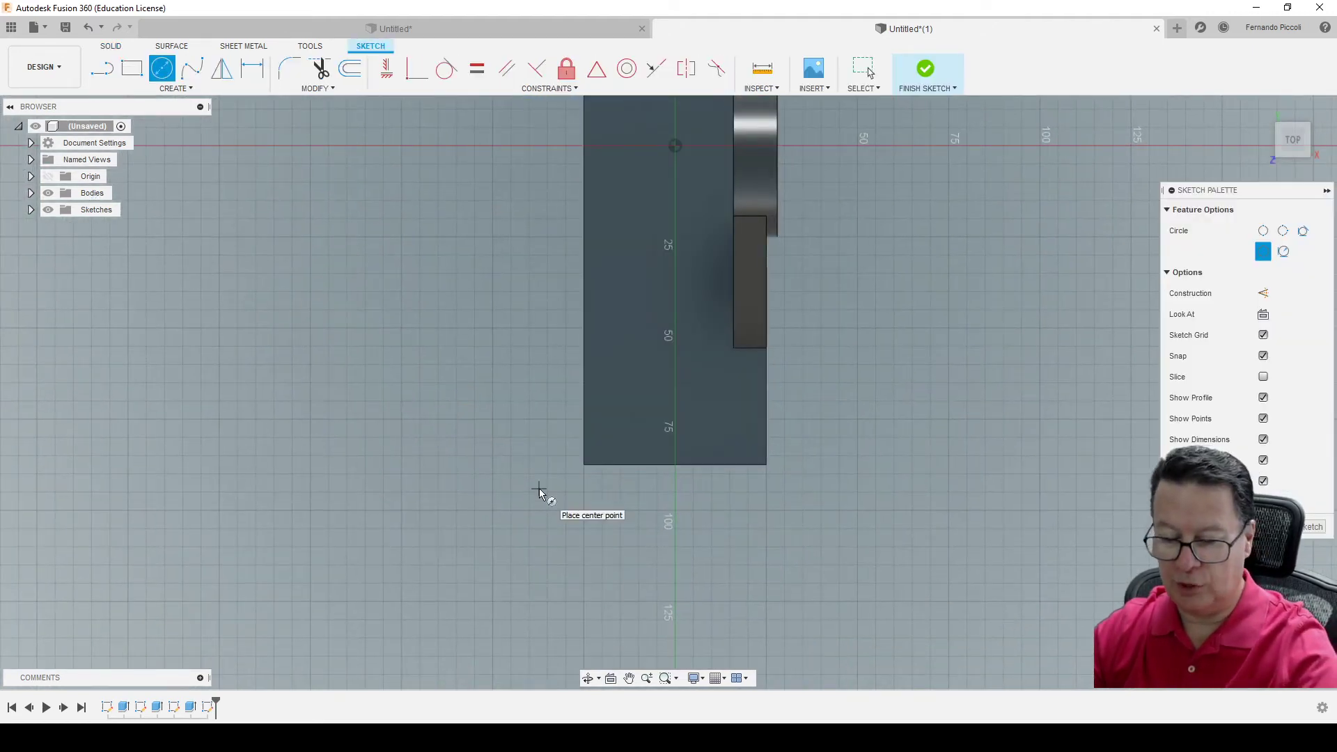
- Draw a 16 mm line from the plate's bottom-edge midpoint with a Ø12 circle at its end
key("l")
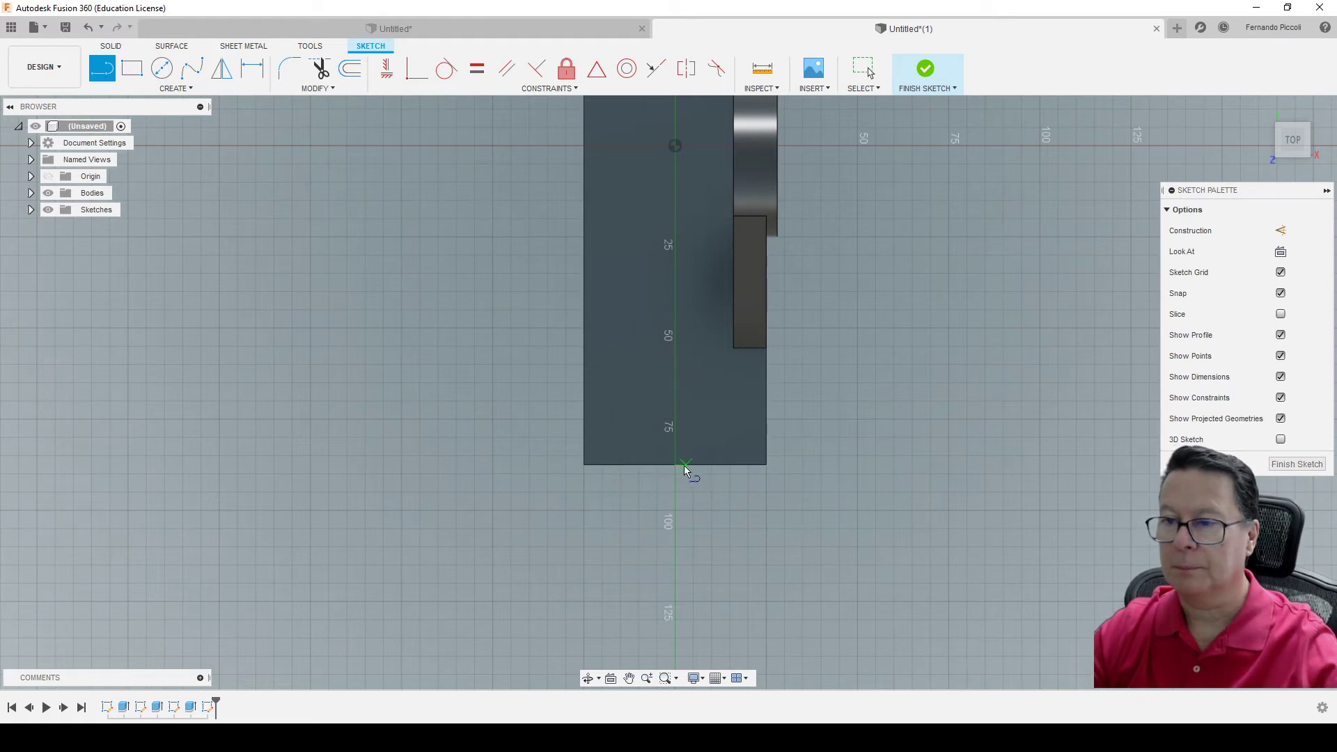
left_click(679, 468)
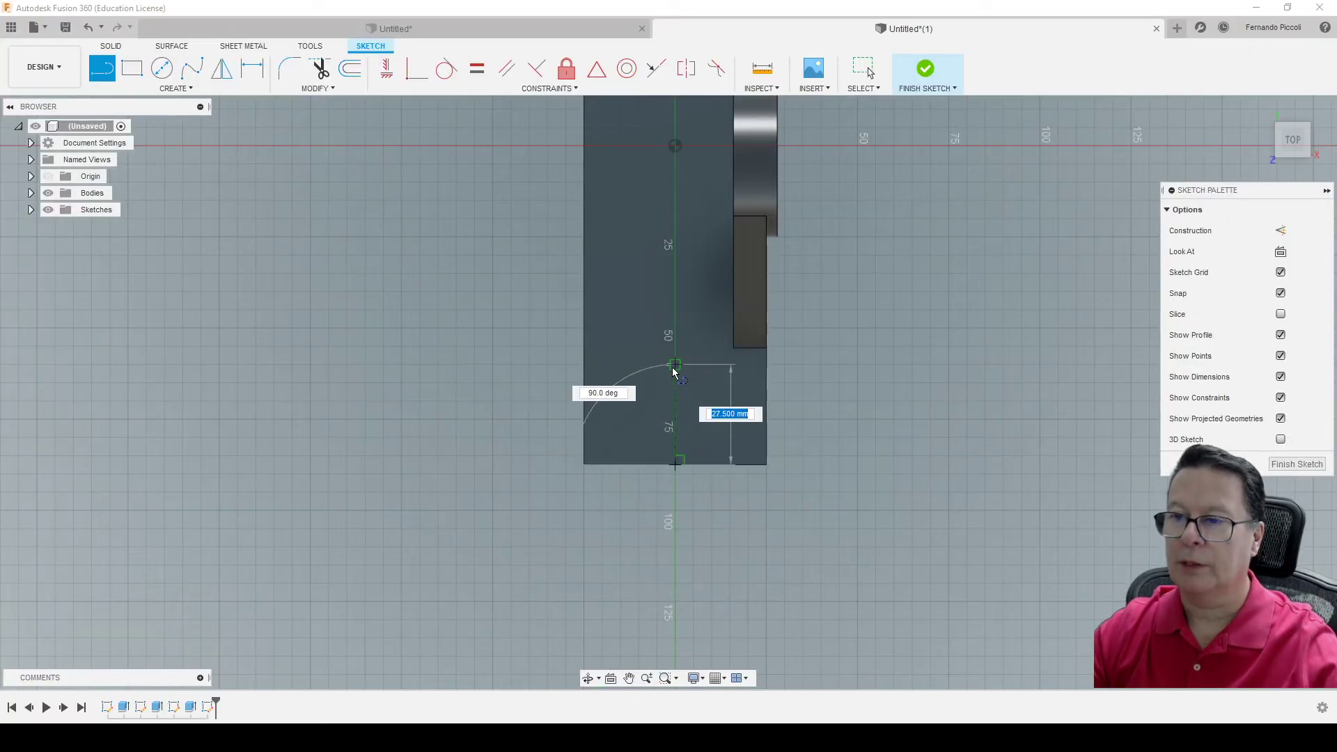
type("16")
key("Return")
key("Escape")
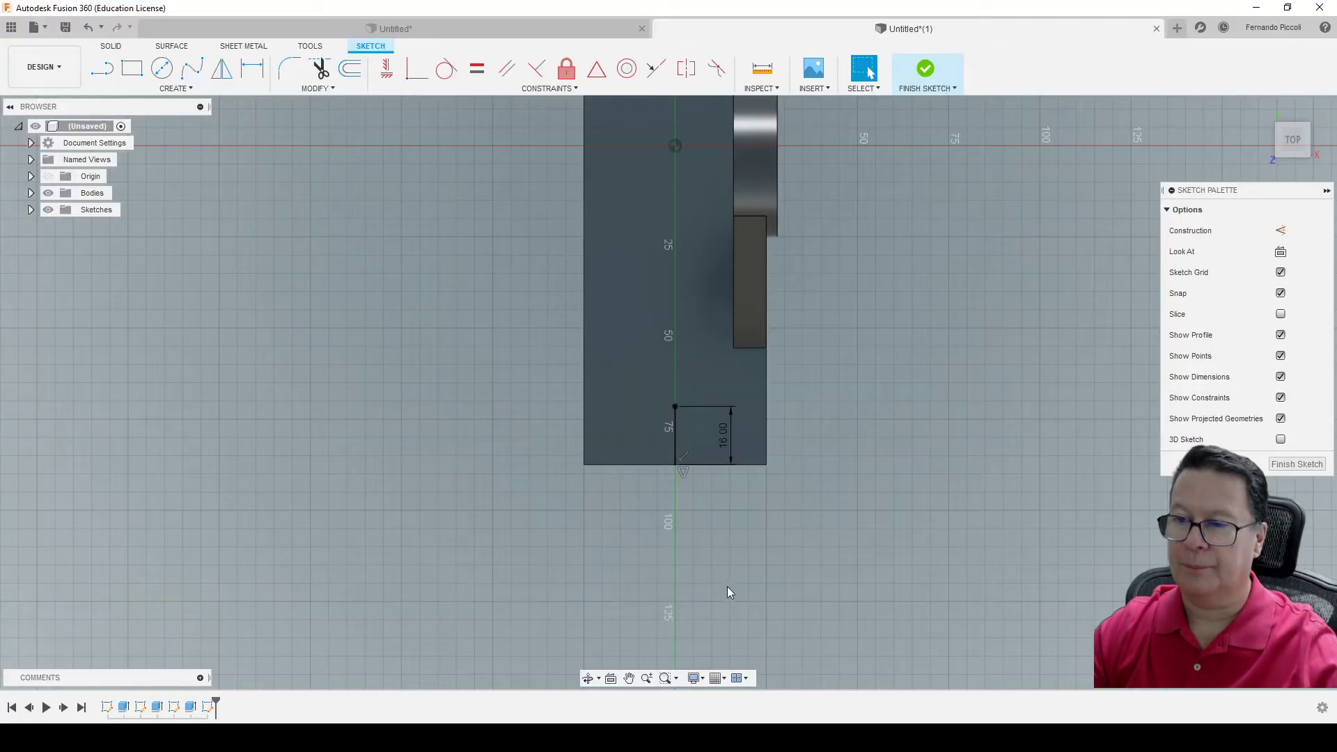
key("c")
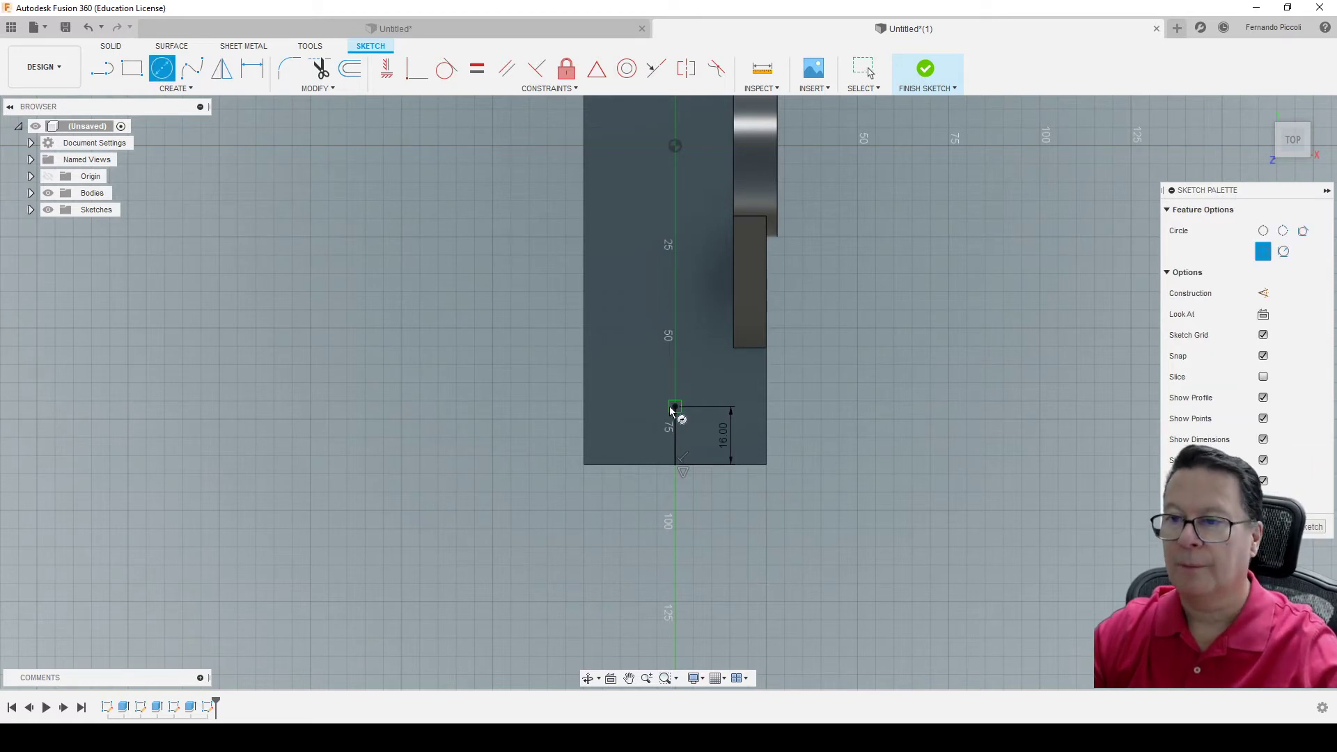
left_click(675, 407)
type("1")
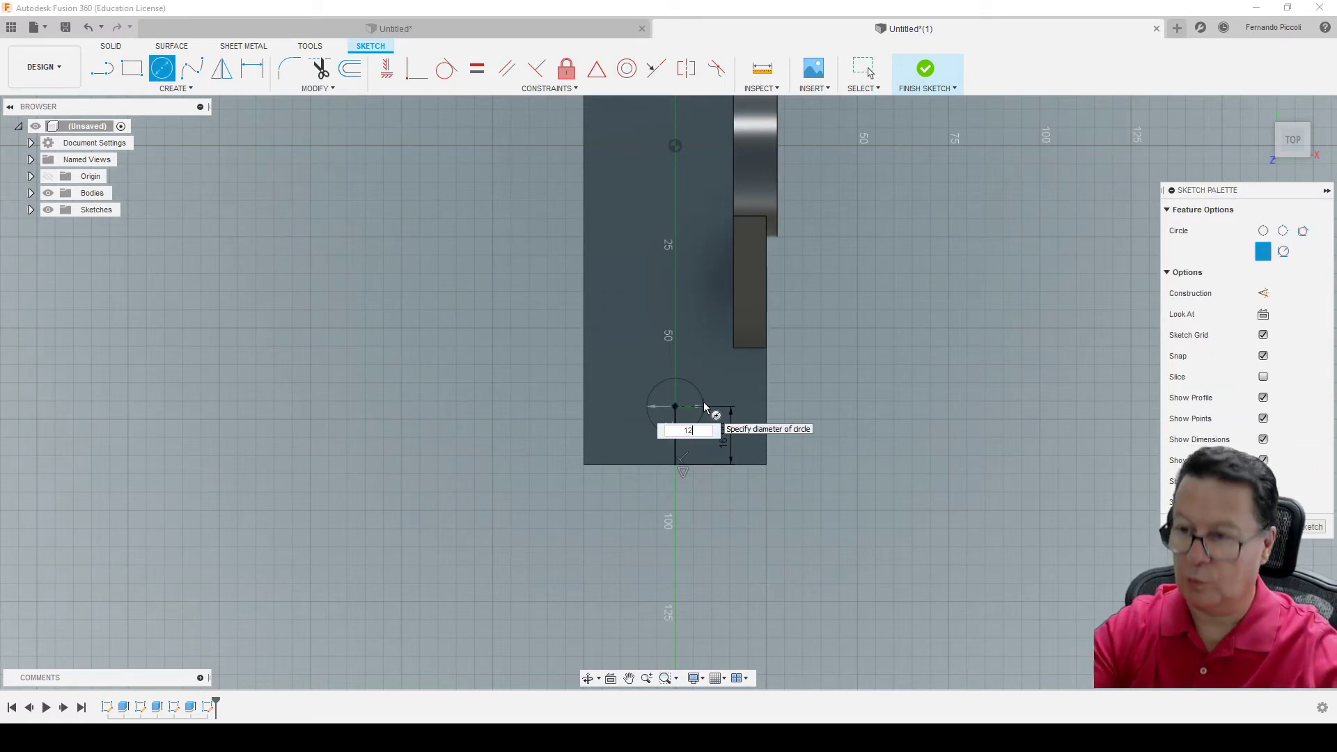
type("2")
key("Return")
key("Escape")
scroll(830, 412, "down", 2)
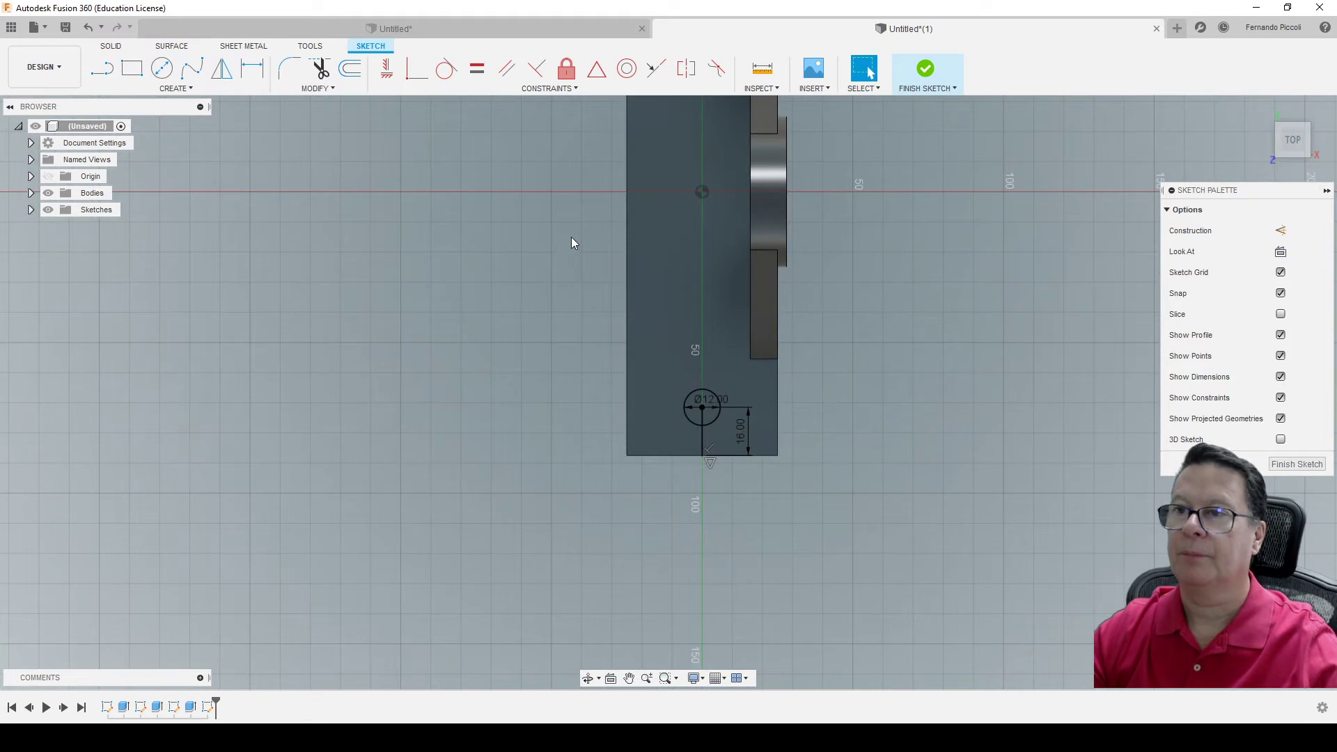
- Draw a 50 mm horizontal helper line and mirror the Ø12 circle across it
key("l")
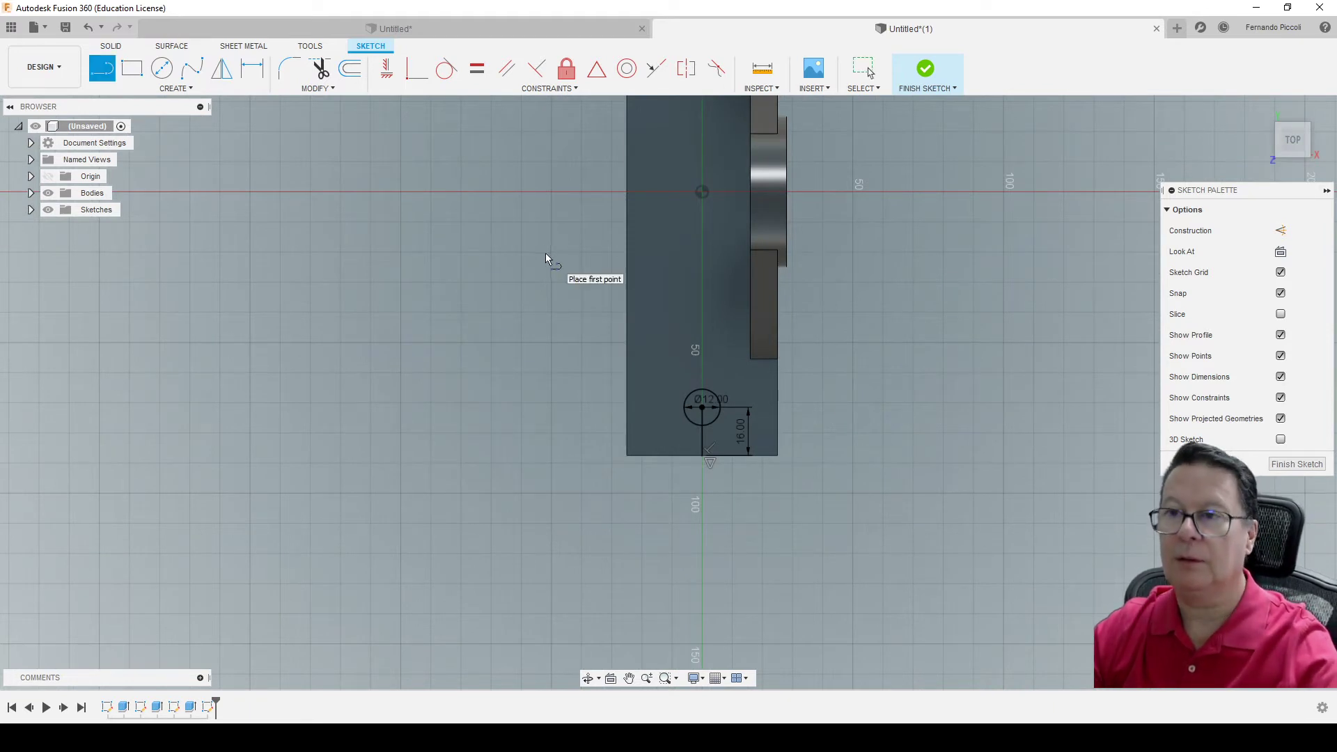
left_click(551, 191)
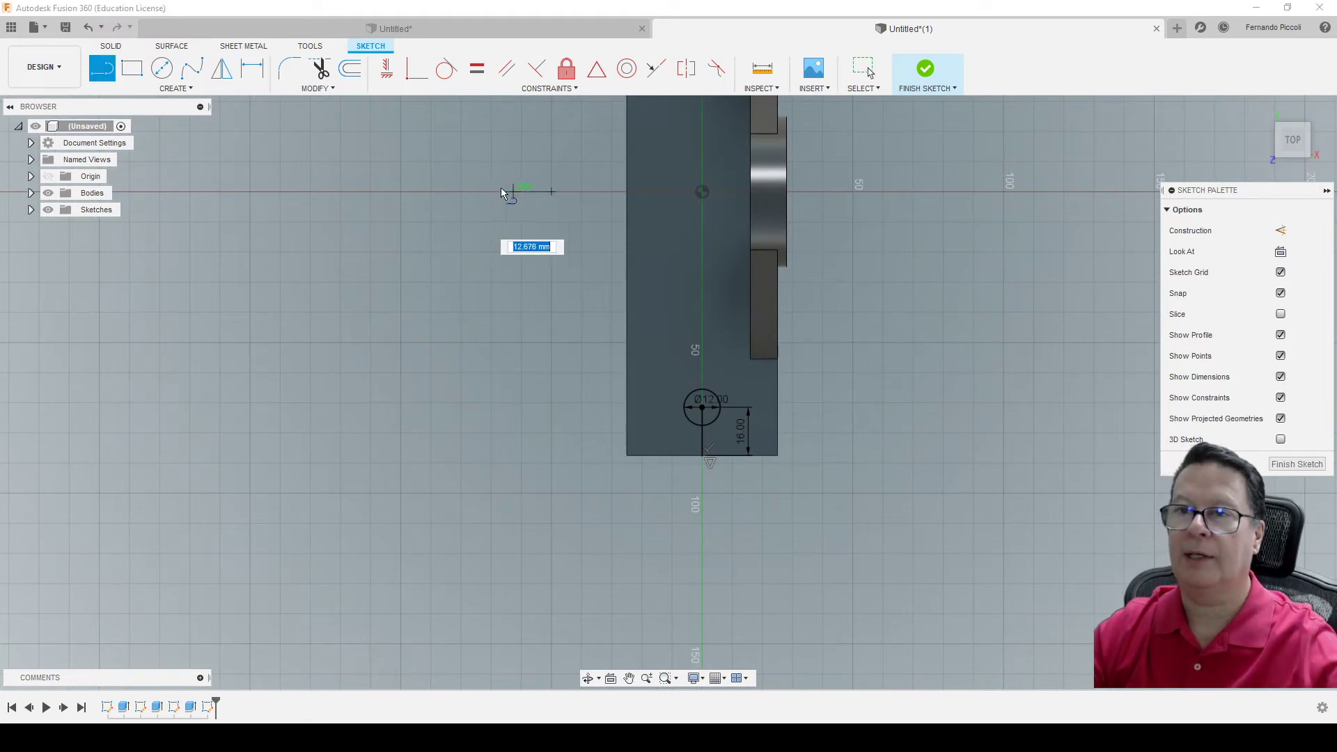
left_click(401, 192)
key("Escape")
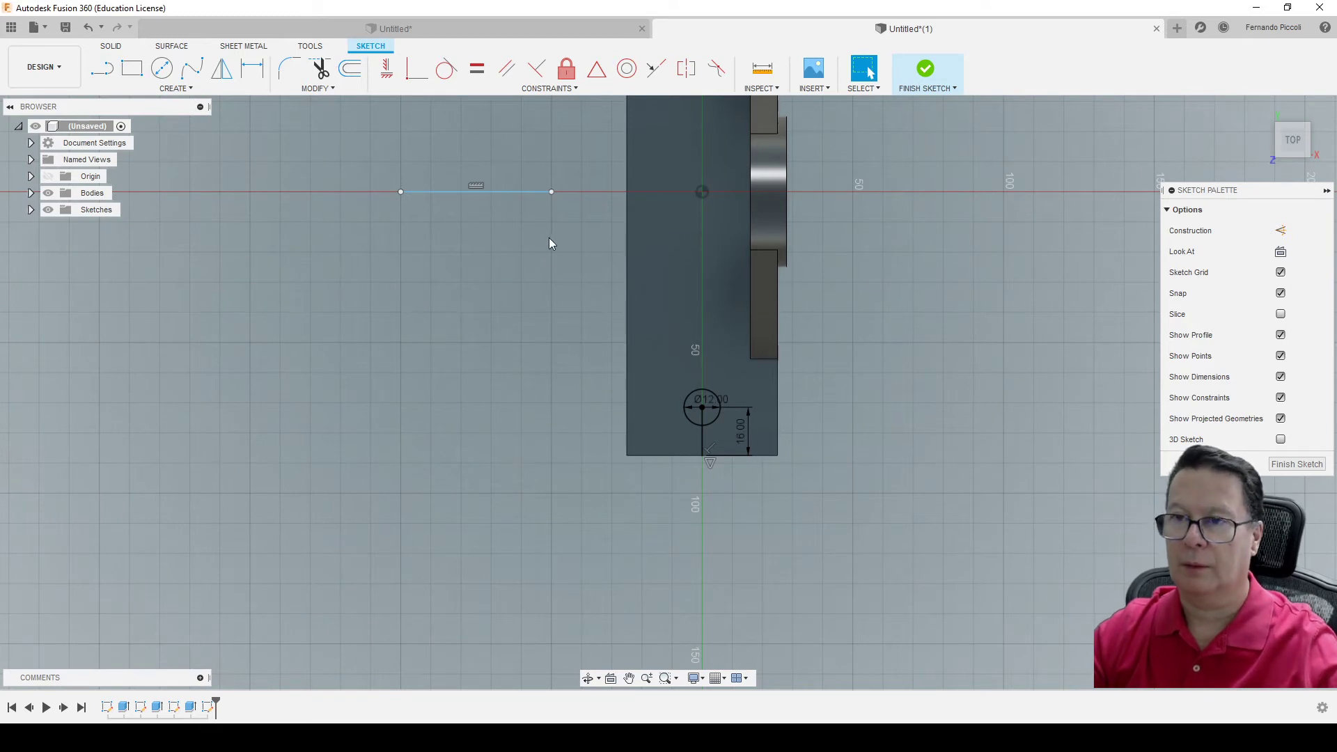
mouse_move(549, 238)
middle_mouse_down()
mouse_move(540, 343)
mouse_move(511, 422)
middle_mouse_up()
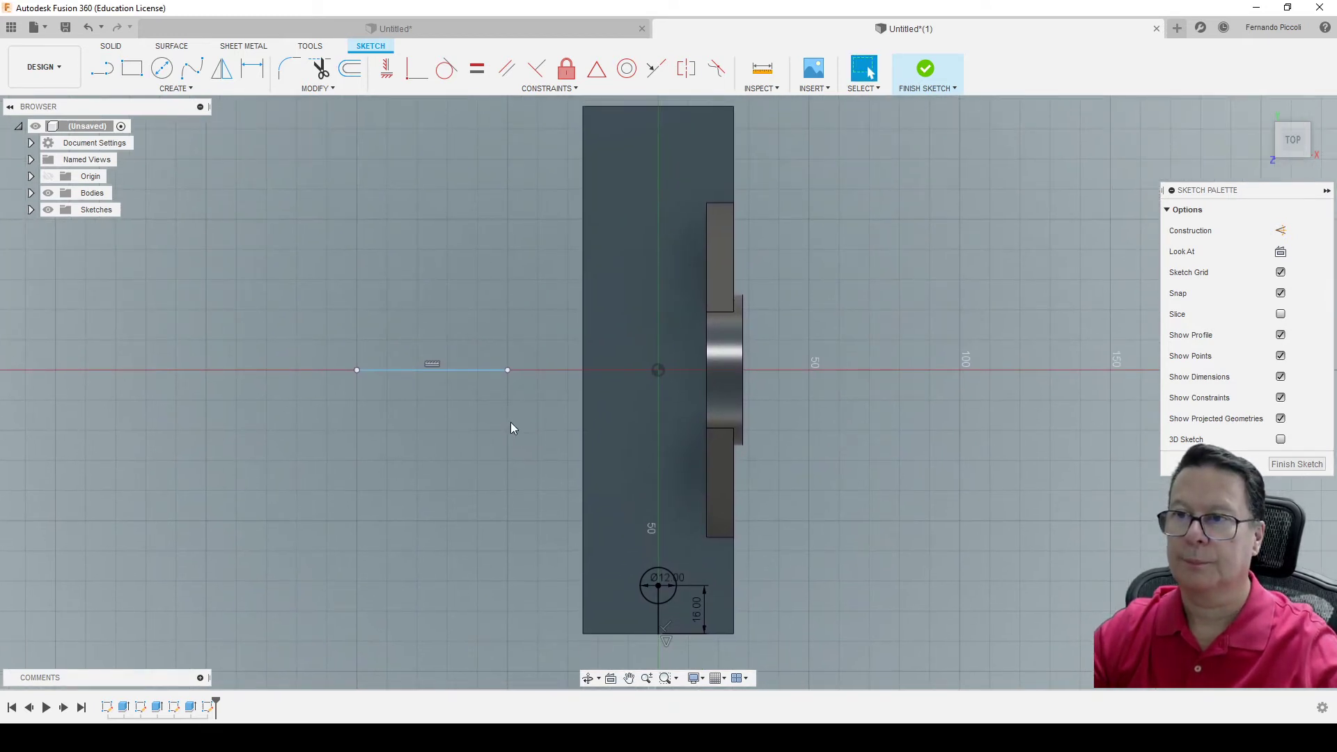
left_click(652, 604)
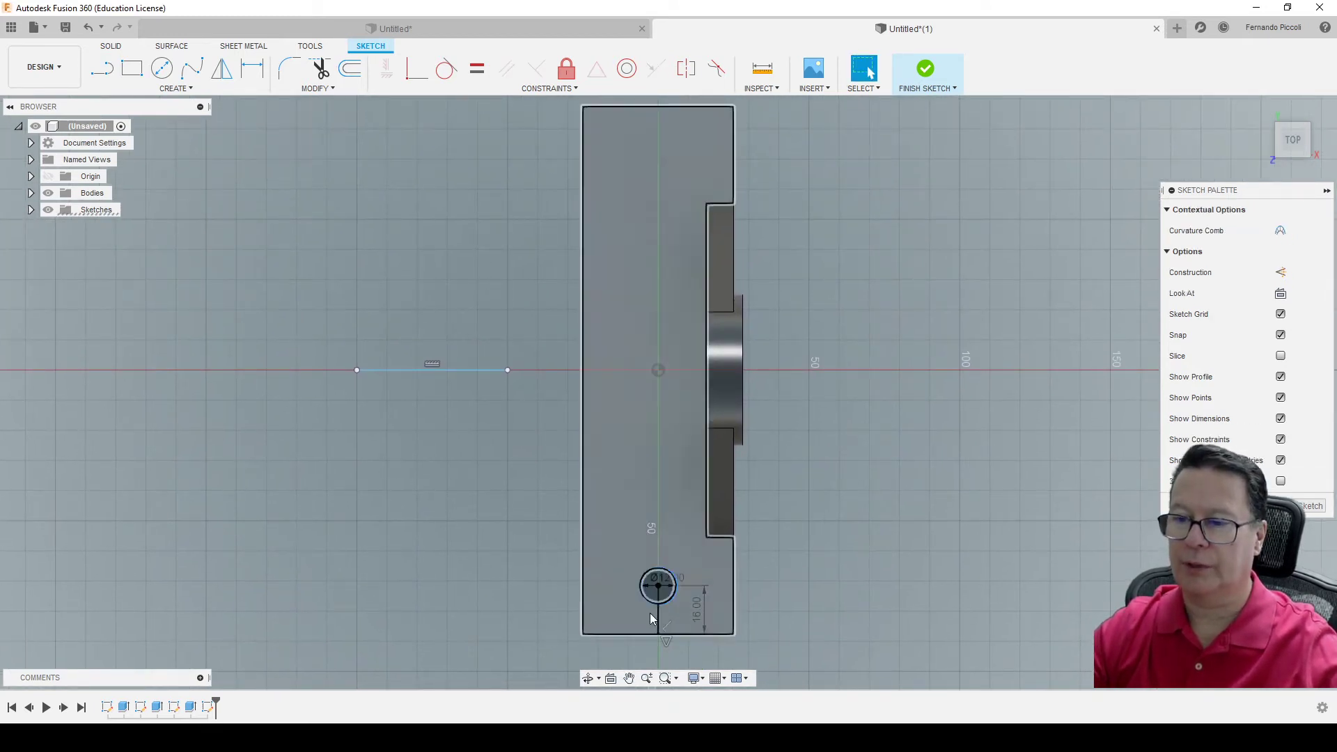
left_click(174, 89)
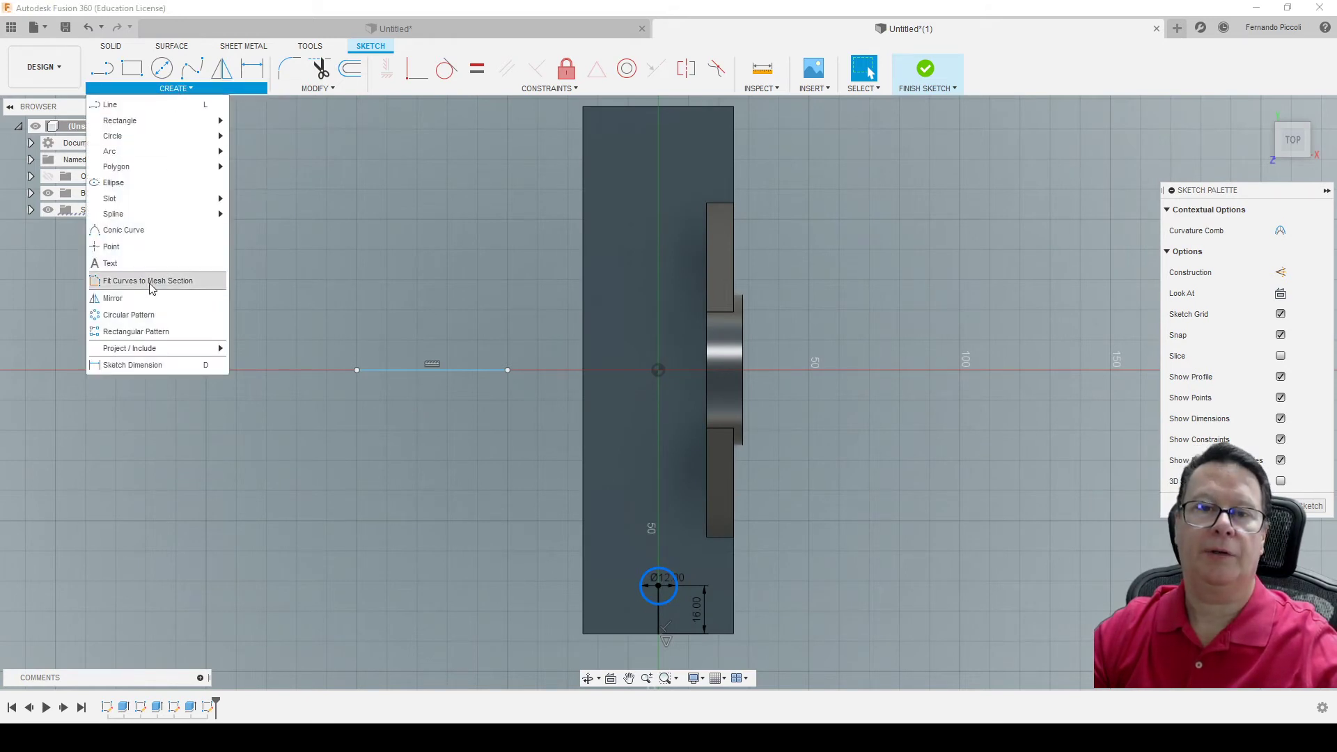
left_click(136, 300)
left_click(1079, 232)
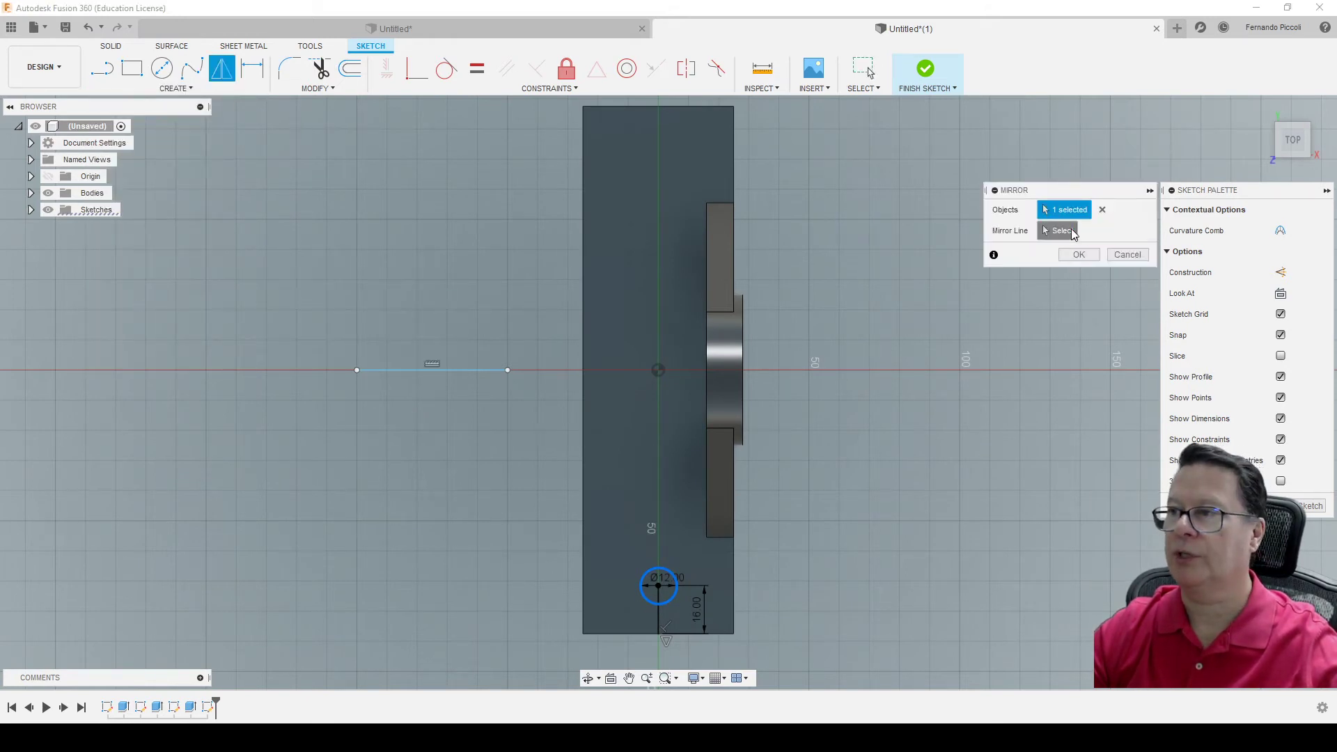
left_click(412, 370)
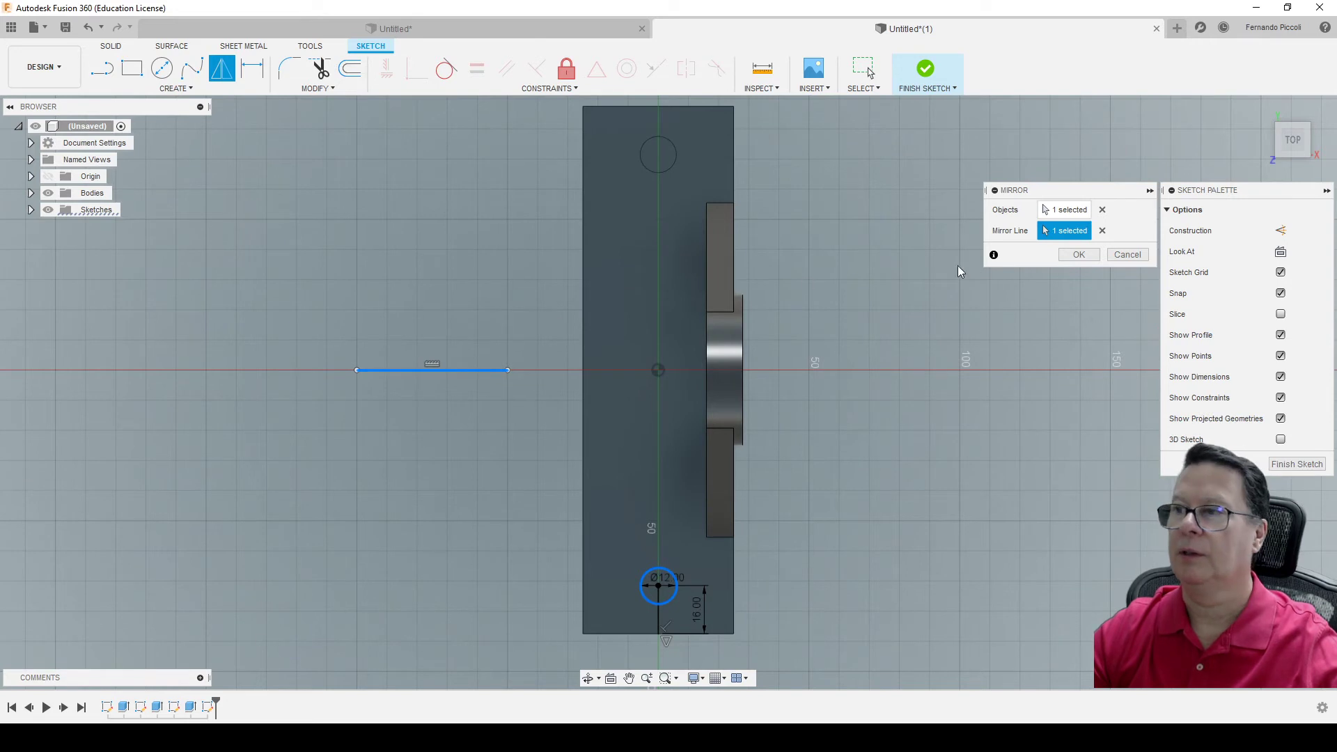
left_click(1078, 254)
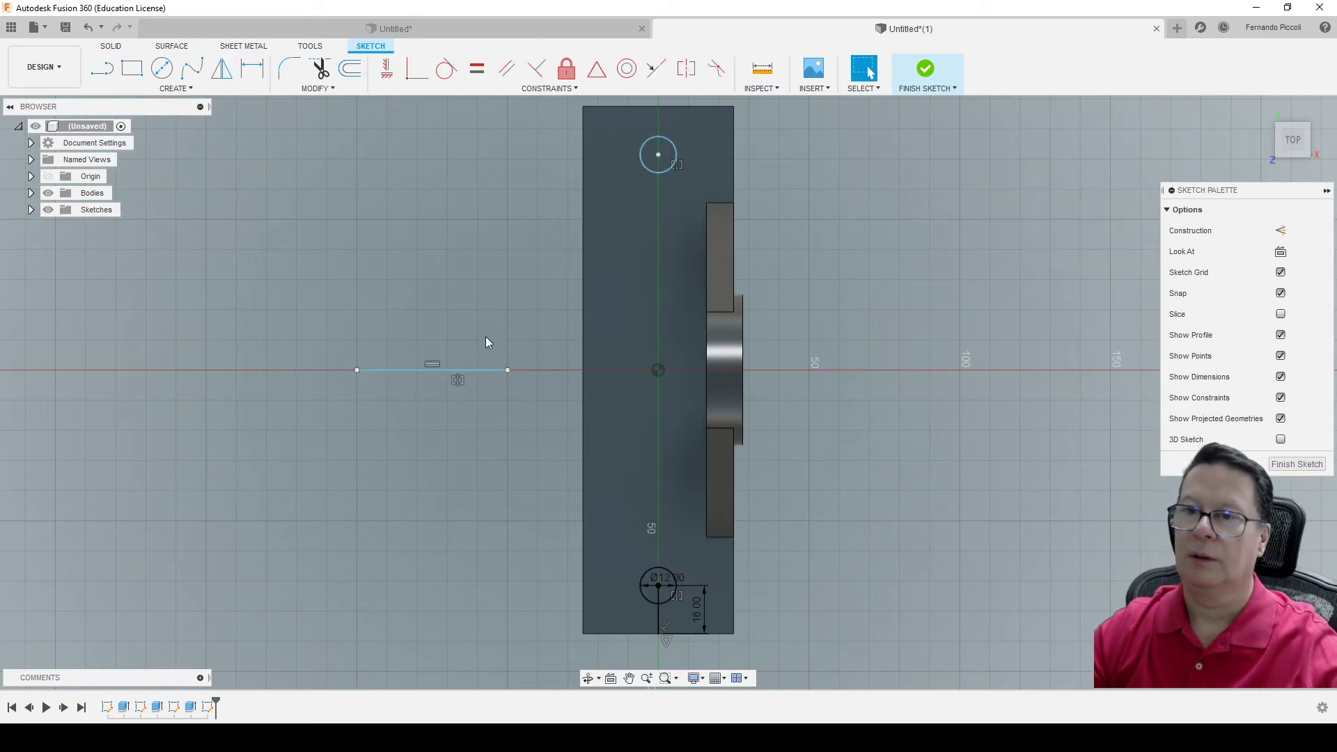
- Delete the horizontal helper line and the vertical positioning line
left_click_drag(515, 352, 289, 411)
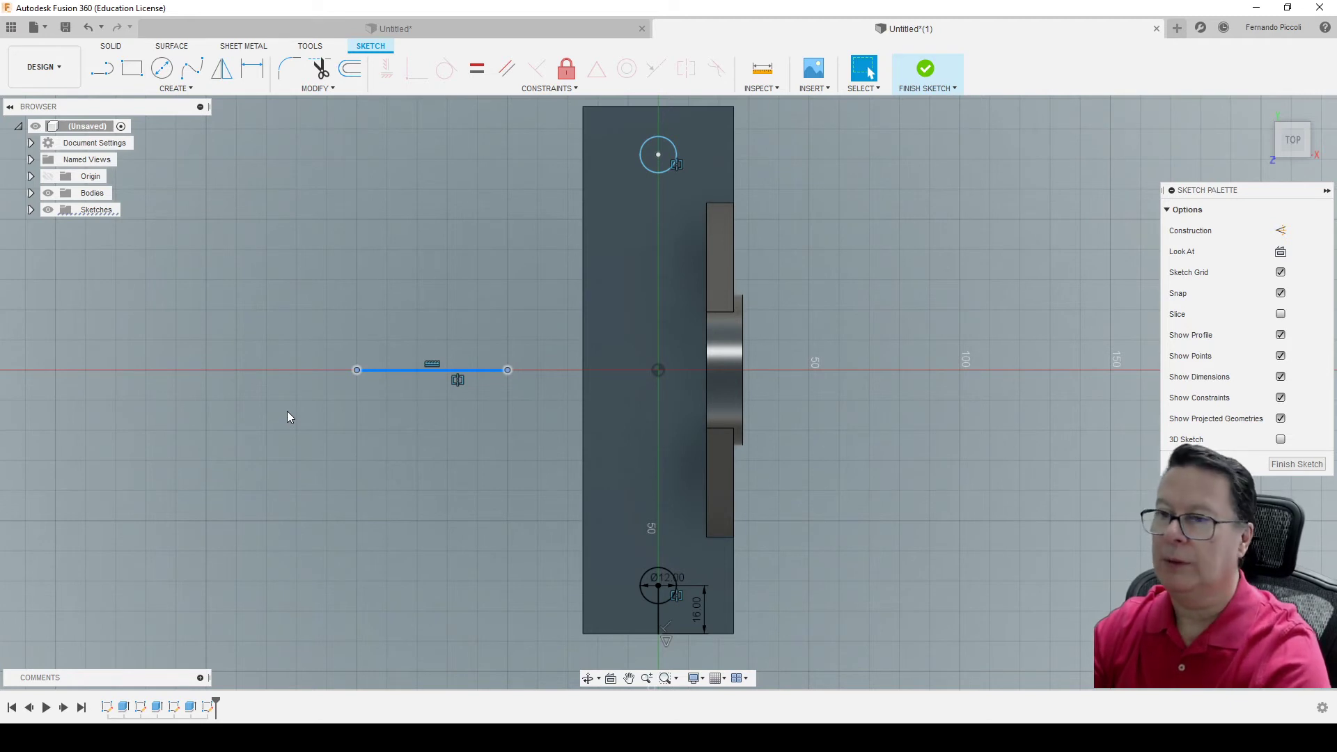
key("Delete")
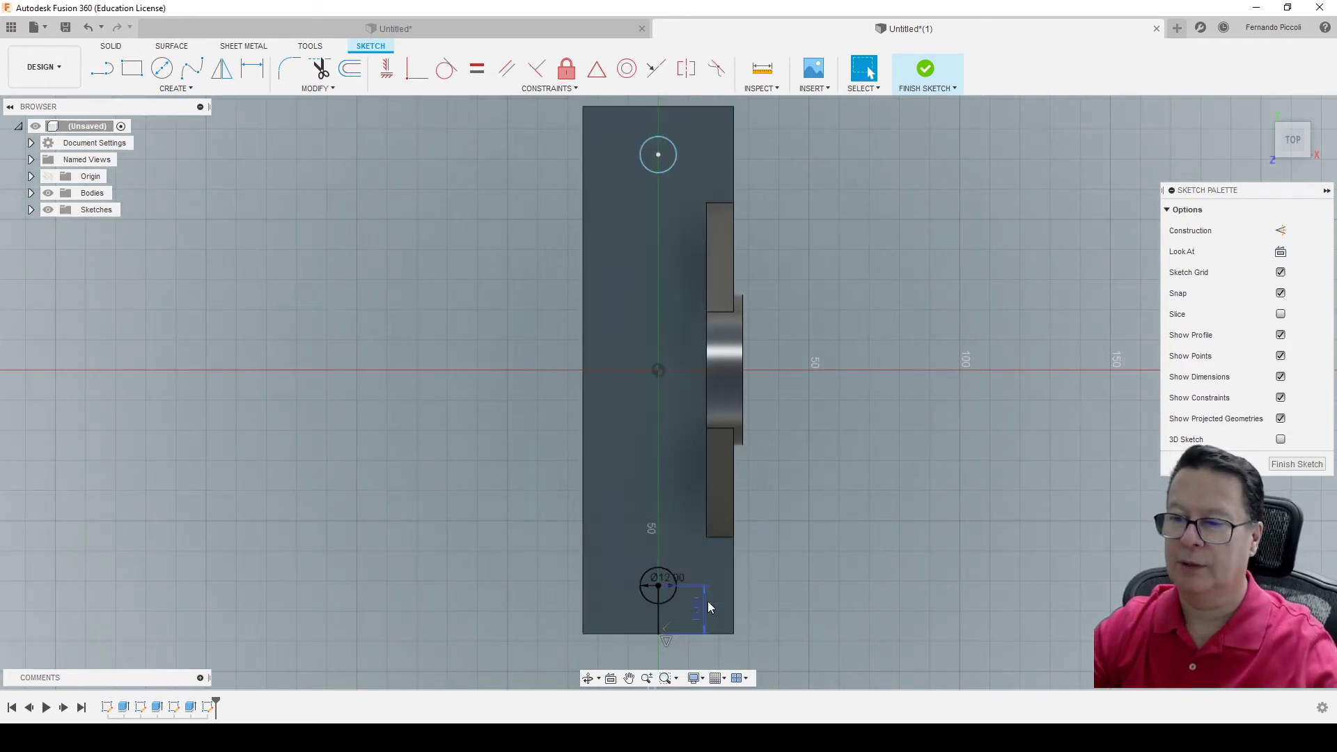
left_click(658, 618)
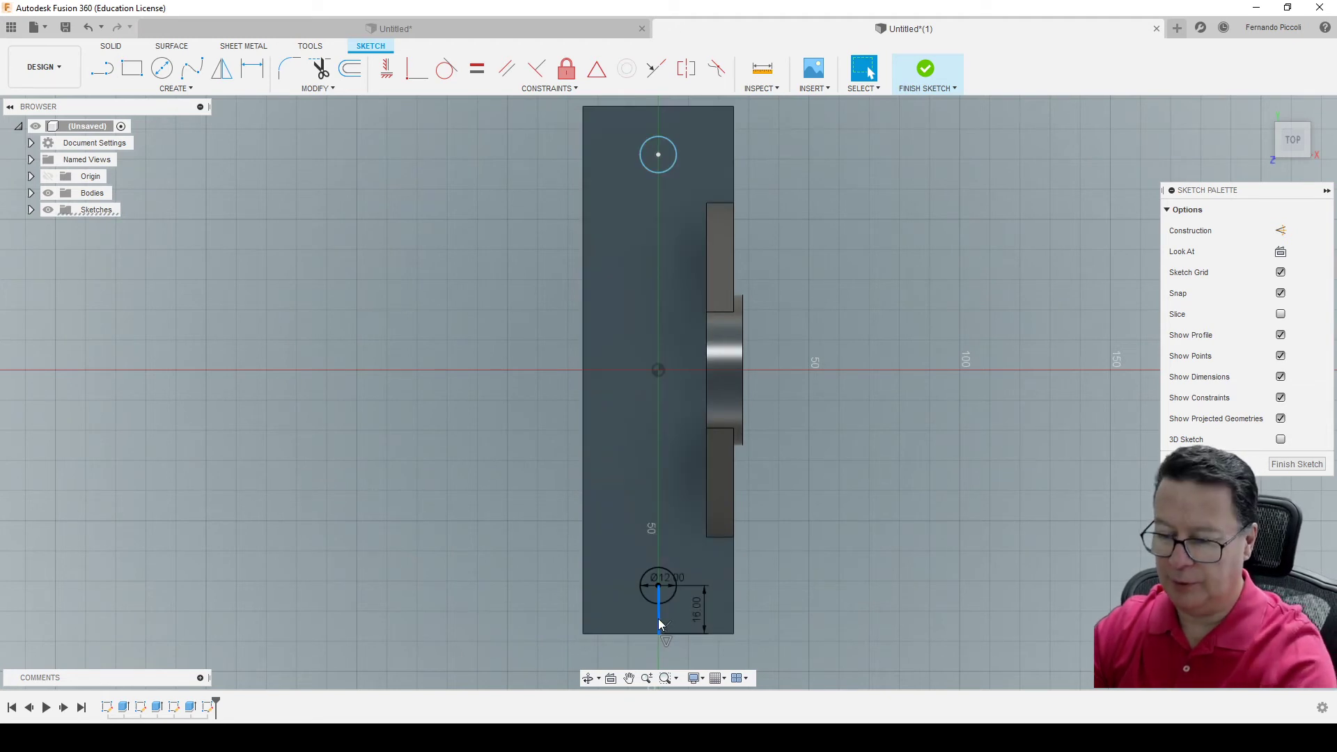
key("Delete")
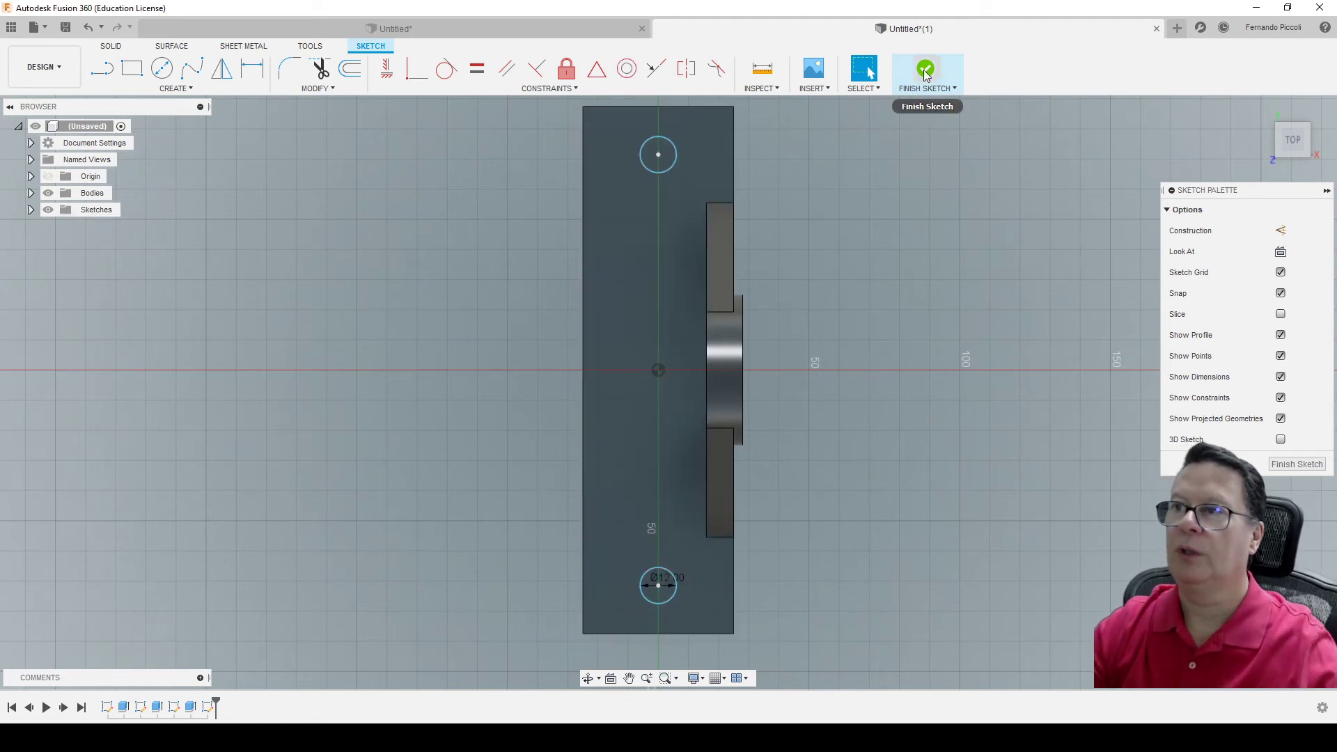
- Cut both Ø12 circles 25 mm down through the base plate as mounting holes
left_click(925, 70)
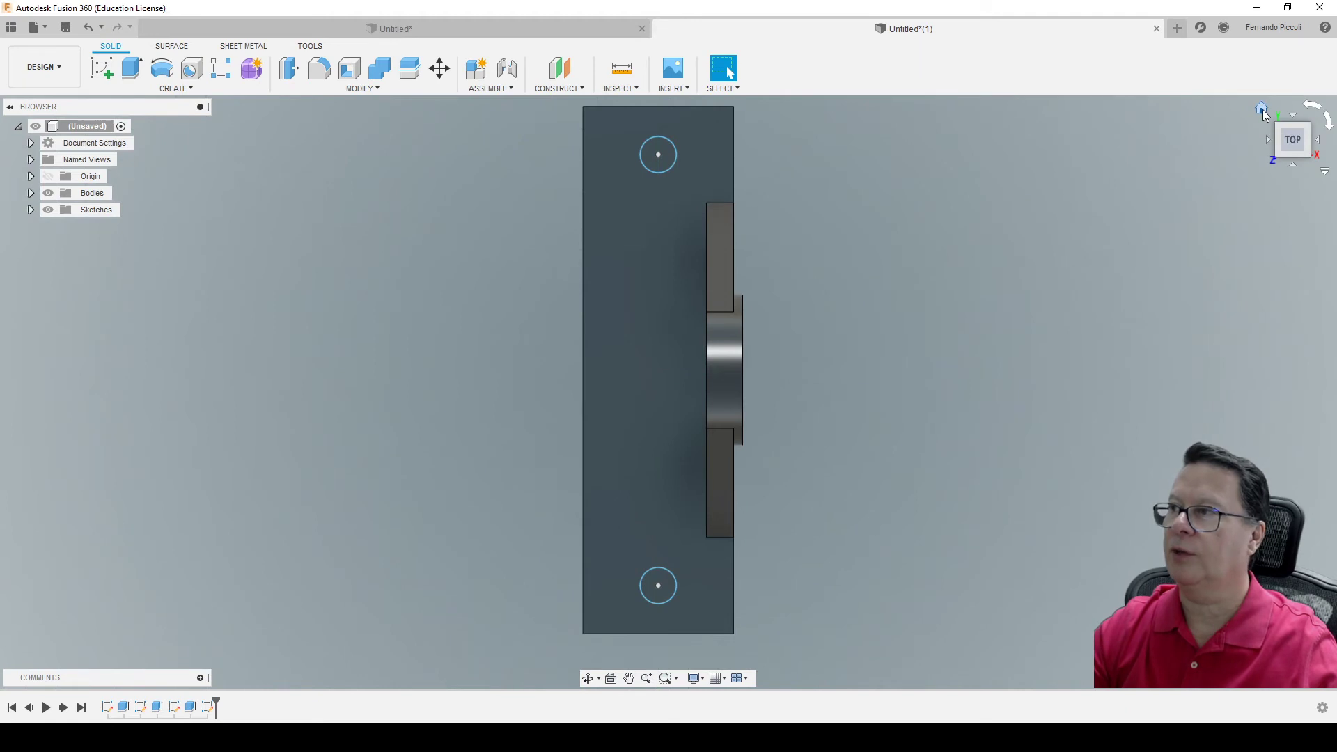
left_click(1262, 108)
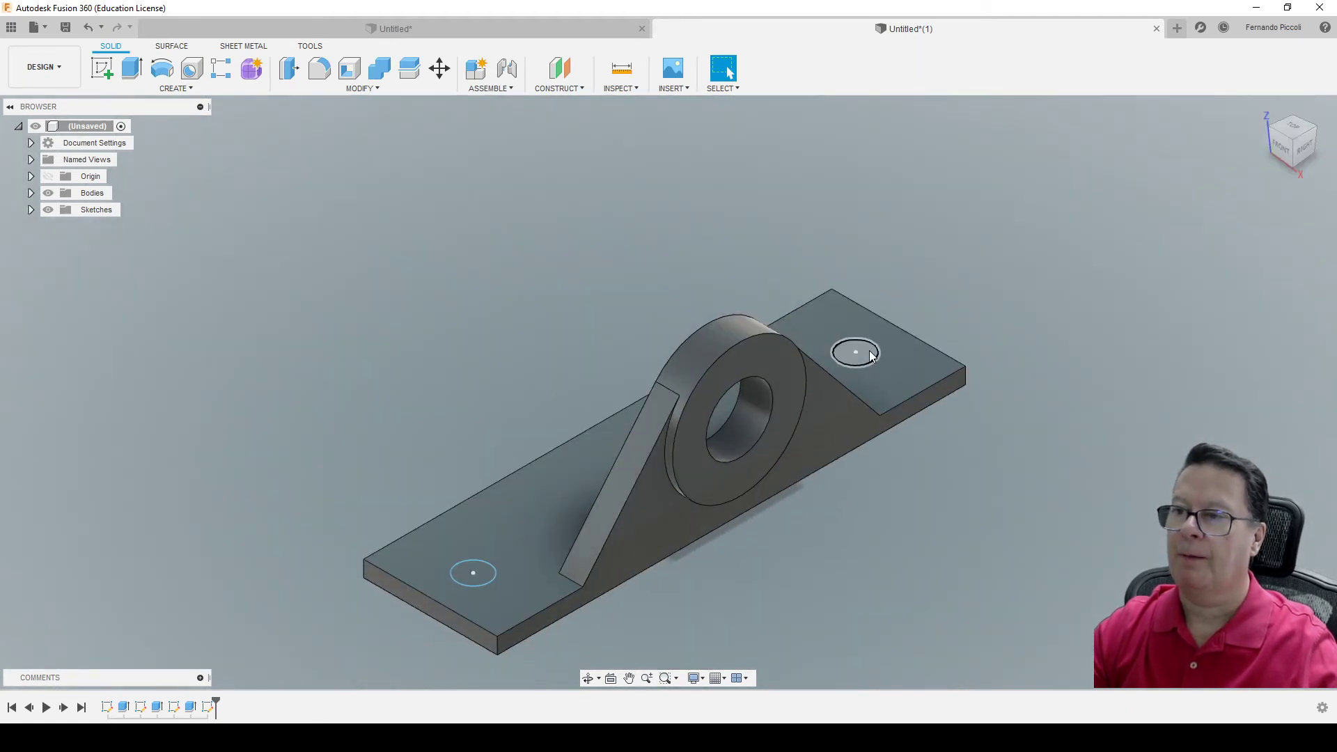
left_click(855, 352)
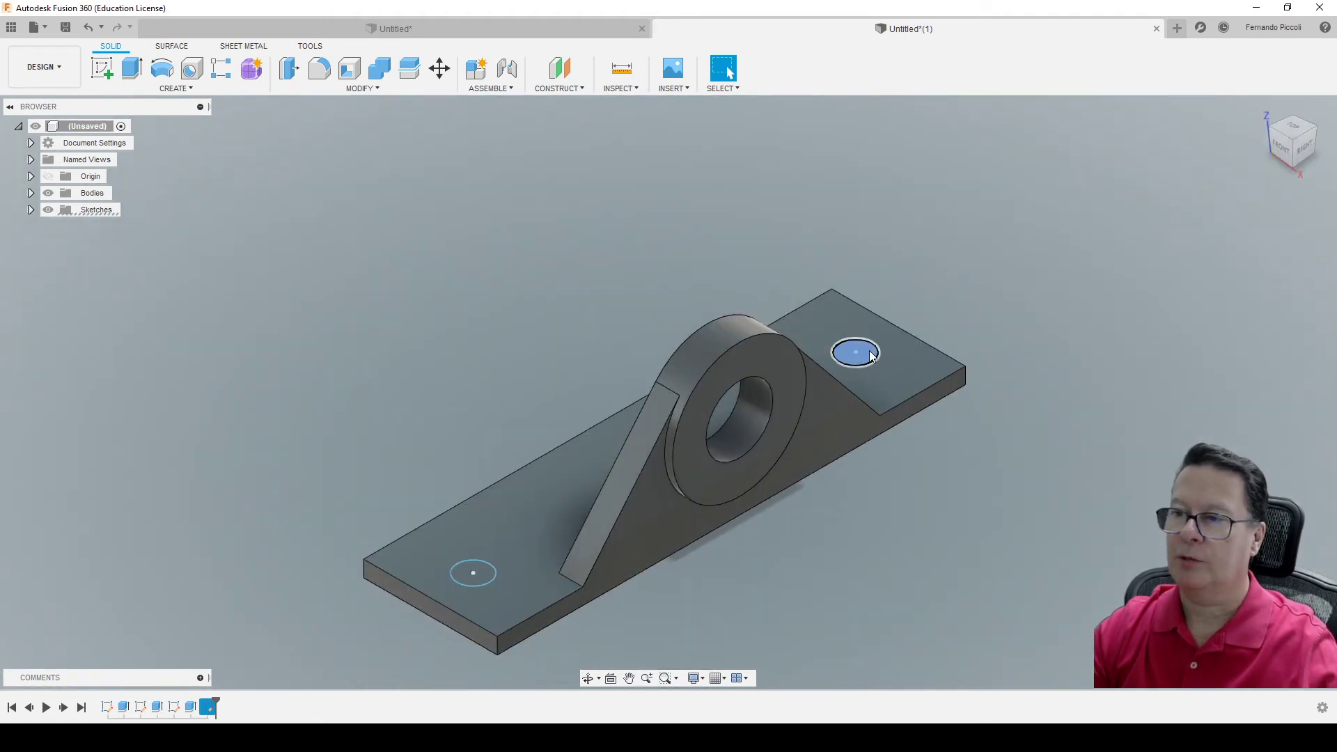
left_click(490, 575)
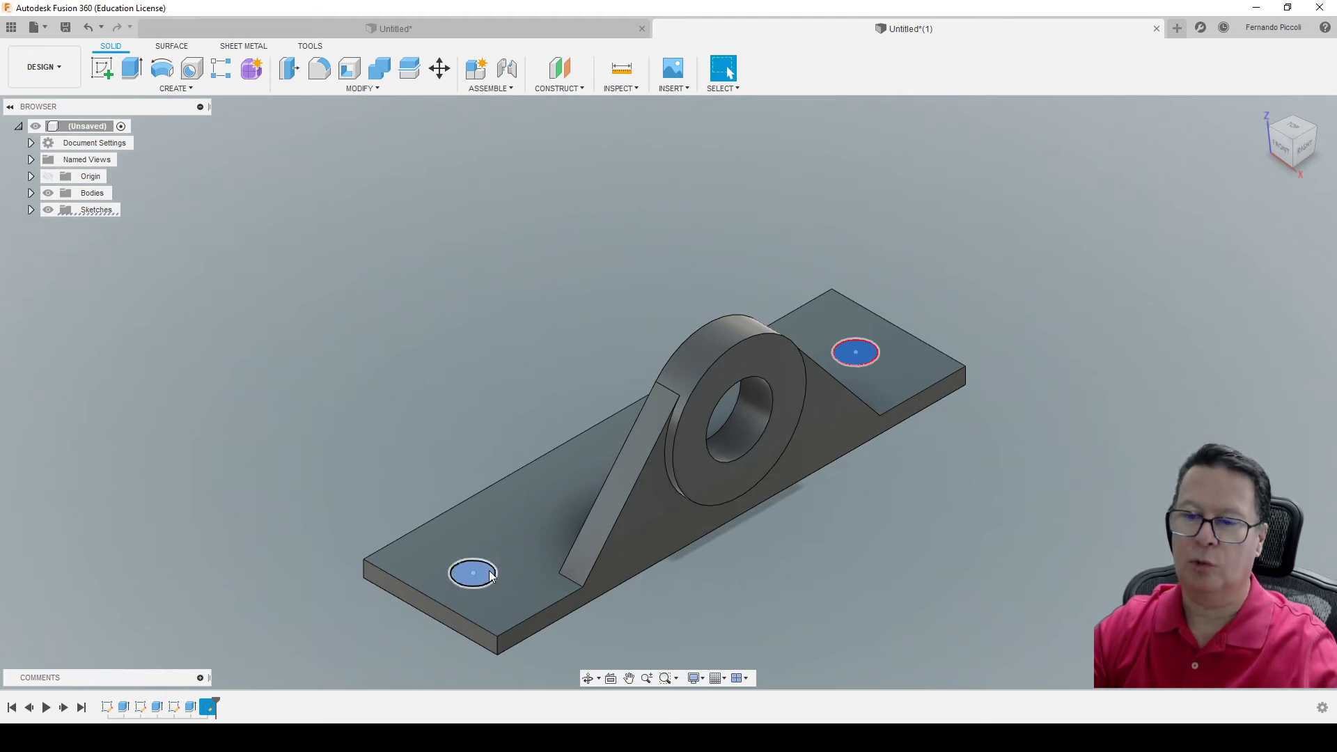
right_click(490, 575)
left_click(499, 632)
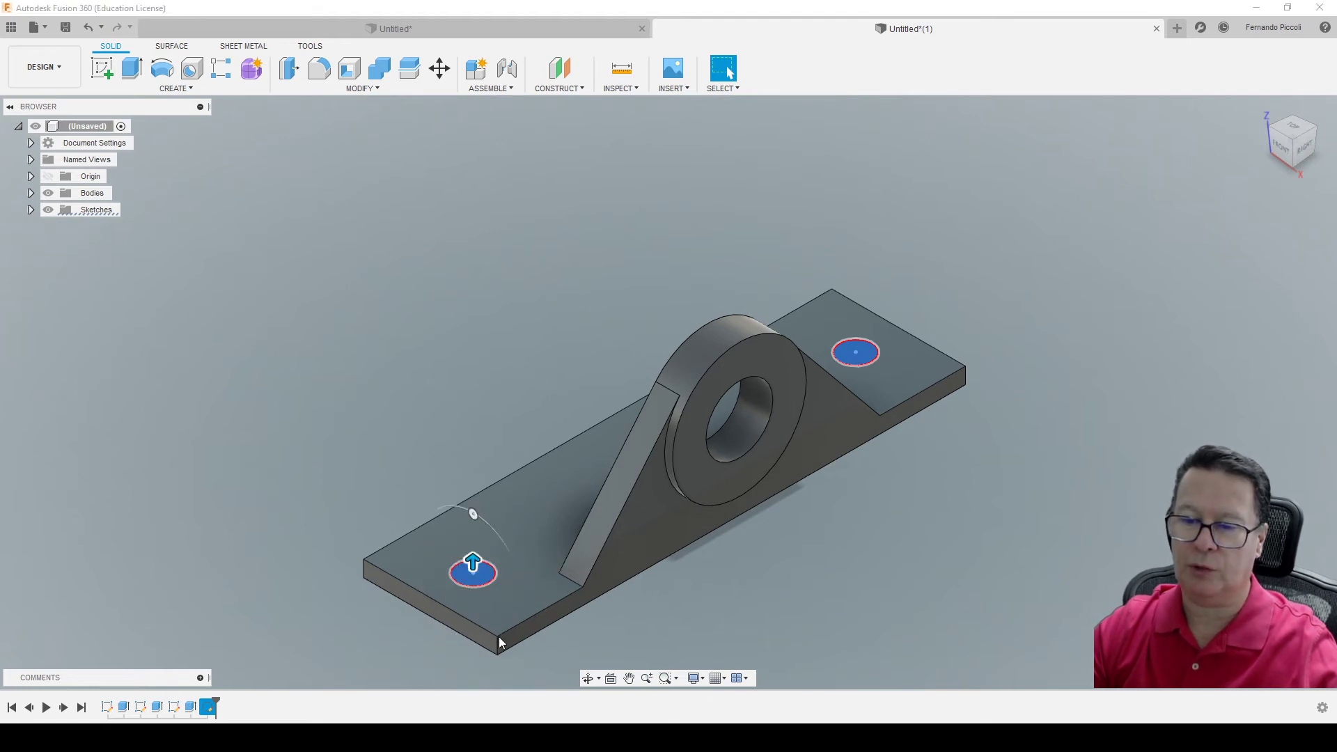
left_click_drag(490, 575, 474, 660)
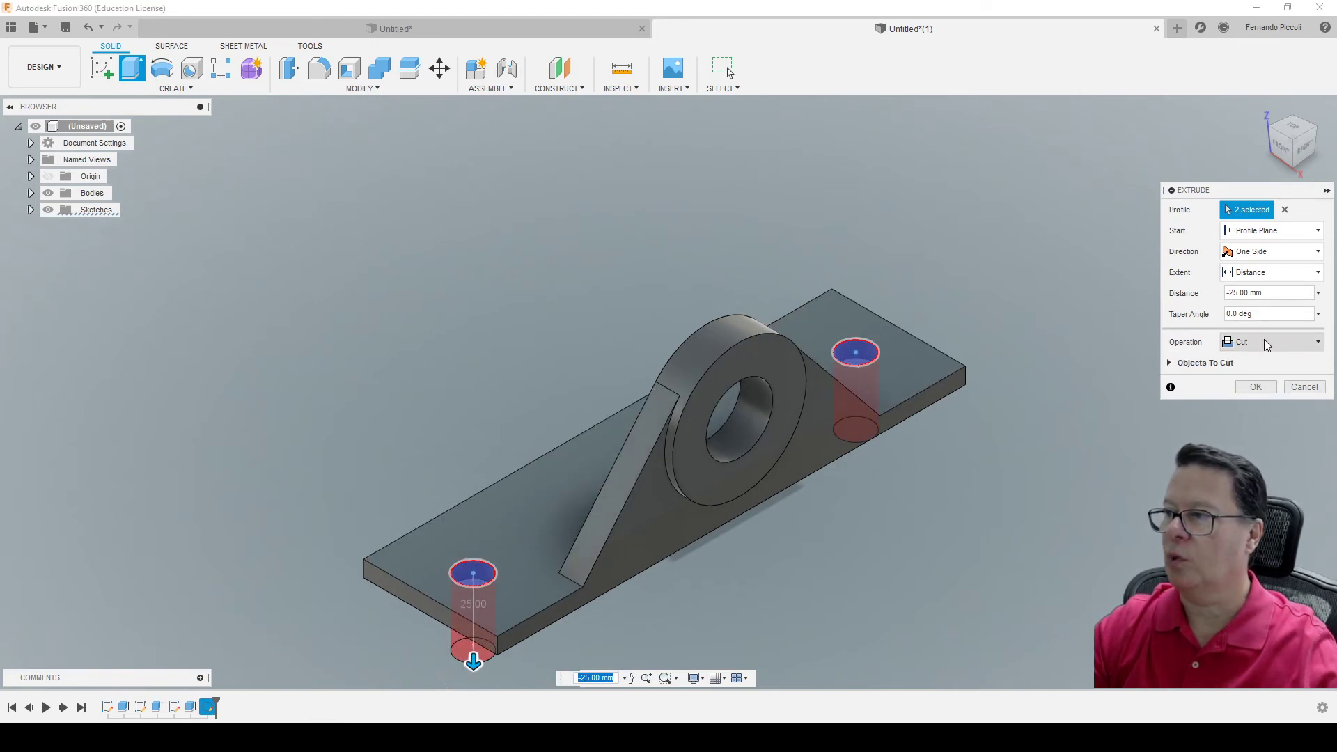
left_click(1258, 388)
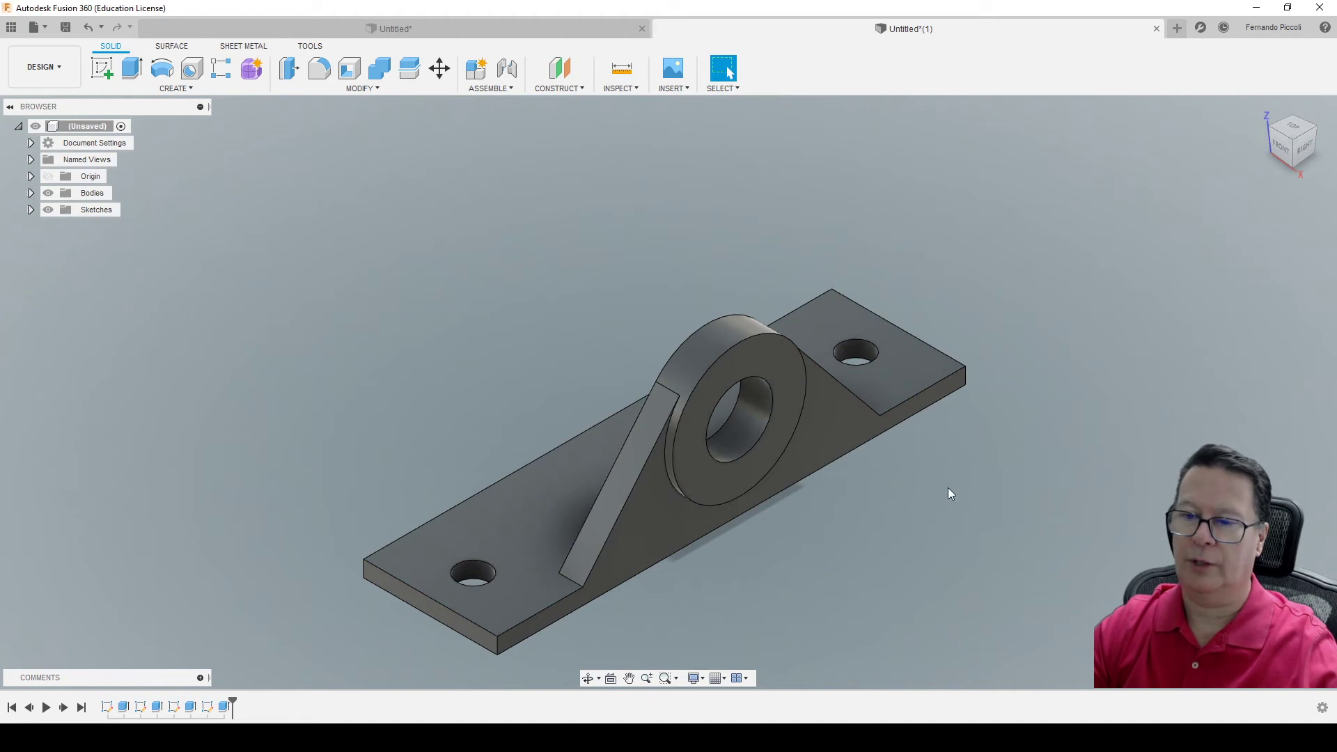
middle_click_drag(817, 529, 766, 568, "shift")
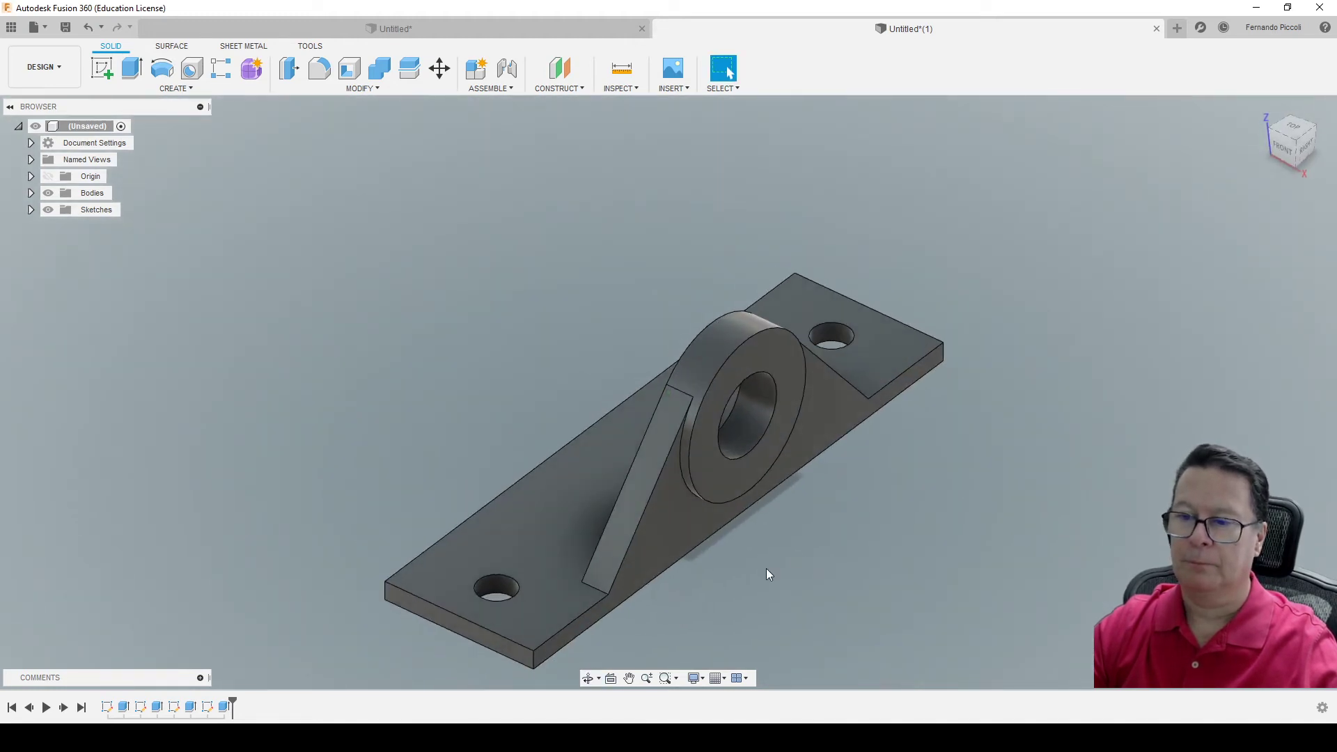
- Apply a 5 mm fillet to both rib edges at the base plate
scroll(752, 571, "up", 1)
scroll(735, 573, "up", 3)
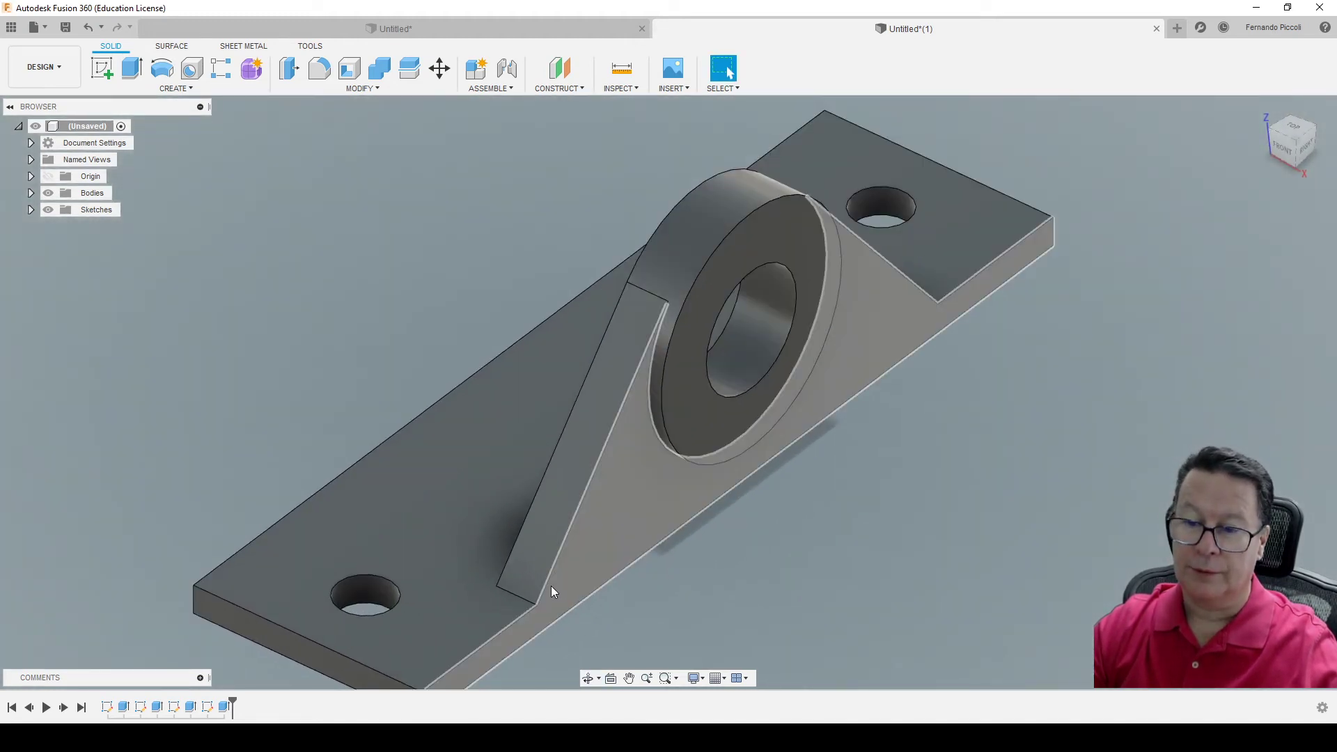
left_click(521, 595)
mouse_move(879, 550)
middle_mouse_down("shift")
mouse_move(823, 485)
mouse_move(871, 529)
middle_mouse_up("shift")
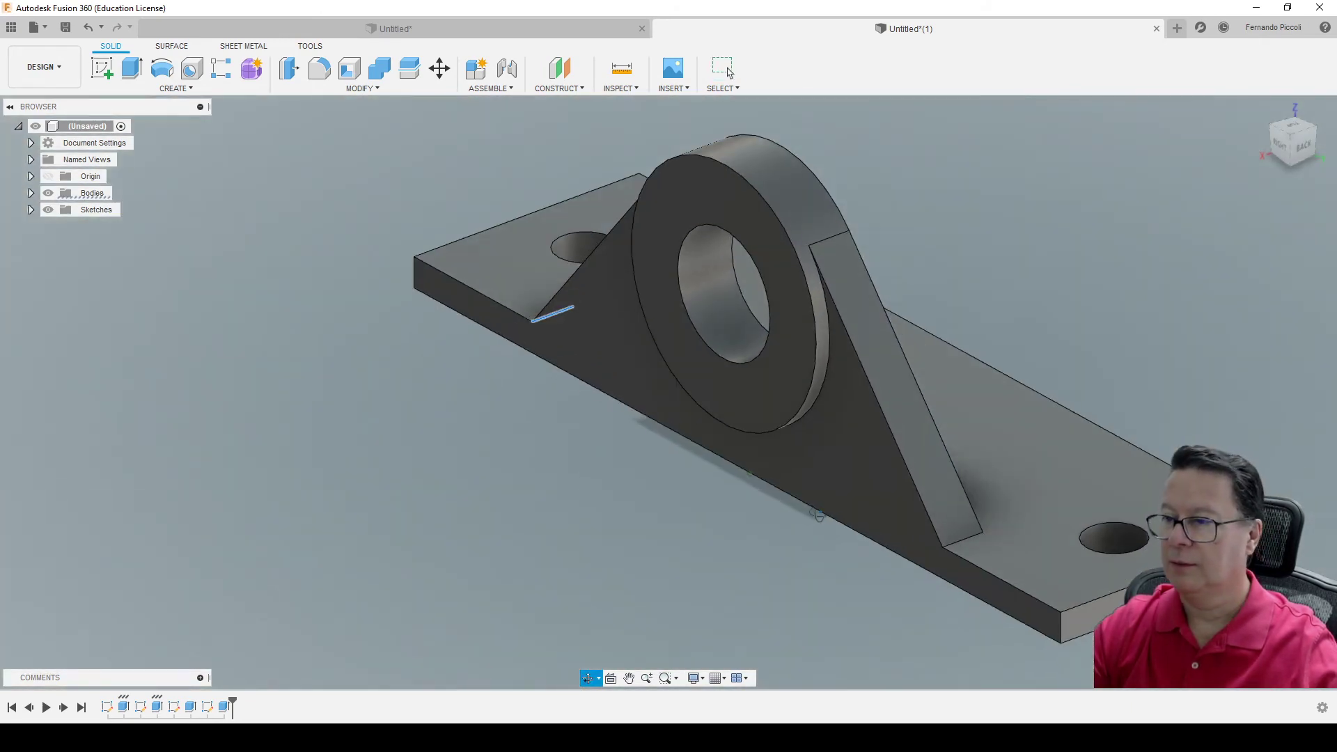
left_click(970, 544, "ctrl")
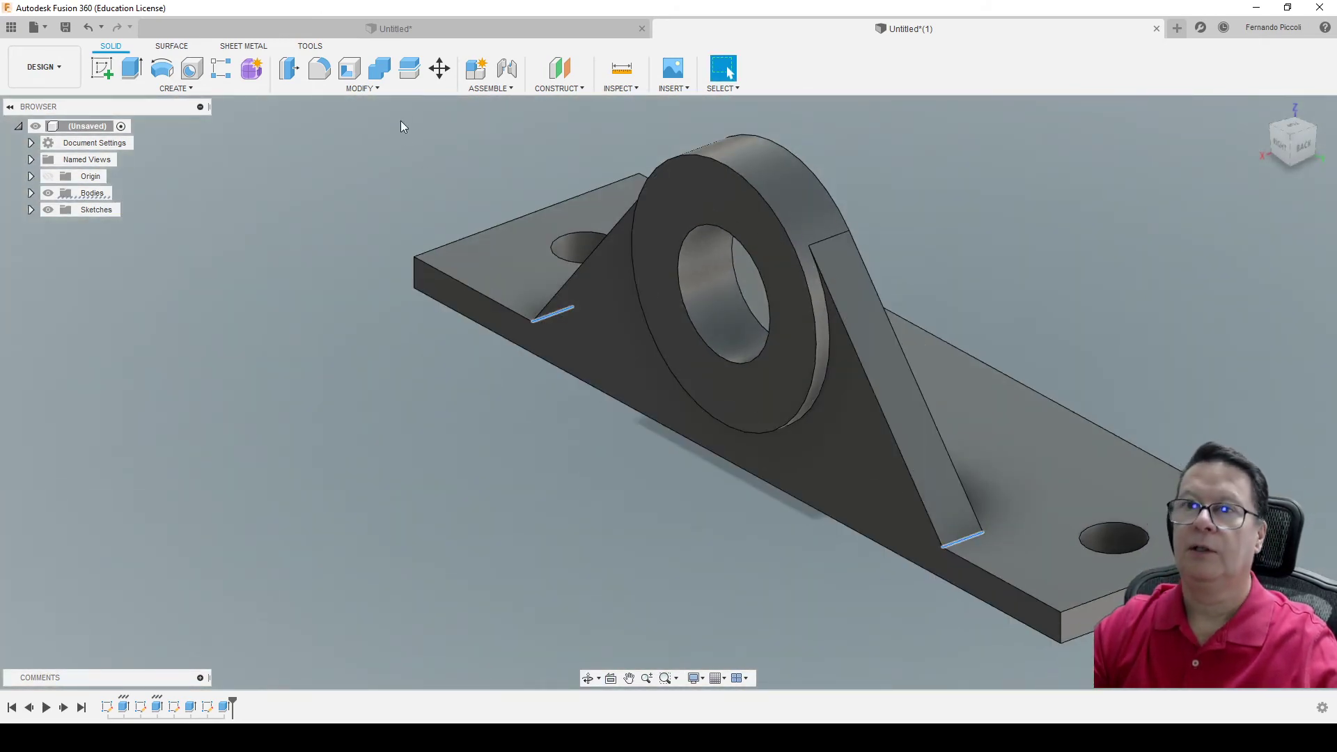
left_click(410, 90)
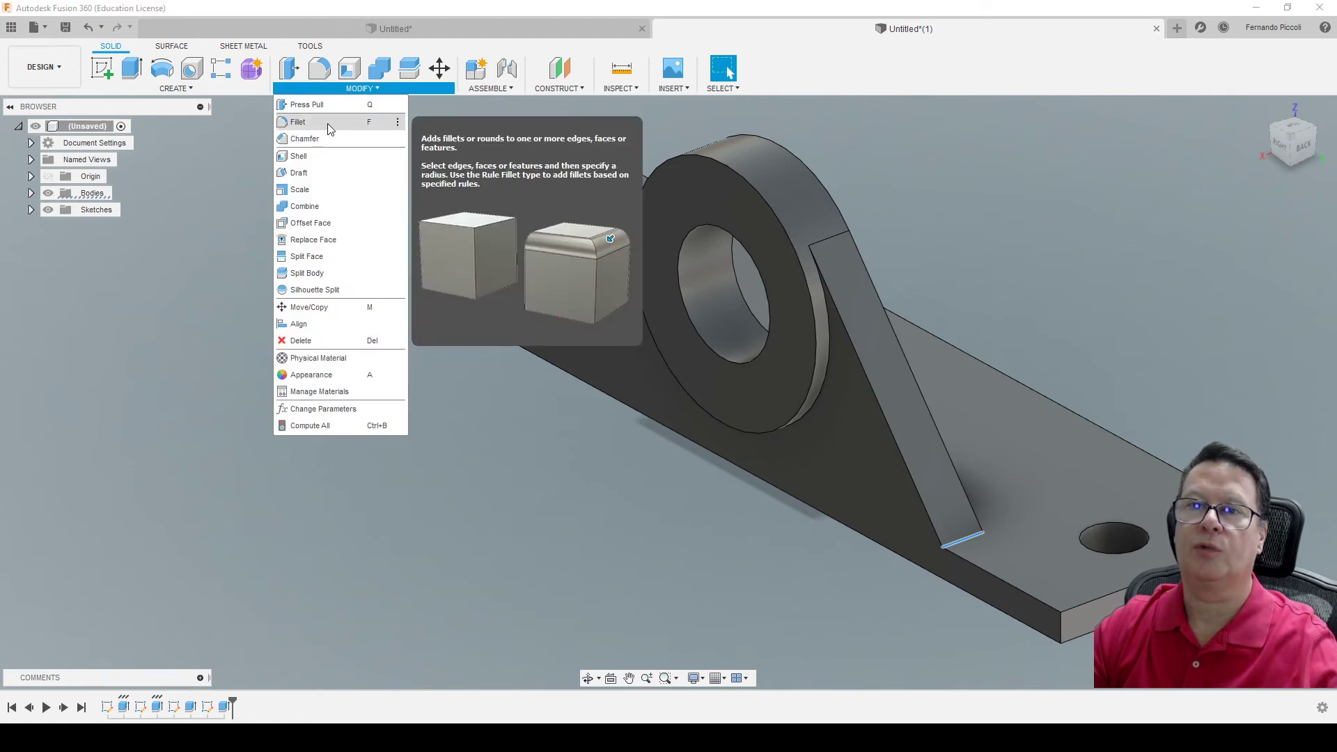
left_click(327, 124)
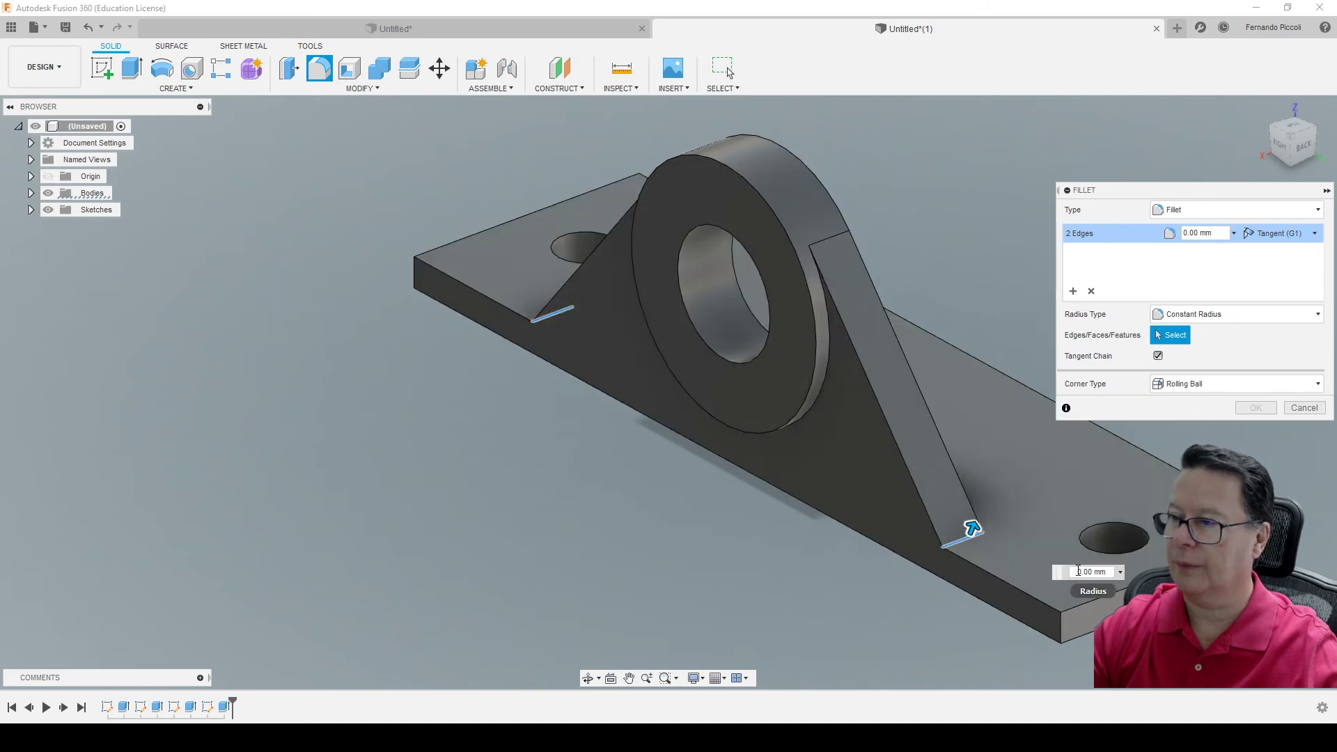
type("5")
key("Return")
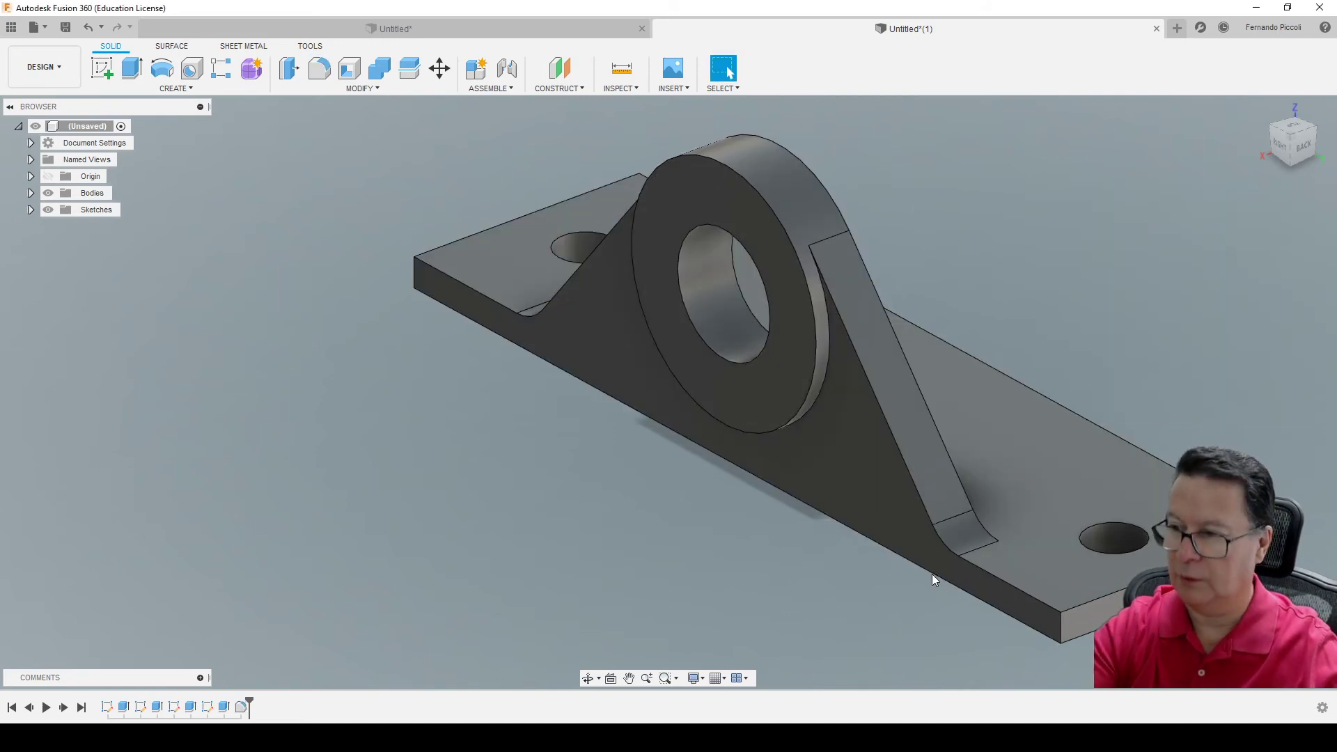
- Orbit the bracket to inspect the filleted rib edges from the left-front
mouse_move(432, 497)
middle_mouse_down("shift")
mouse_move(692, 481)
mouse_move(495, 492)
mouse_move(516, 456)
mouse_move(603, 457)
mouse_move(684, 496)
mouse_move(562, 457)
mouse_move(696, 429)
mouse_move(639, 515)
mouse_move(529, 496)
middle_mouse_up("shift")
key("Escape")
scroll(843, 495, "up", 3)
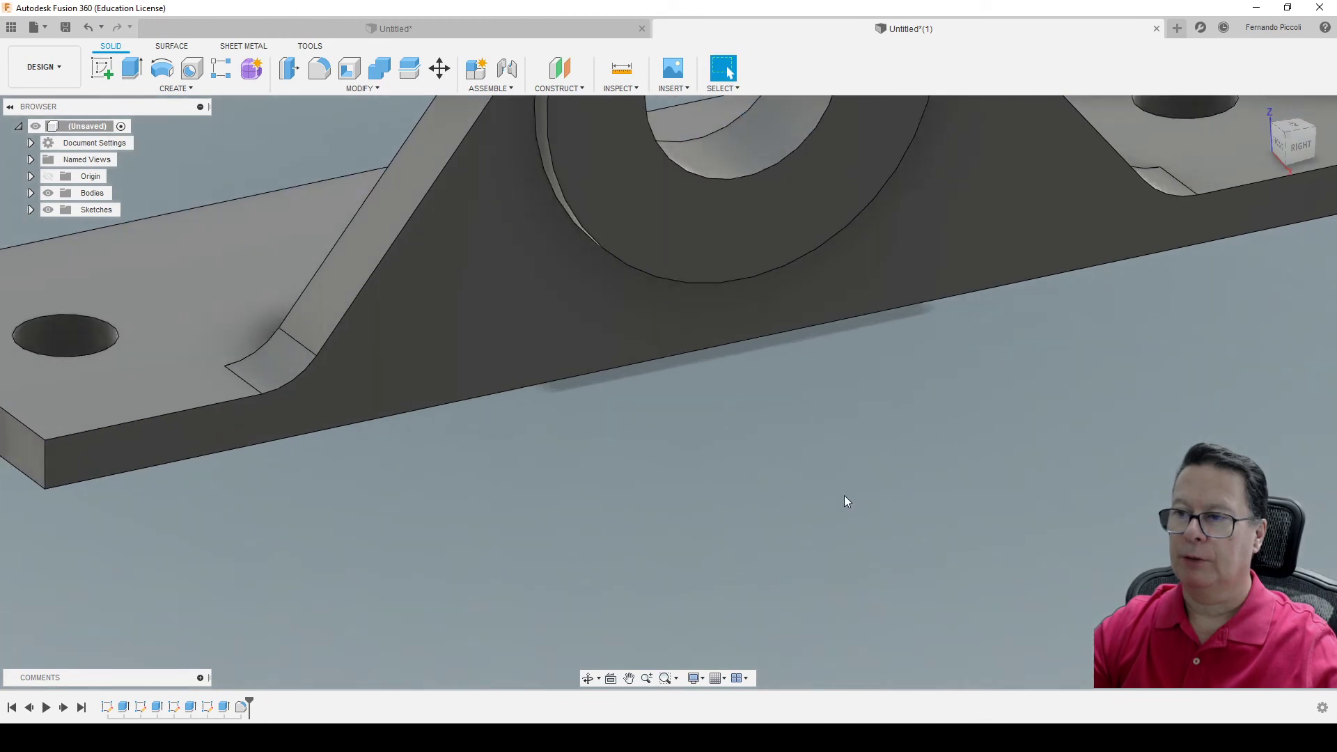
scroll(843, 495, "down", 3)
scroll(842, 491, "down", 2)
mouse_move(752, 499)
middle_mouse_down("shift")
mouse_move(1015, 487)
mouse_move(917, 486)
mouse_move(990, 505)
mouse_move(1009, 495)
mouse_move(916, 513)
mouse_move(755, 495)
mouse_move(525, 500)
middle_mouse_up("shift")
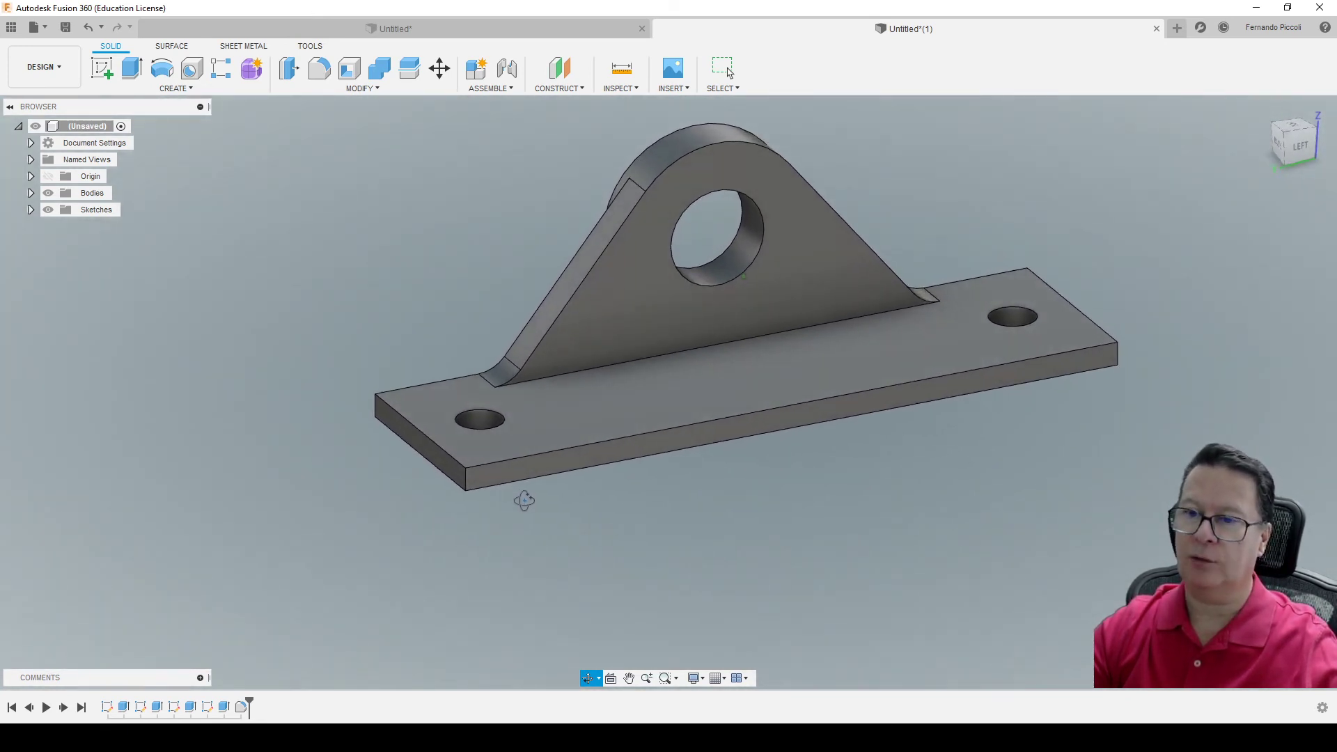
- Start a sketch on the plate's front face with a 28 mm vertical line from the base-edge midpoint
left_click(824, 411)
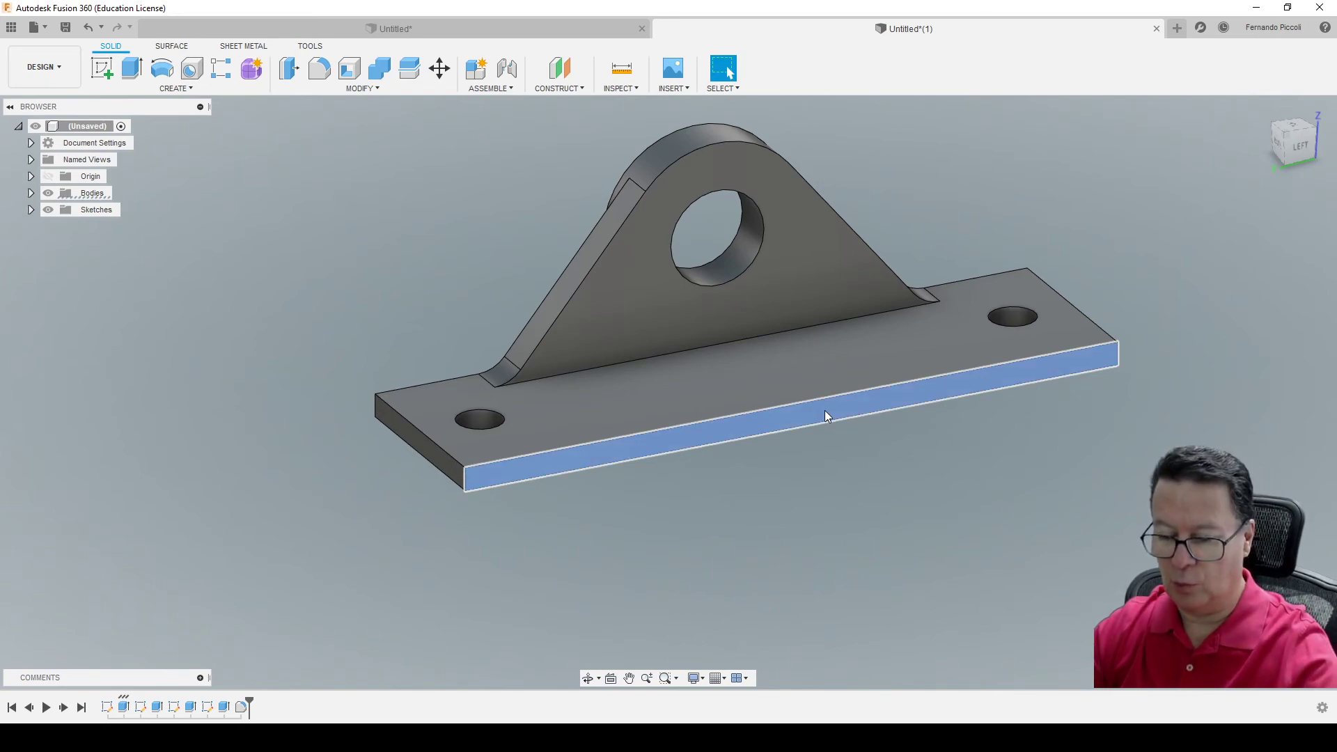
key("s")
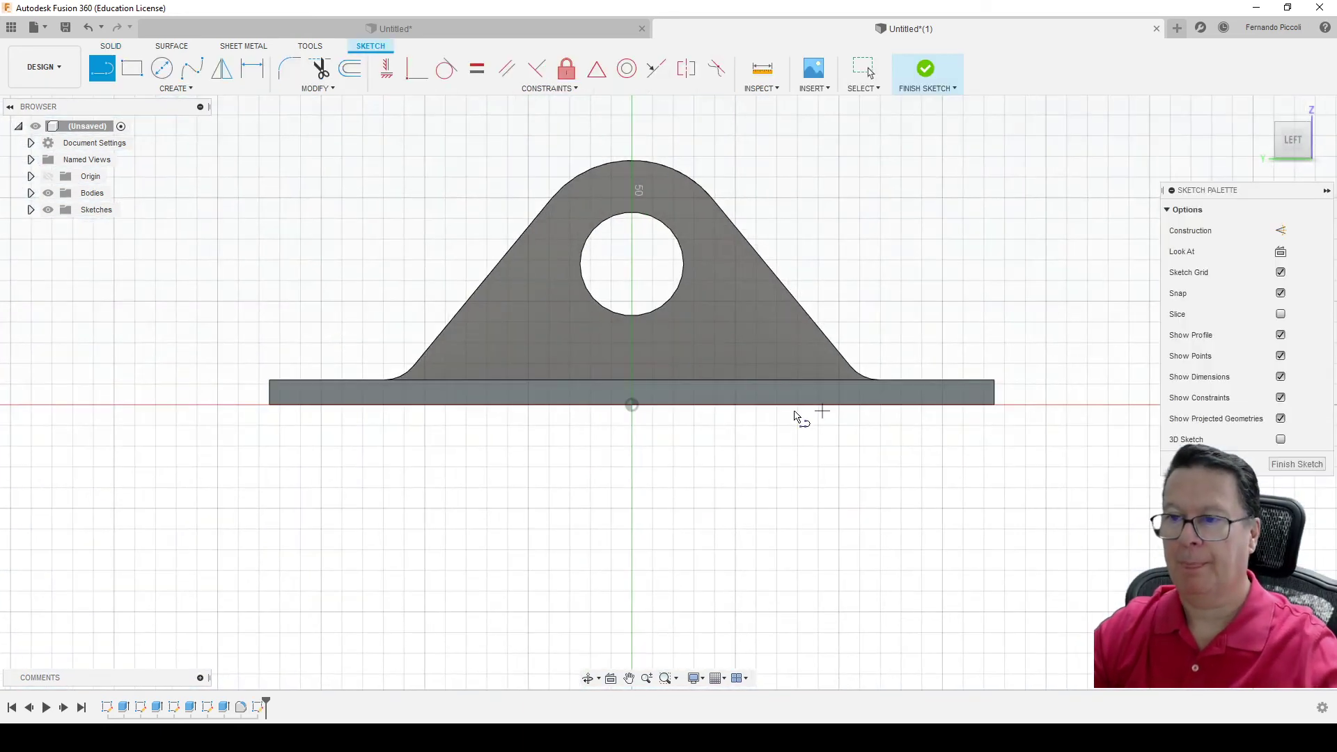
left_click(632, 405)
type("28")
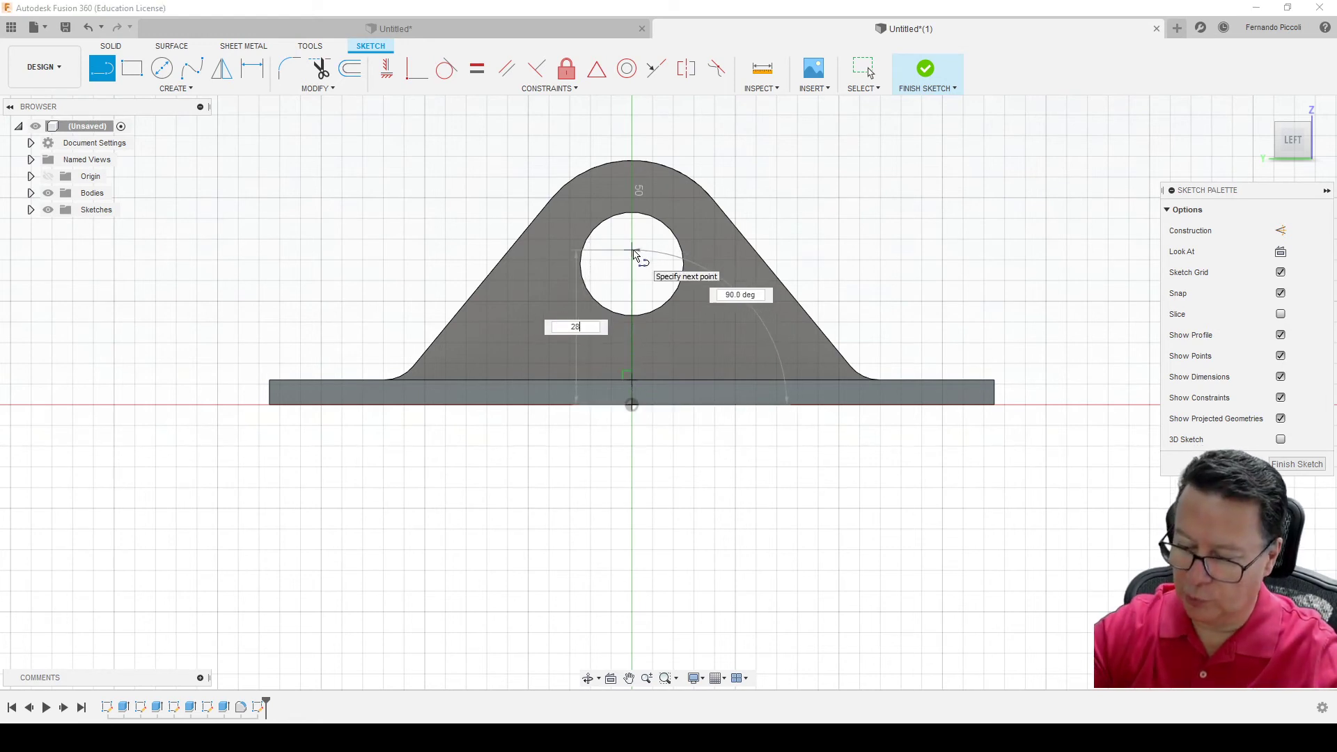
key("Return")
key("Escape")
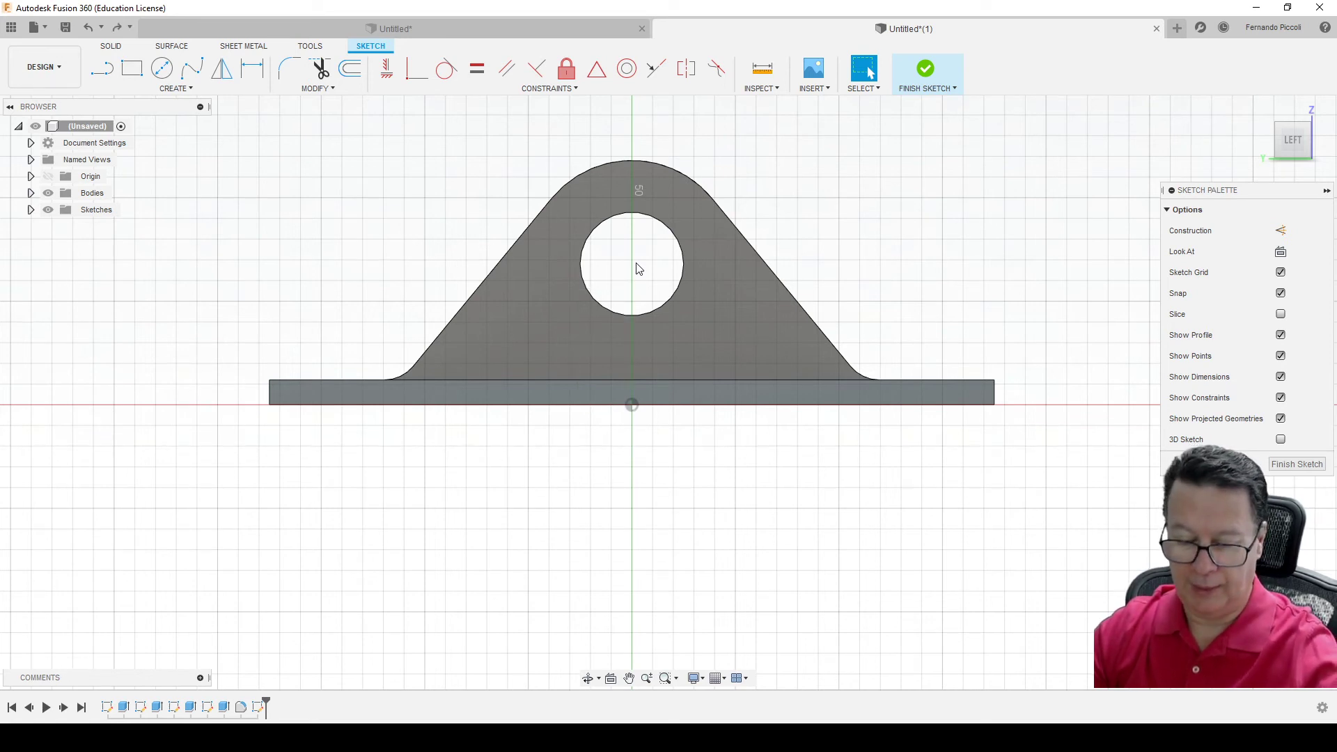
key("l")
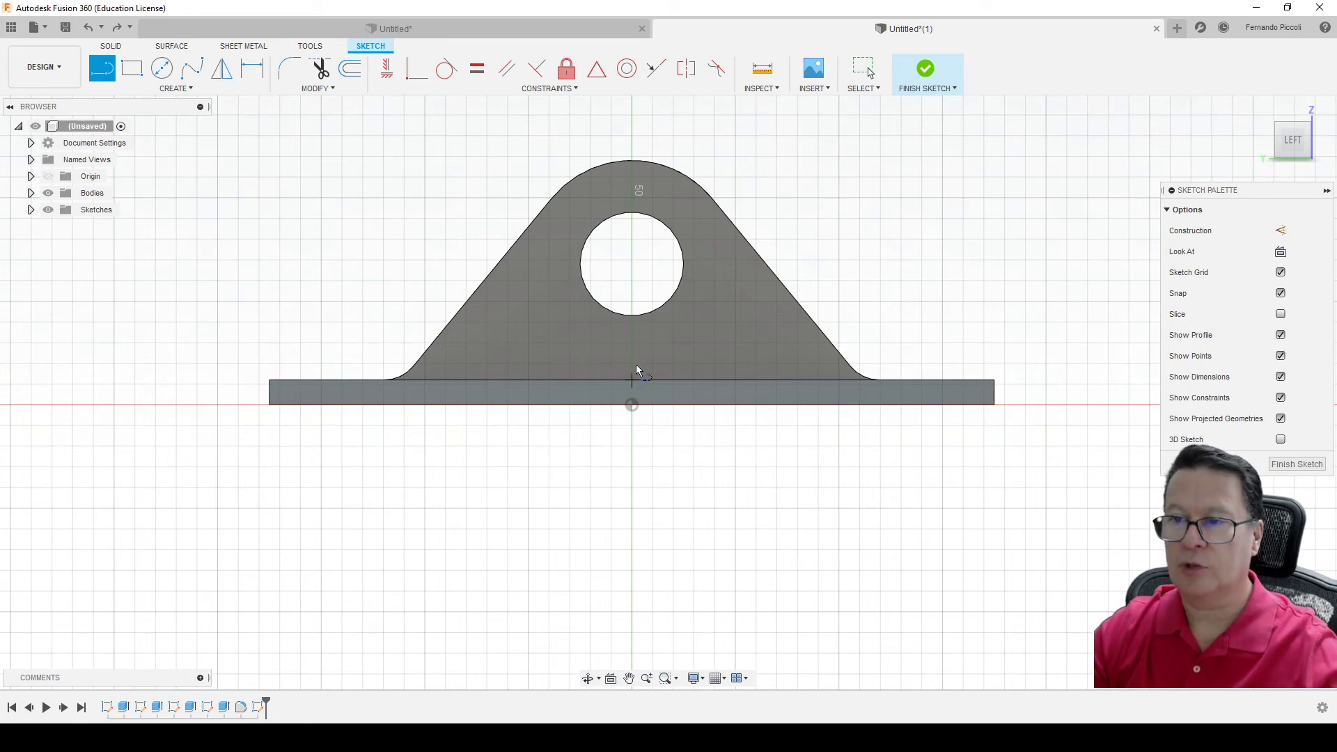
left_click(631, 378)
type("8")
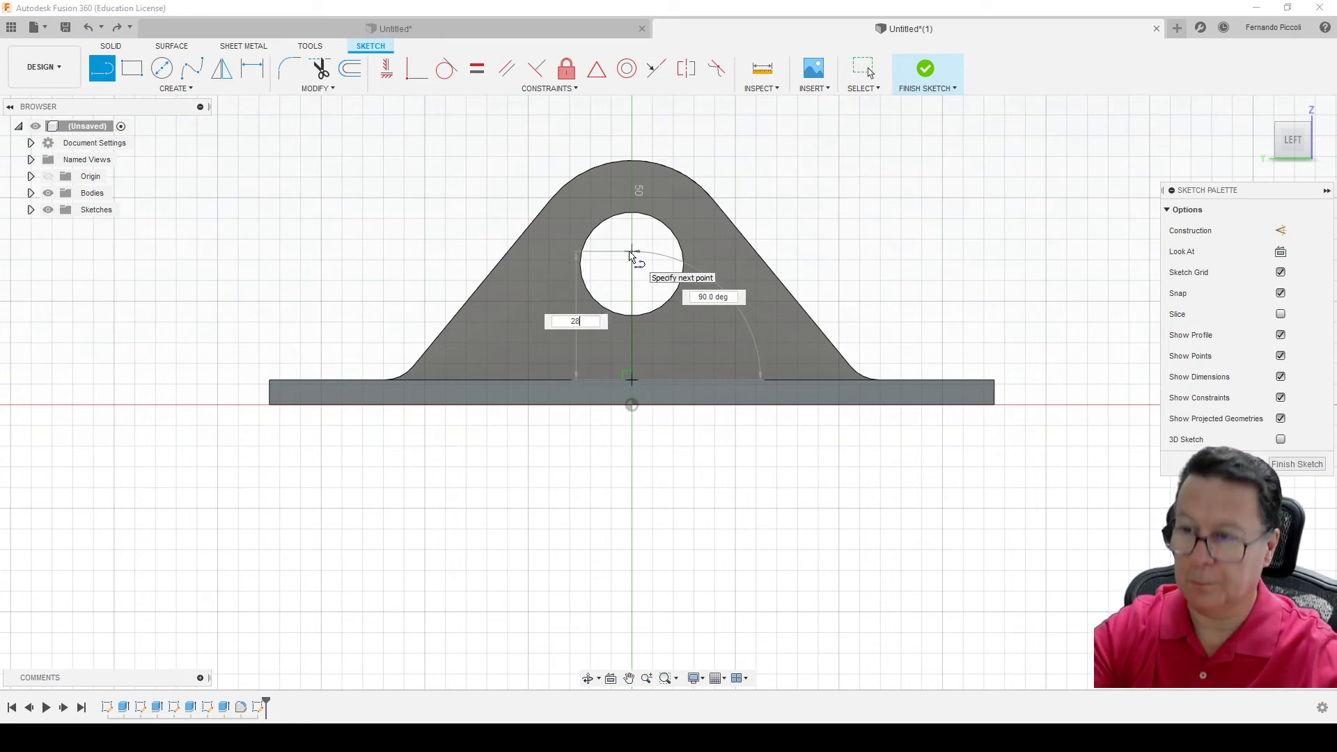
key("Return")
key("Escape")
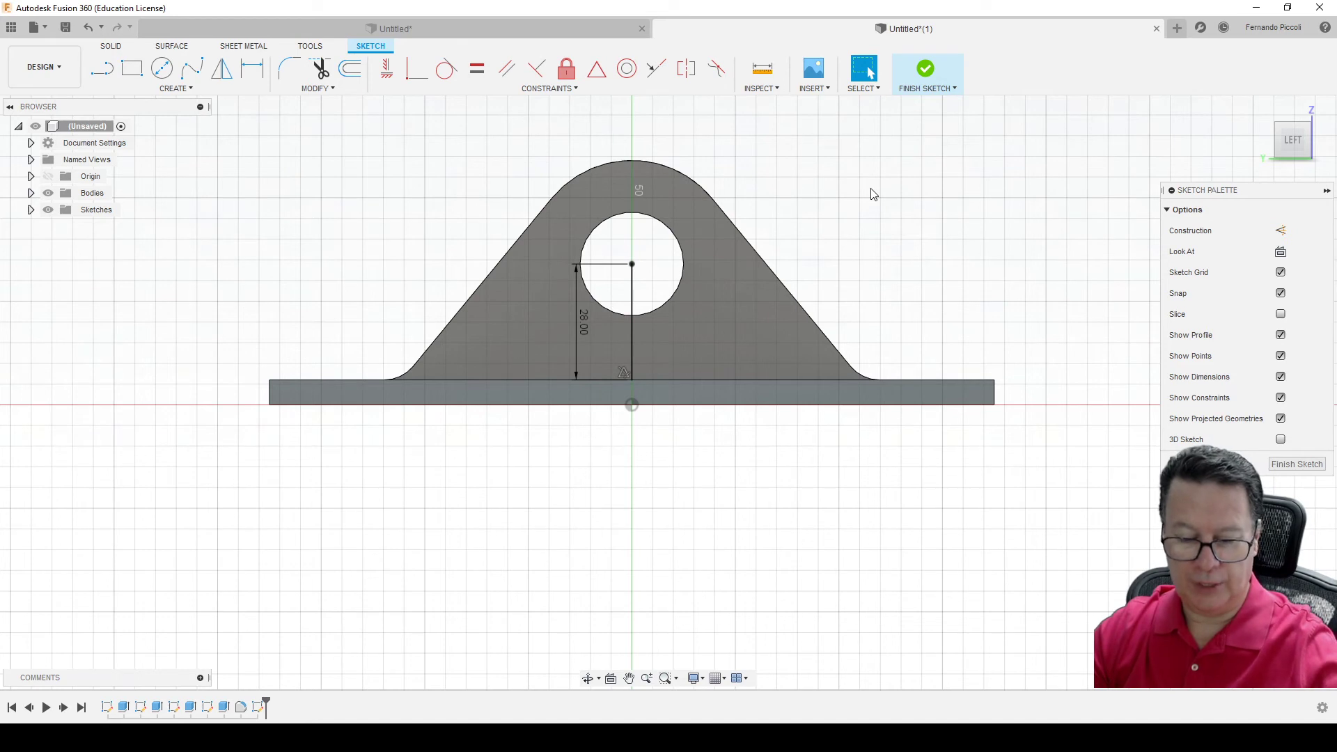
- Draw concentric Ø50 and Ø25 circles at the vertical line's top end
key("c")
left_click(632, 264)
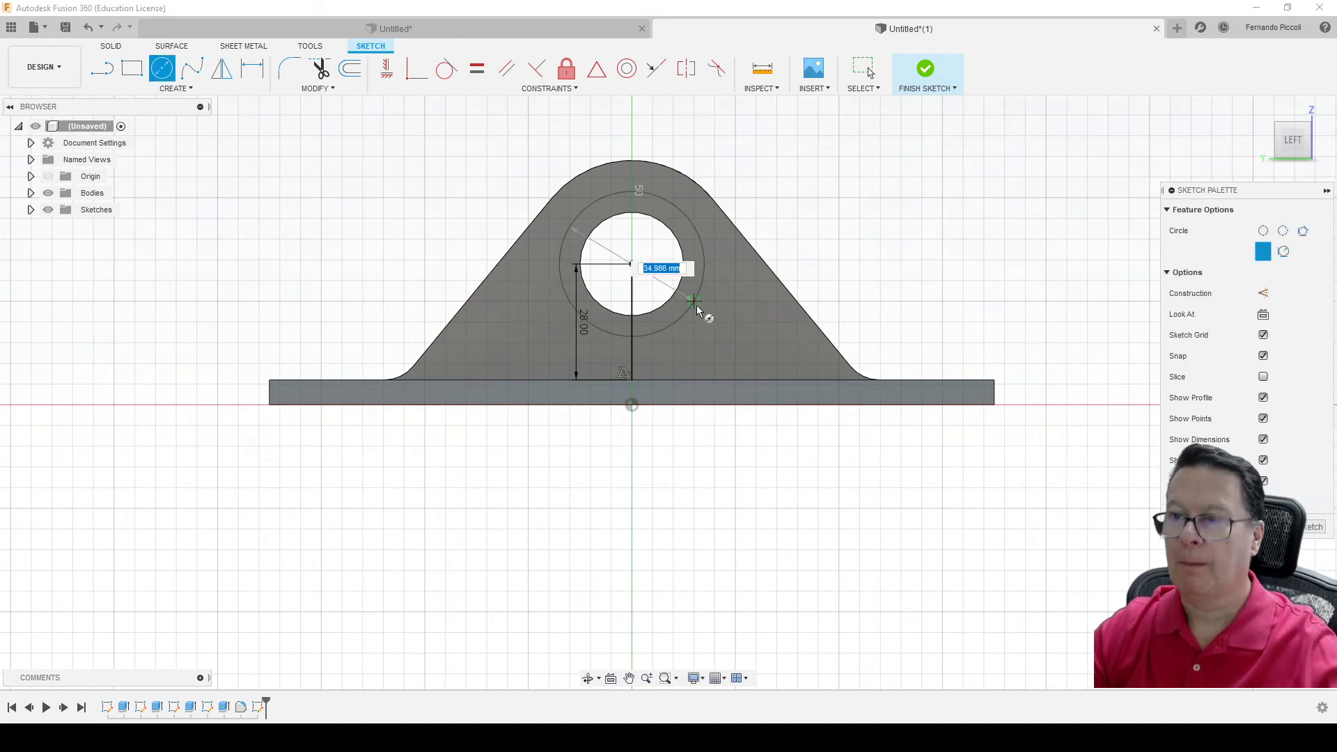
type("50")
key("Return")
key("Escape")
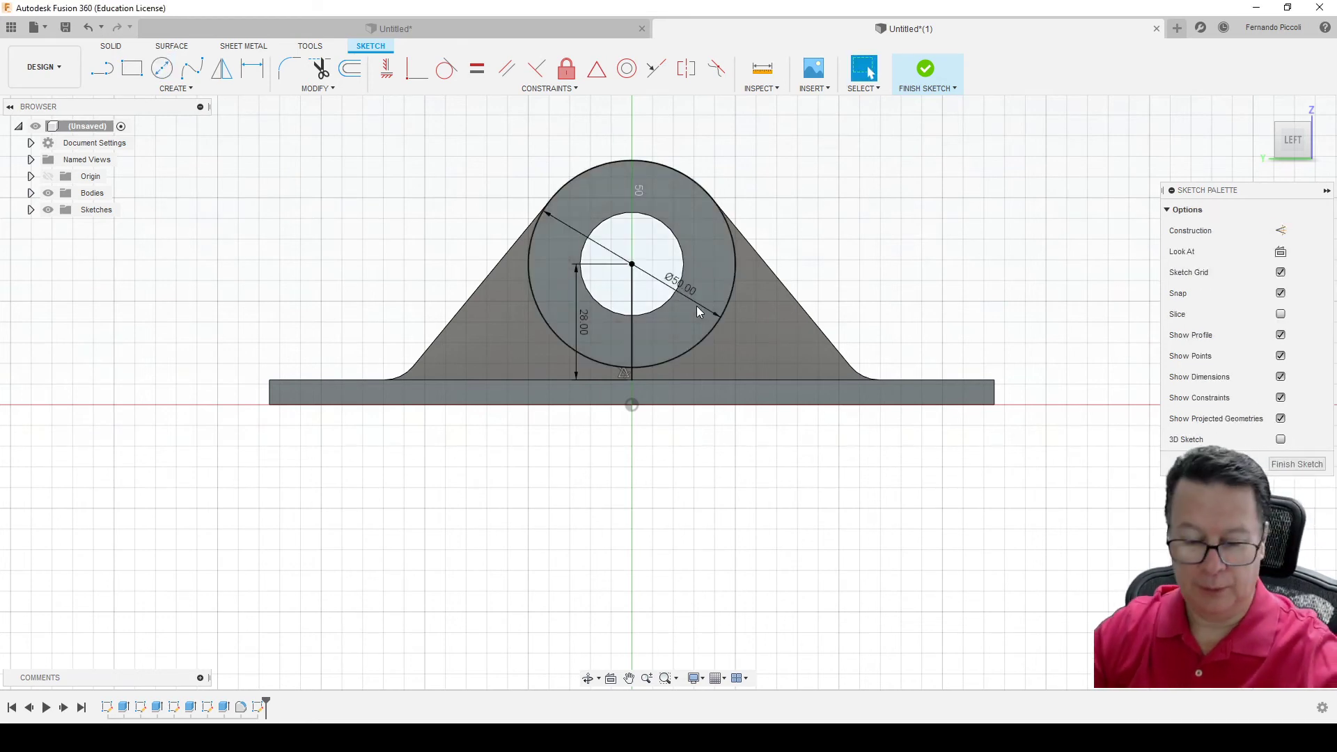
key("c")
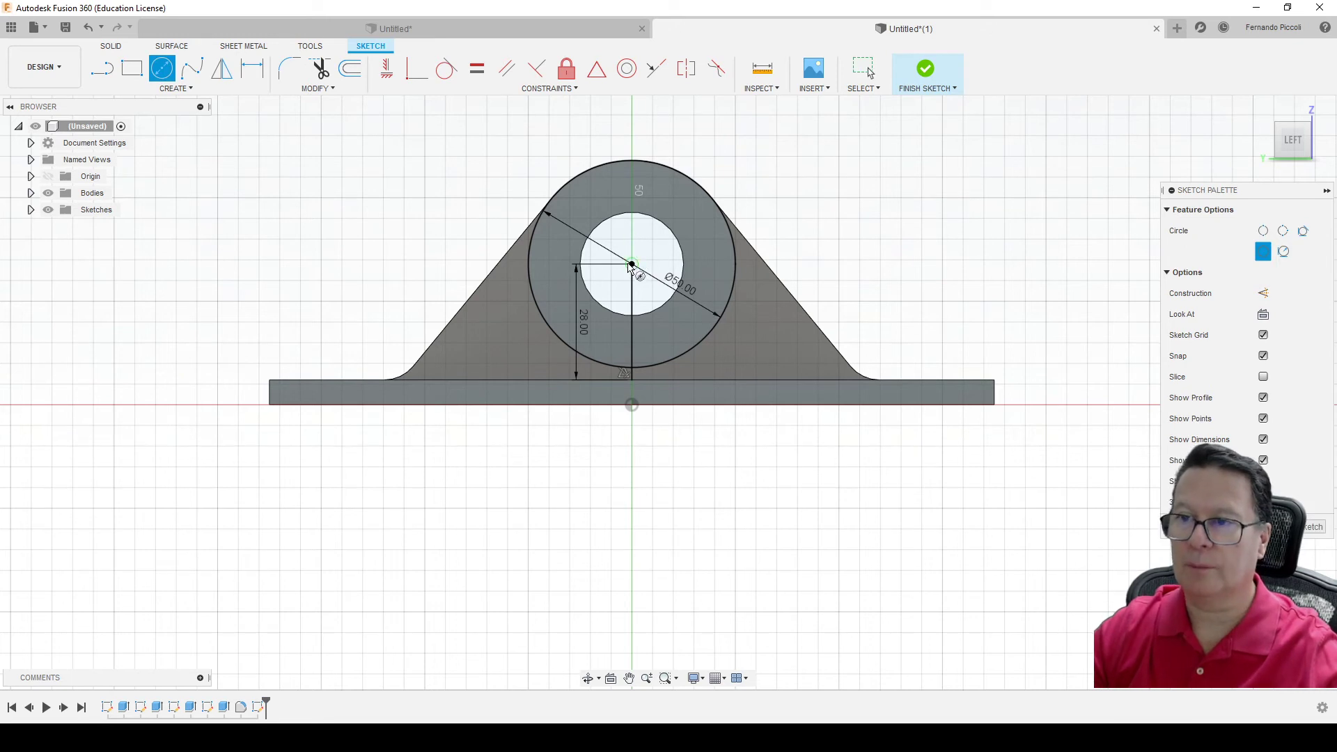
left_click(631, 265)
key("Return")
key("Escape")
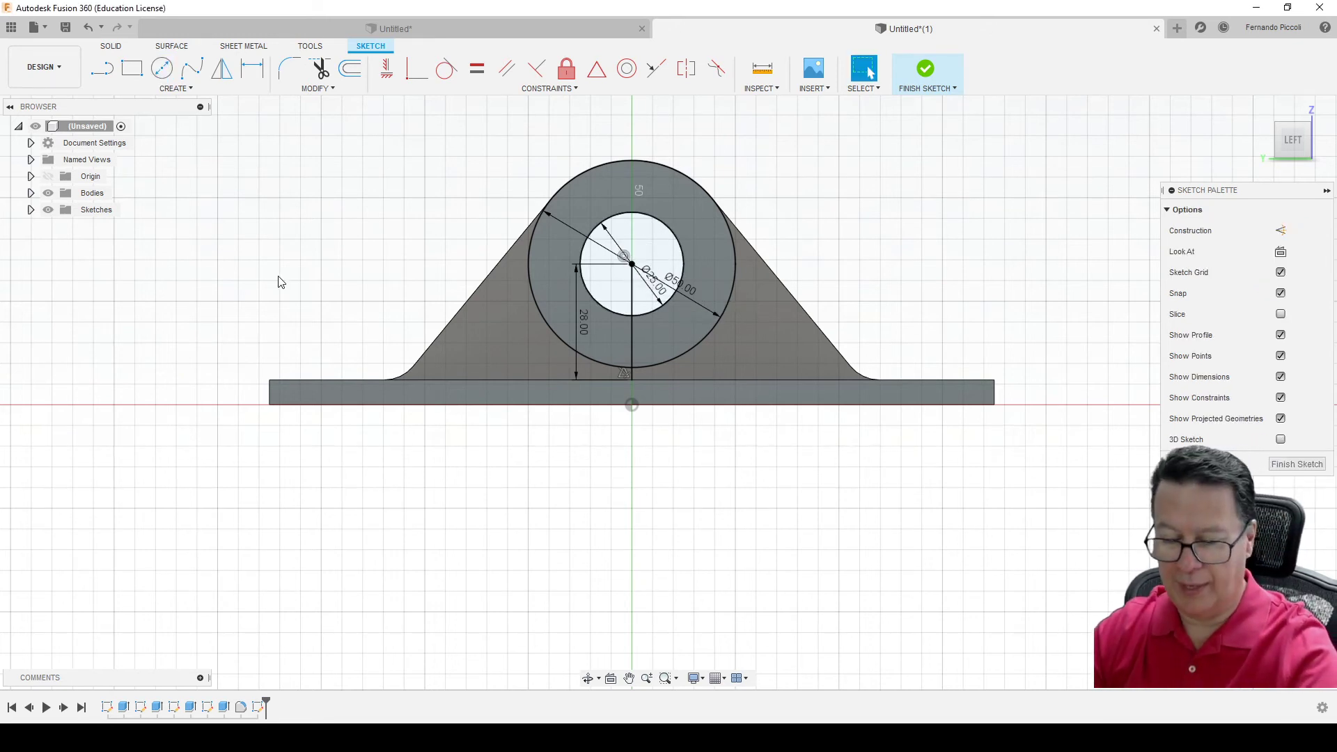
- Draw a 32 mm base line and a sloped line from the circle down to it
key("l")
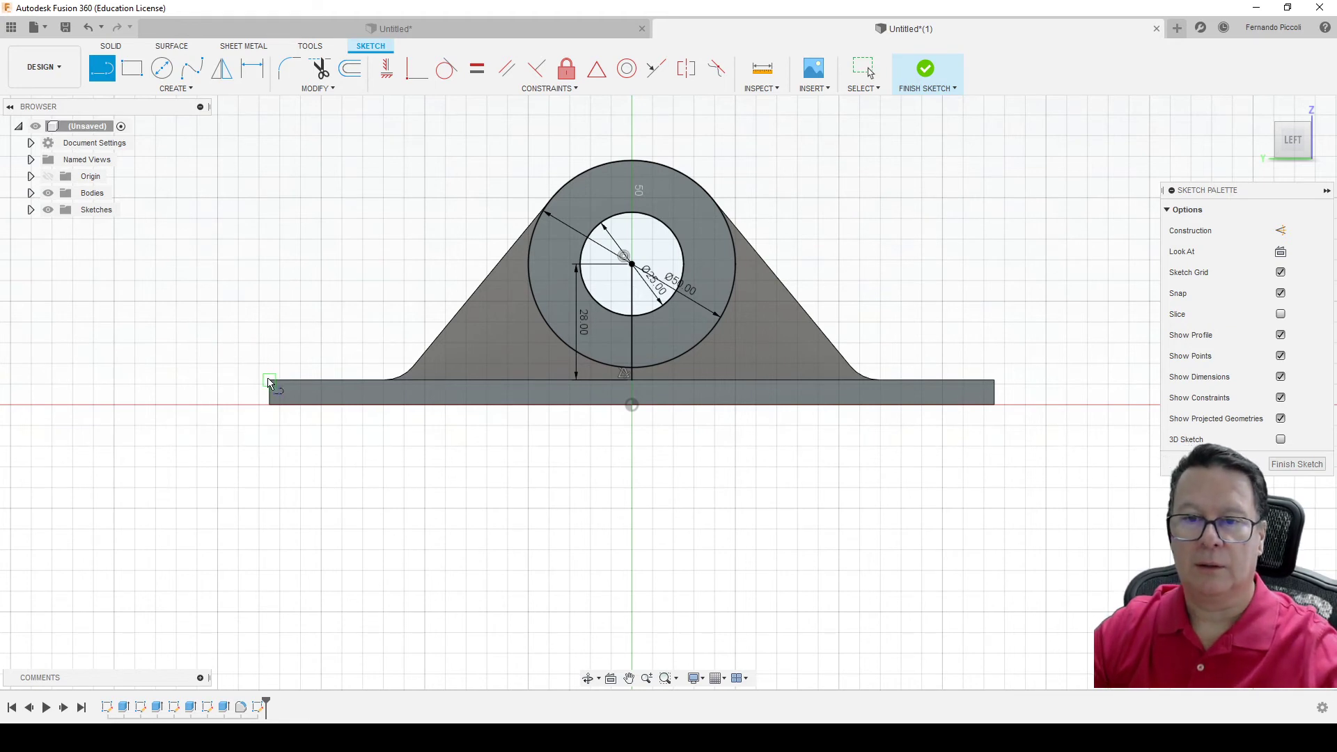
left_click(269, 381)
type("32")
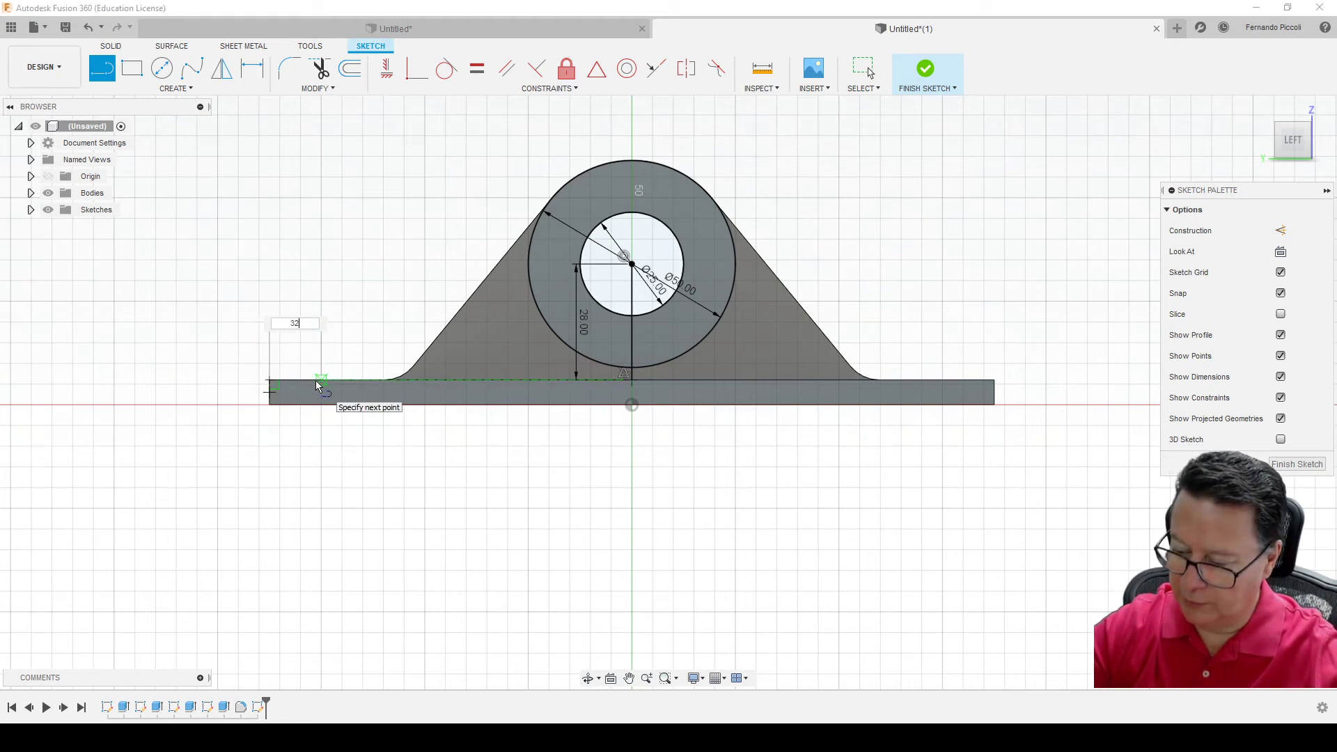
key("Return")
key("Escape")
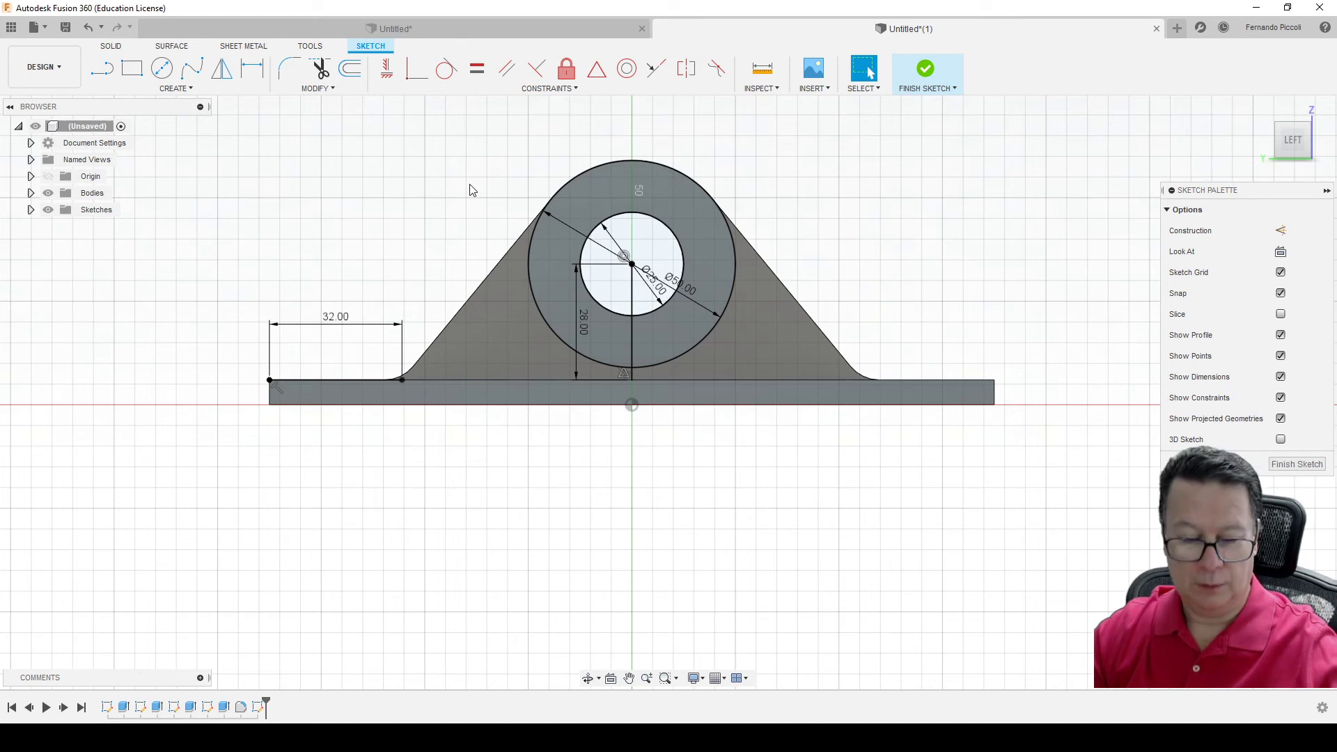
key("l")
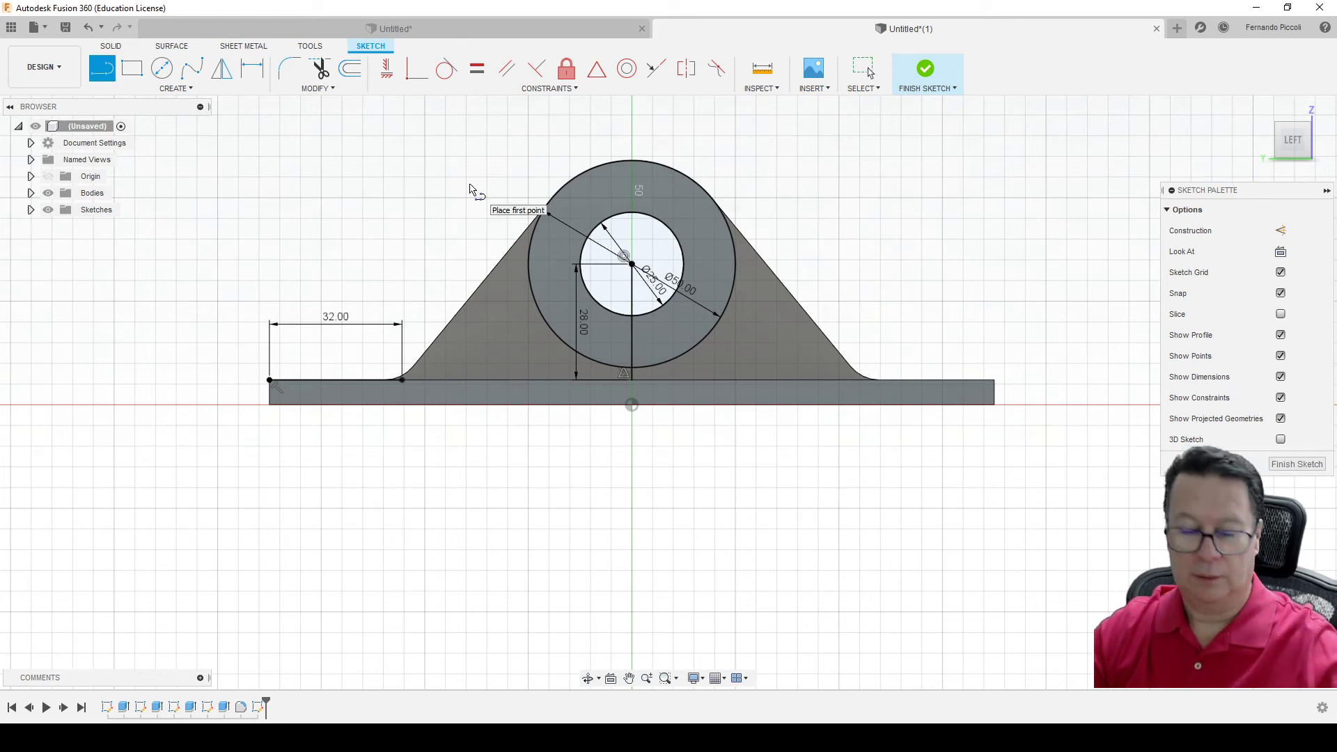
left_click(612, 162)
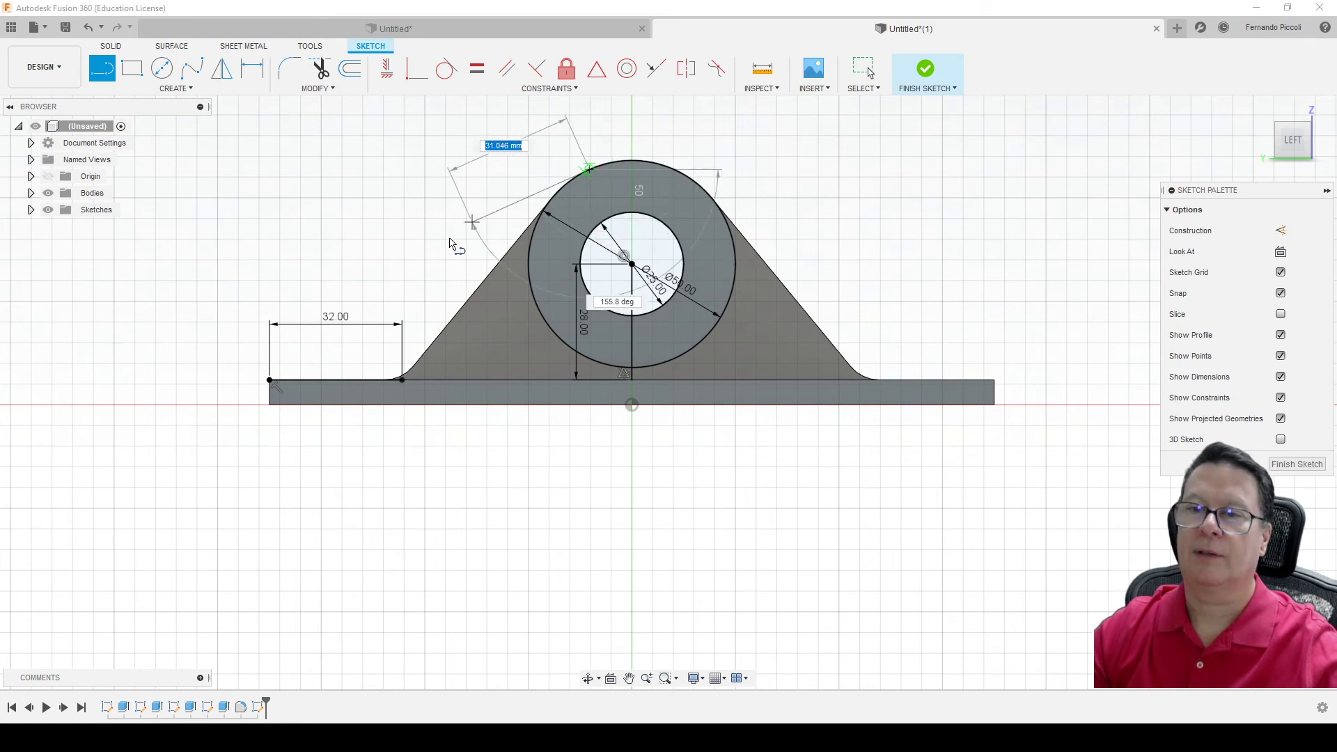
left_click(403, 381)
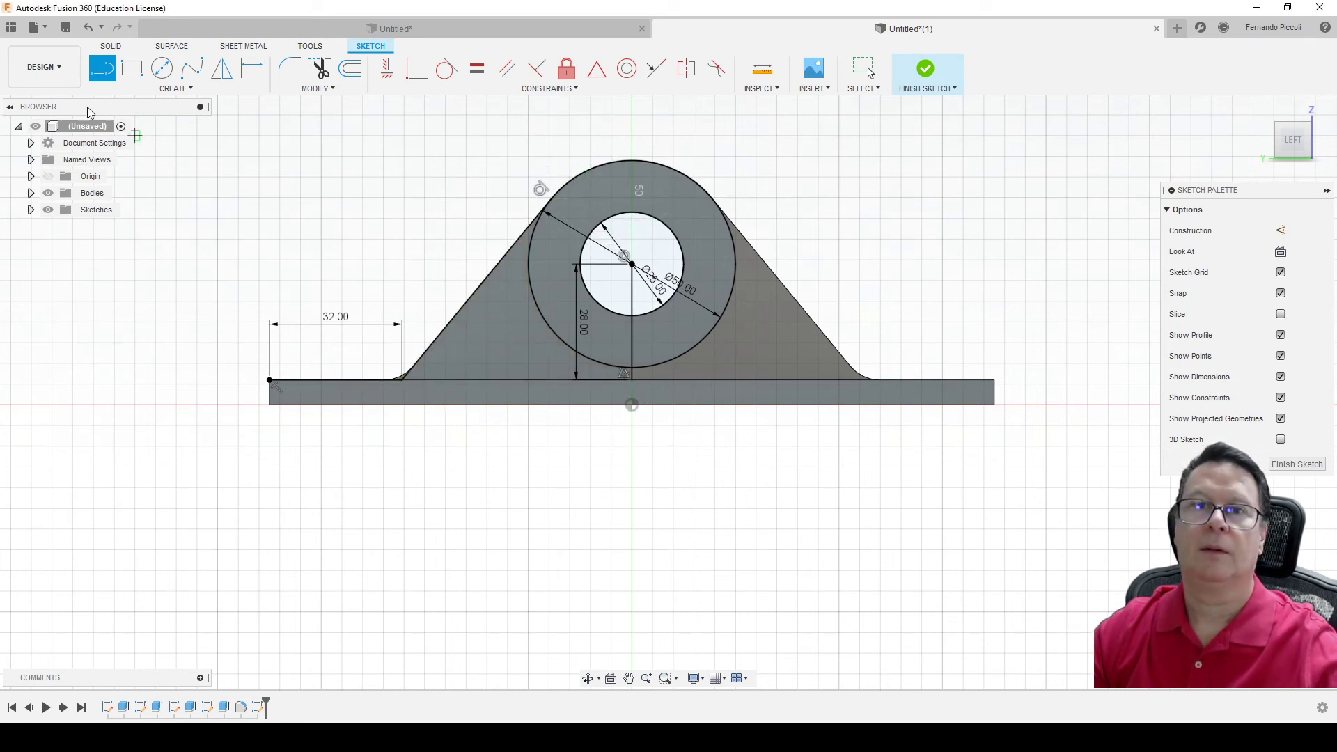
key("Escape")
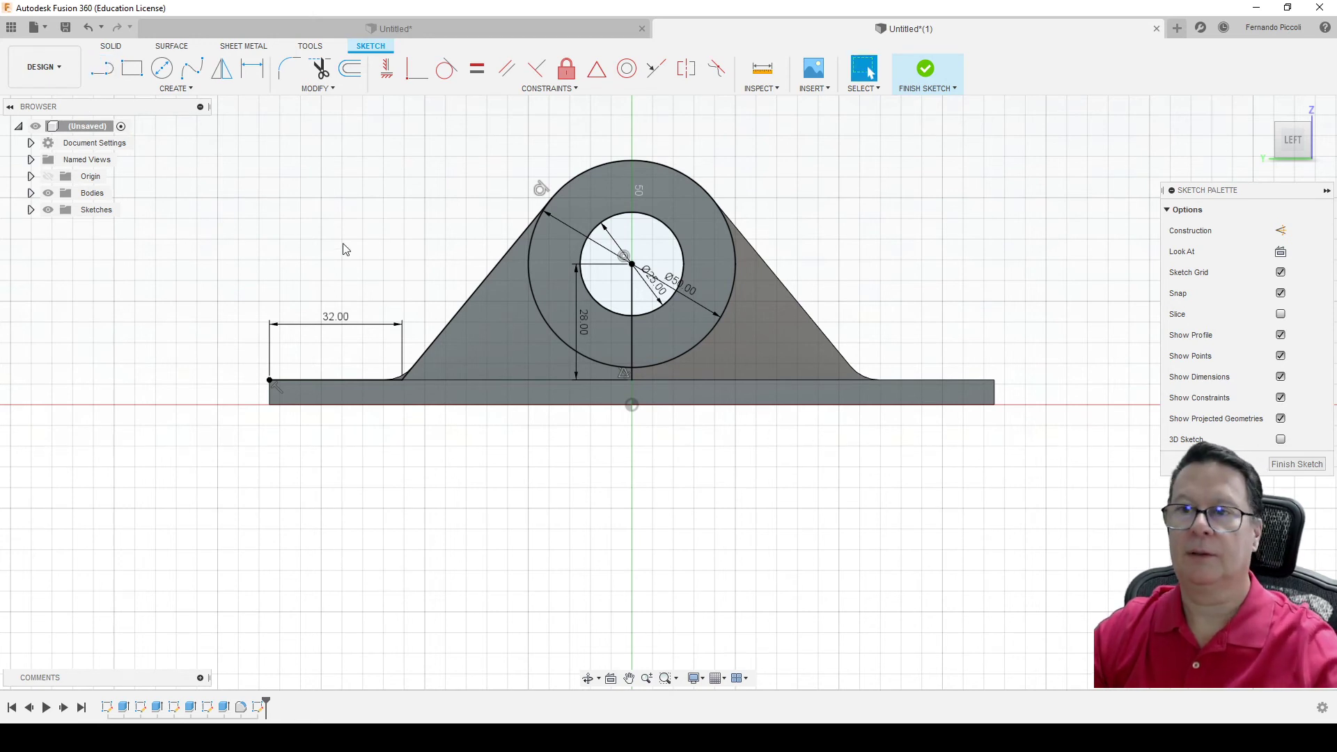
- Mirror the sloped line to the right side and finish the sketch
left_click(467, 310)
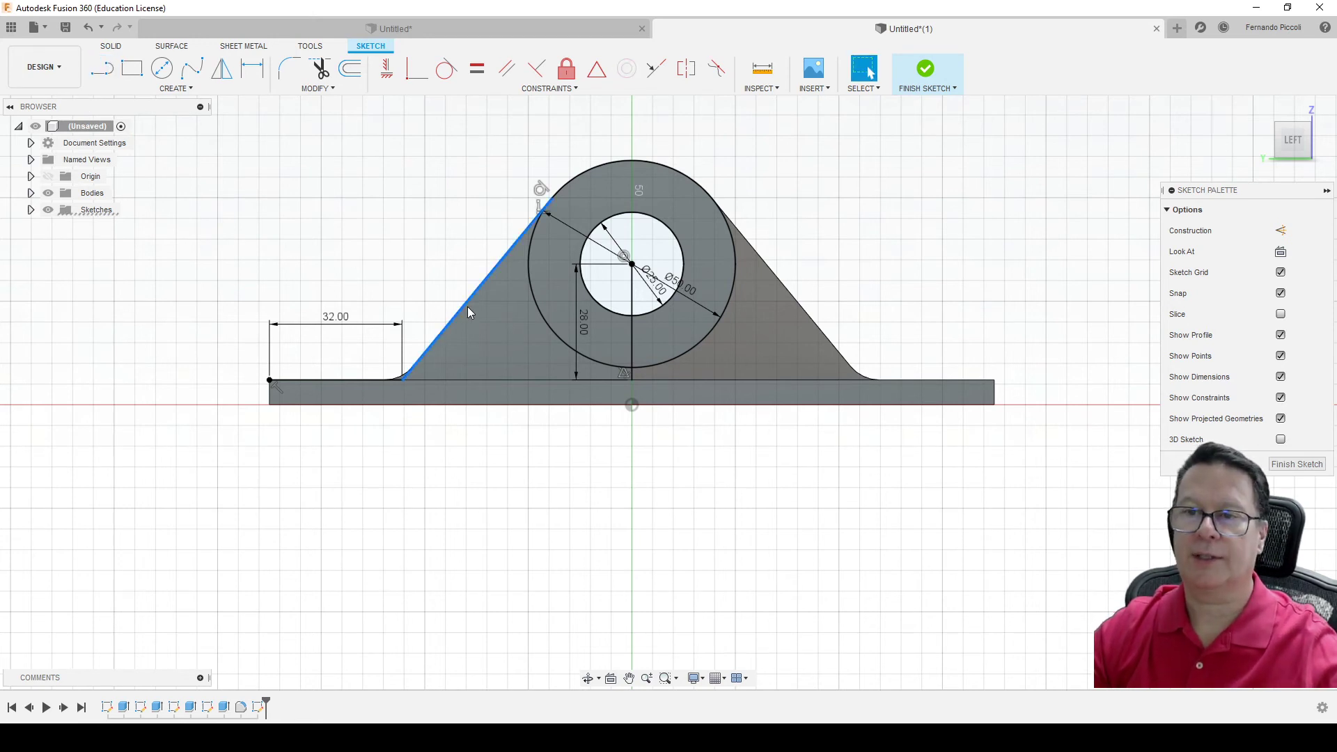
left_click(177, 89)
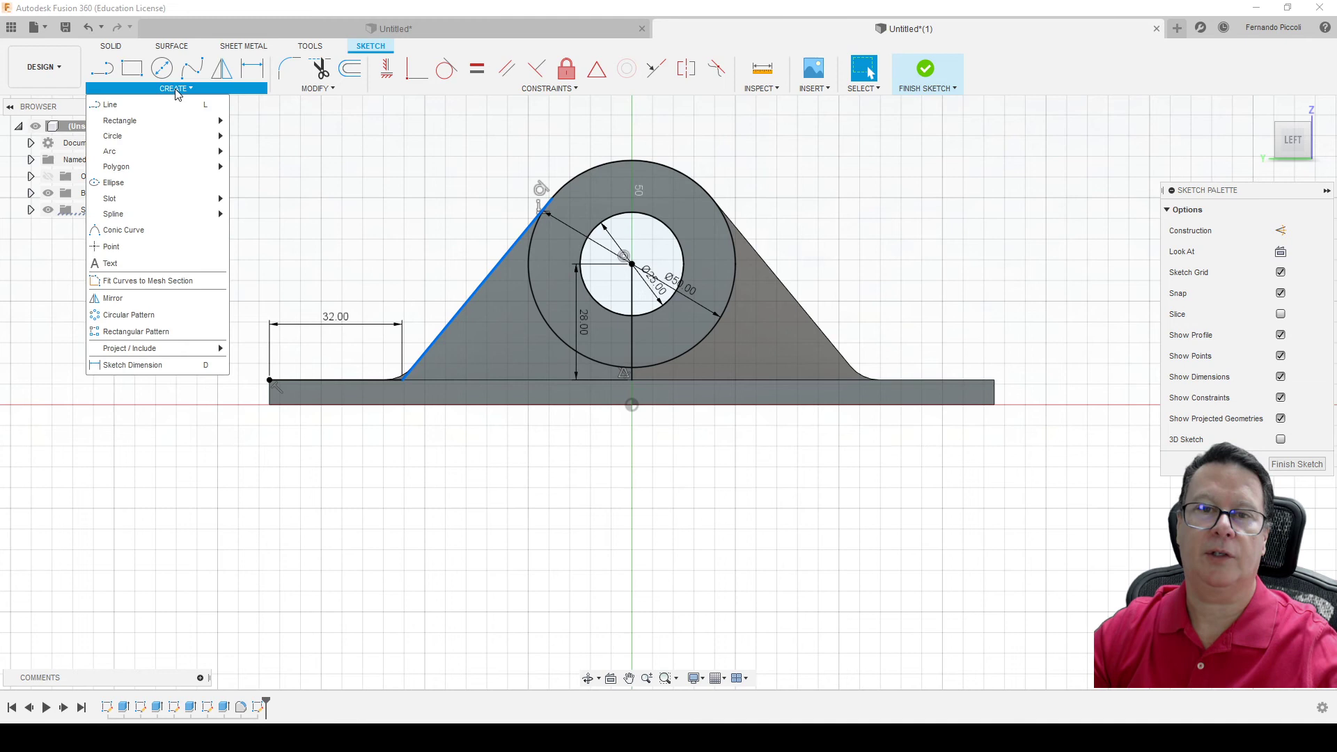
left_click(140, 295)
left_click(1059, 231)
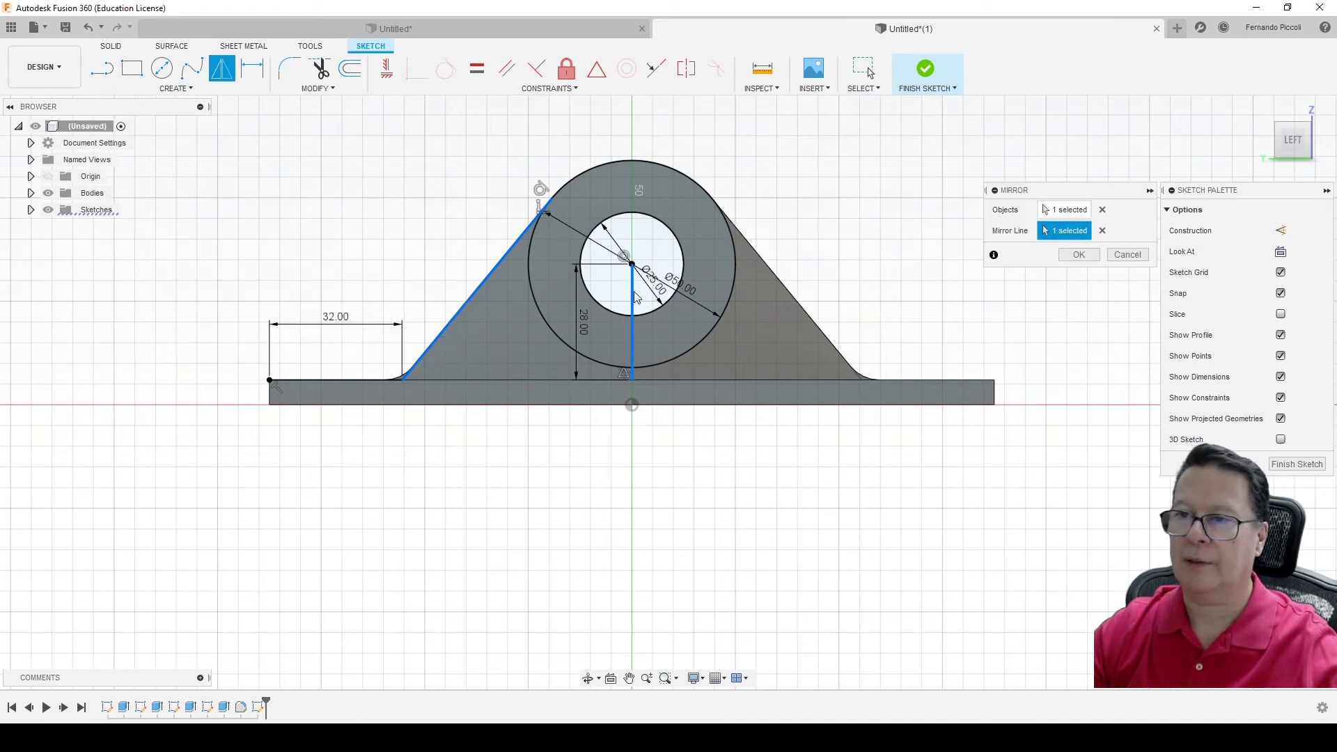
left_click(1078, 255)
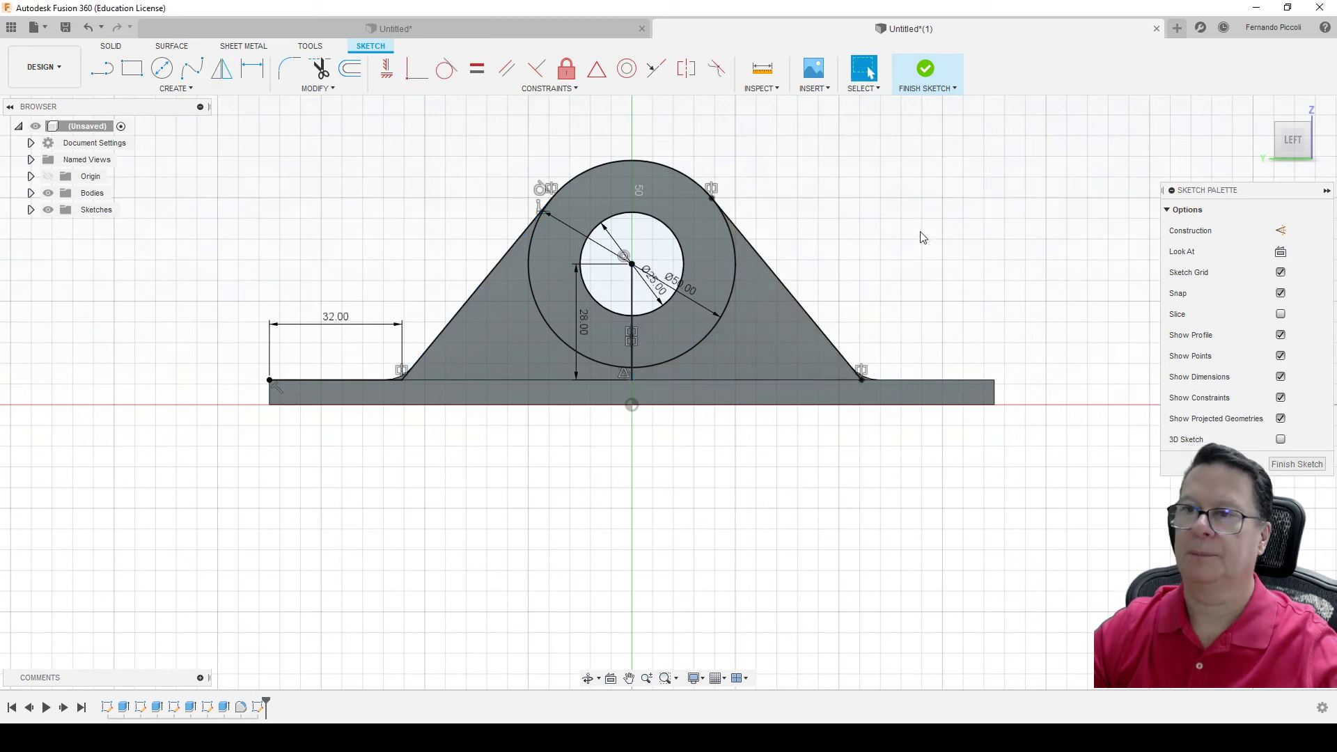
left_click(926, 72)
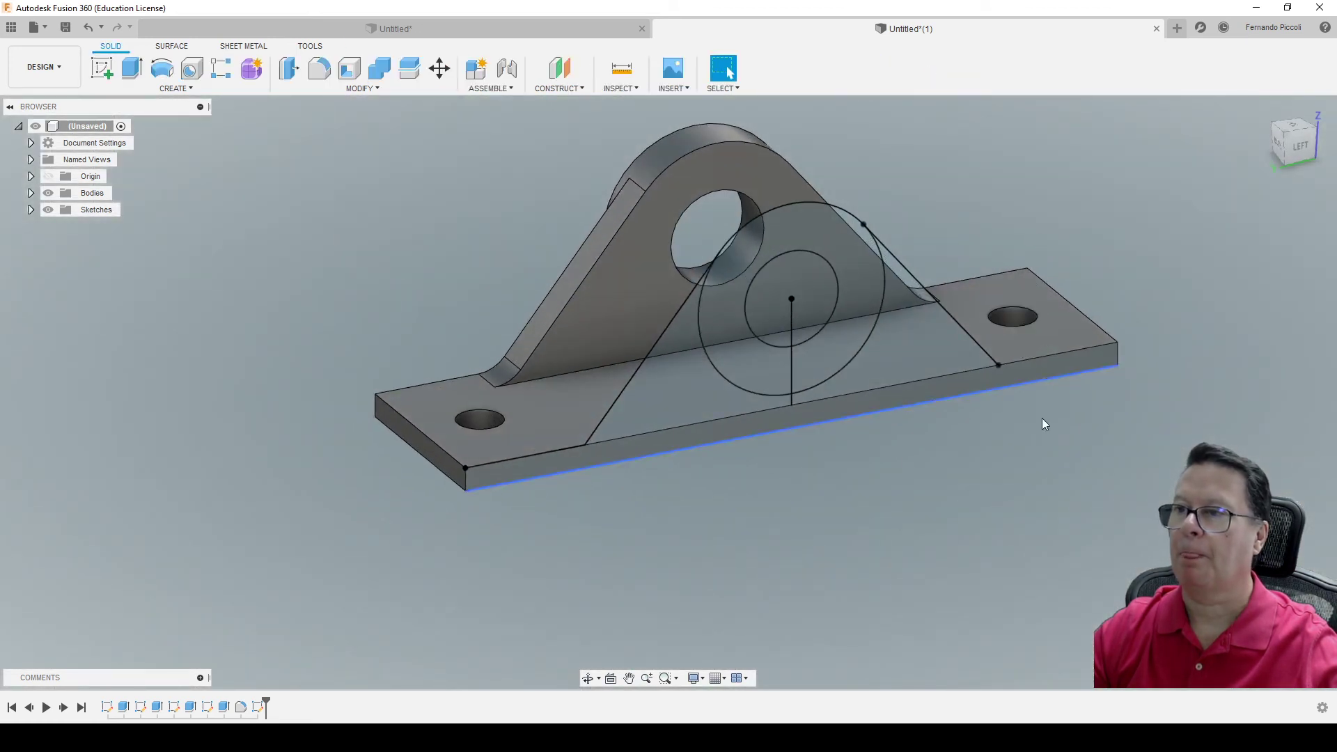
- Extrude both triangle profiles and the ring profile 10 mm, joined to the plate
left_click(916, 337)
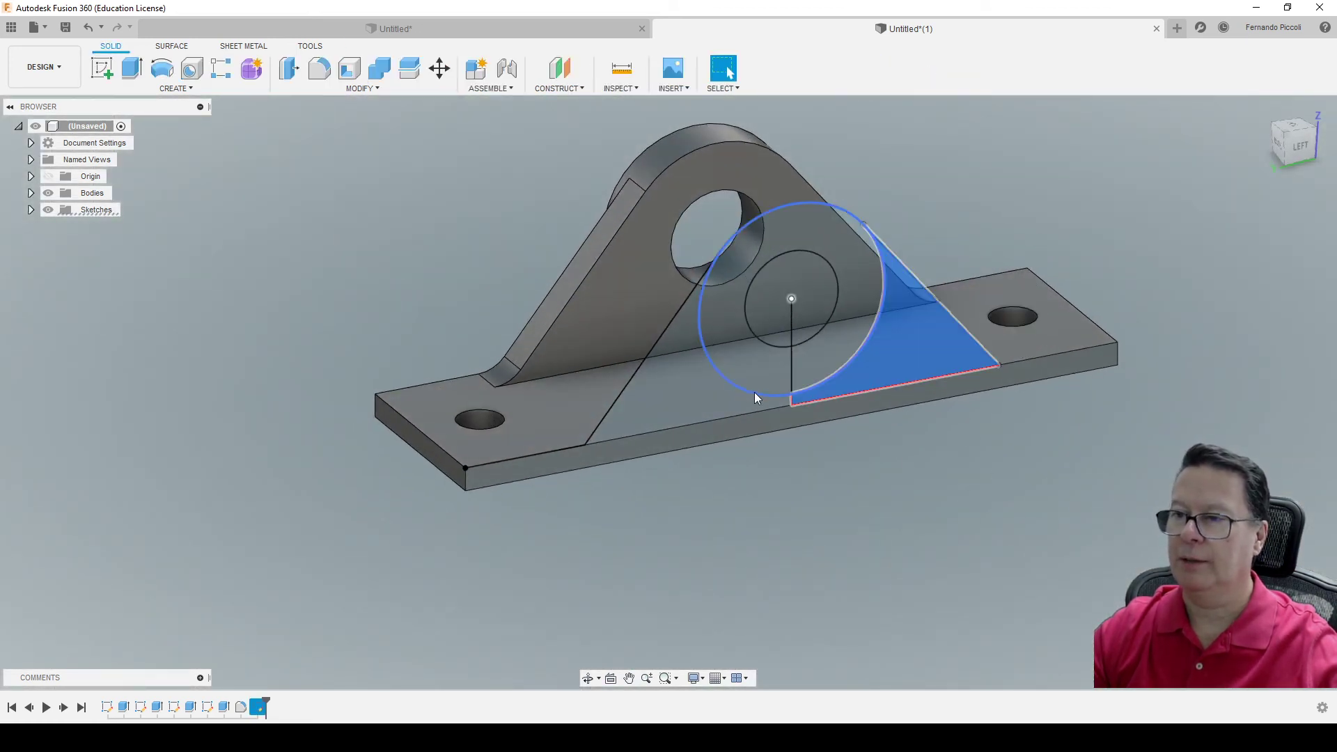
left_click(703, 394)
left_click(735, 355)
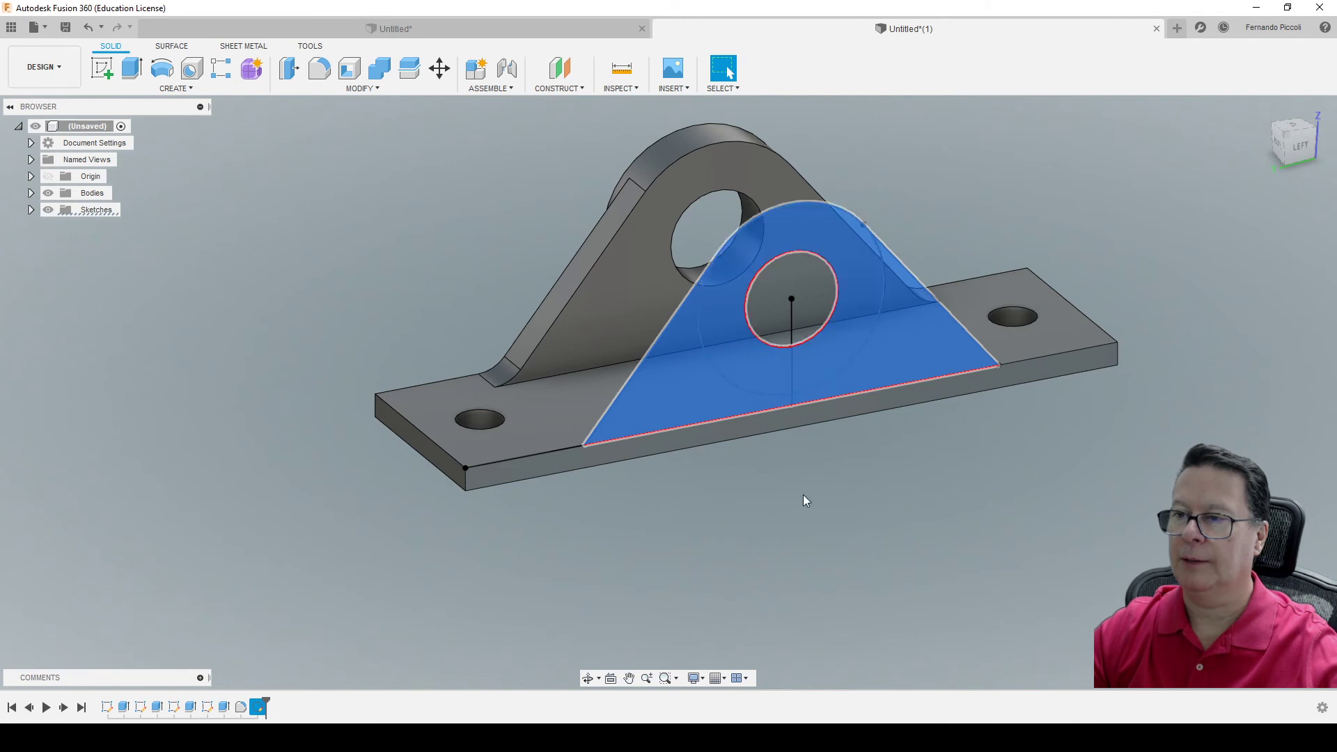
mouse_move(803, 494)
middle_mouse_down()
mouse_move(836, 513)
mouse_move(782, 498)
mouse_move(805, 501)
middle_mouse_up()
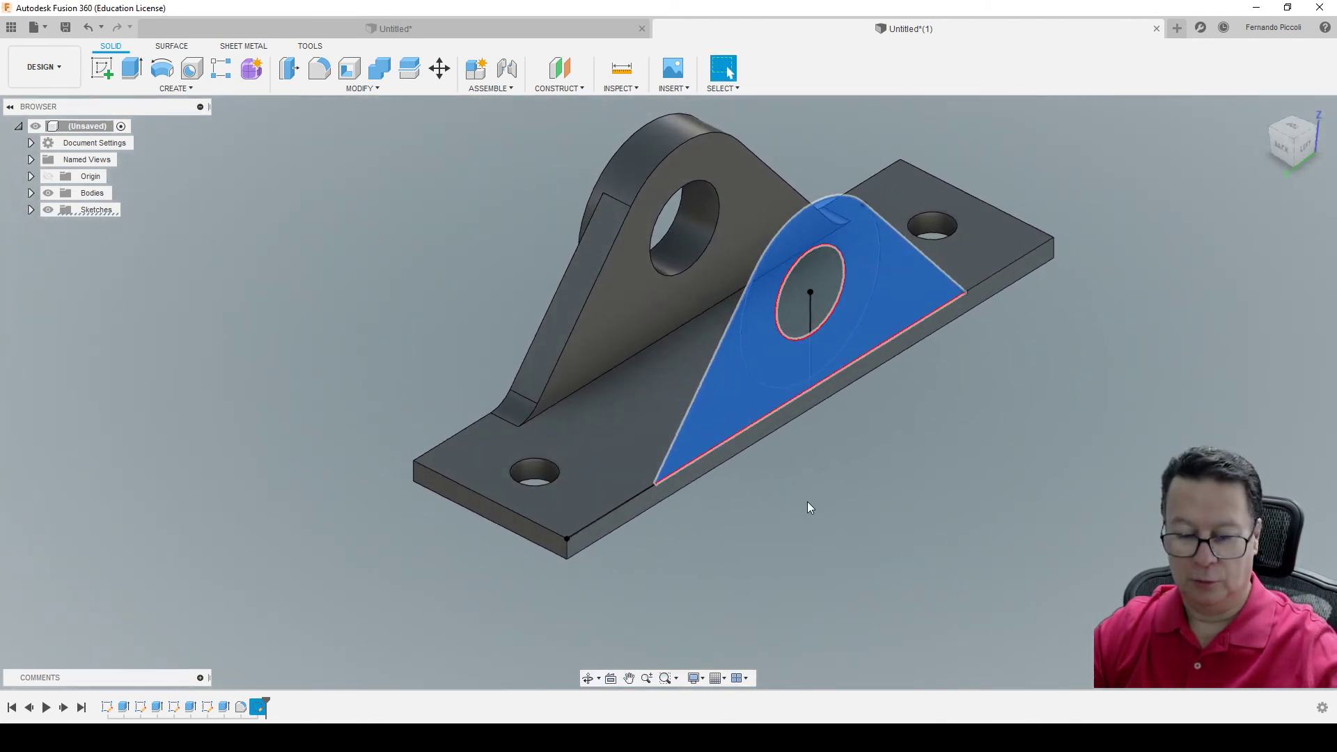
key("e")
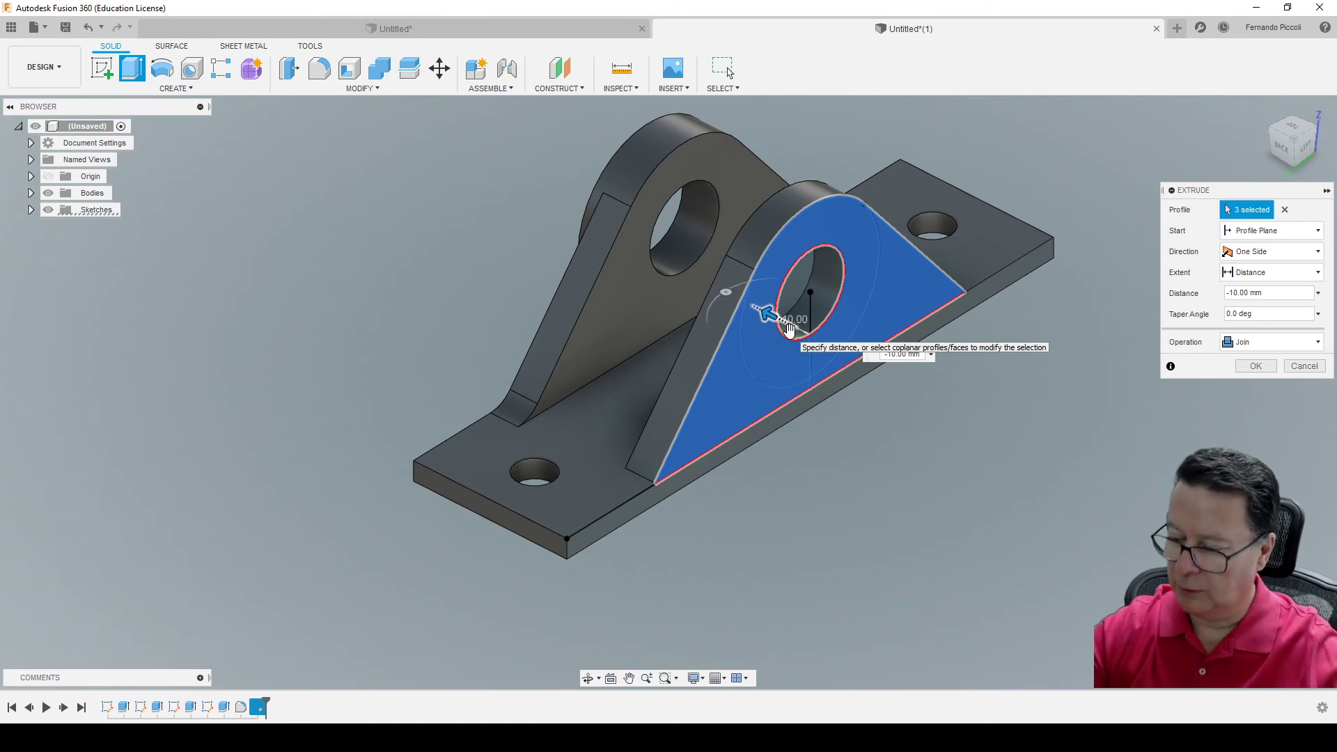
key("Return")
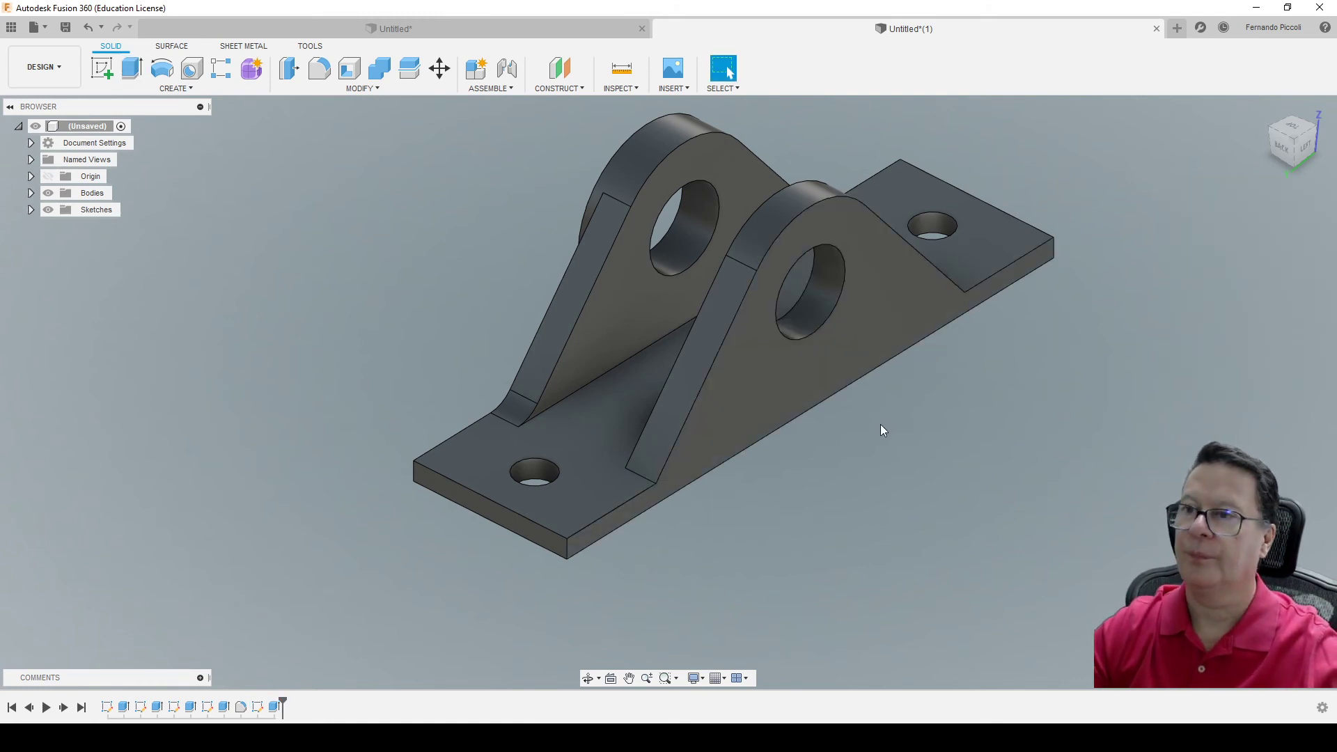
left_click(851, 357)
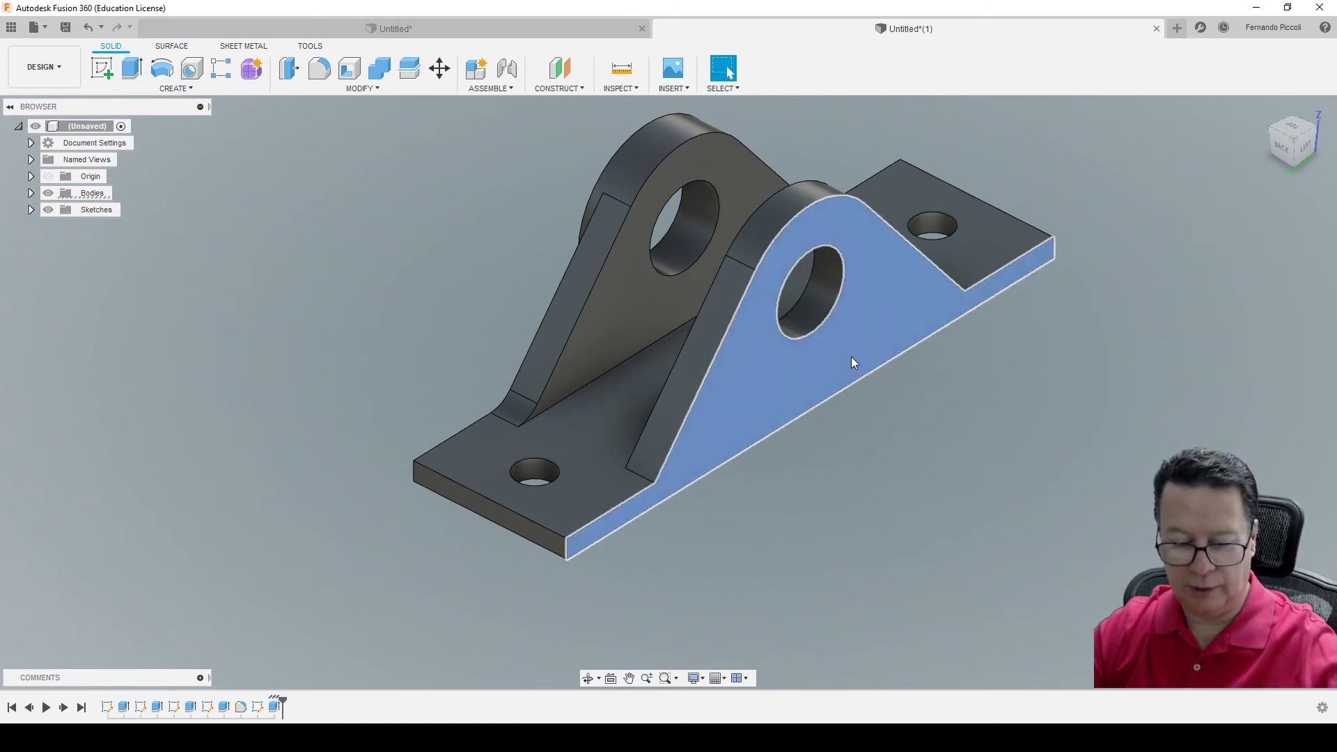
- Sketch a 50 mm circle centred on the second lug's hole
key("c")
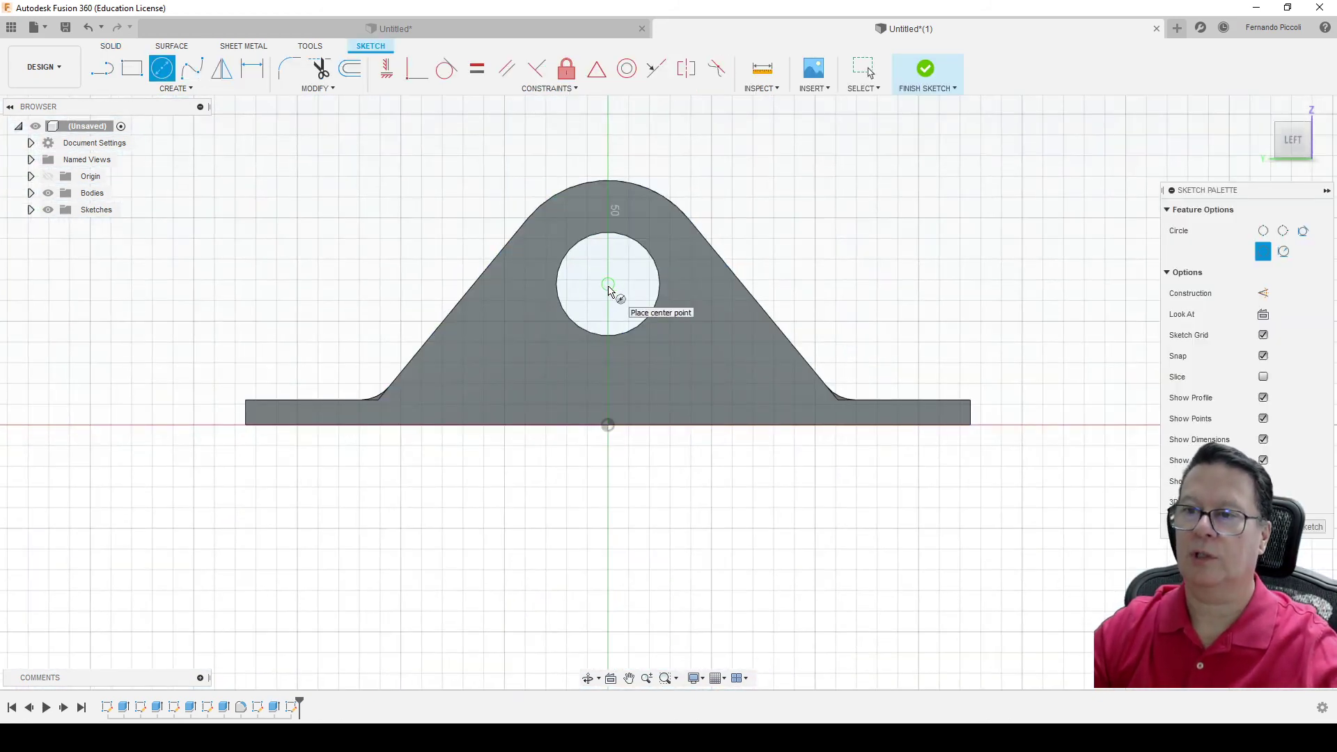
left_click(607, 284)
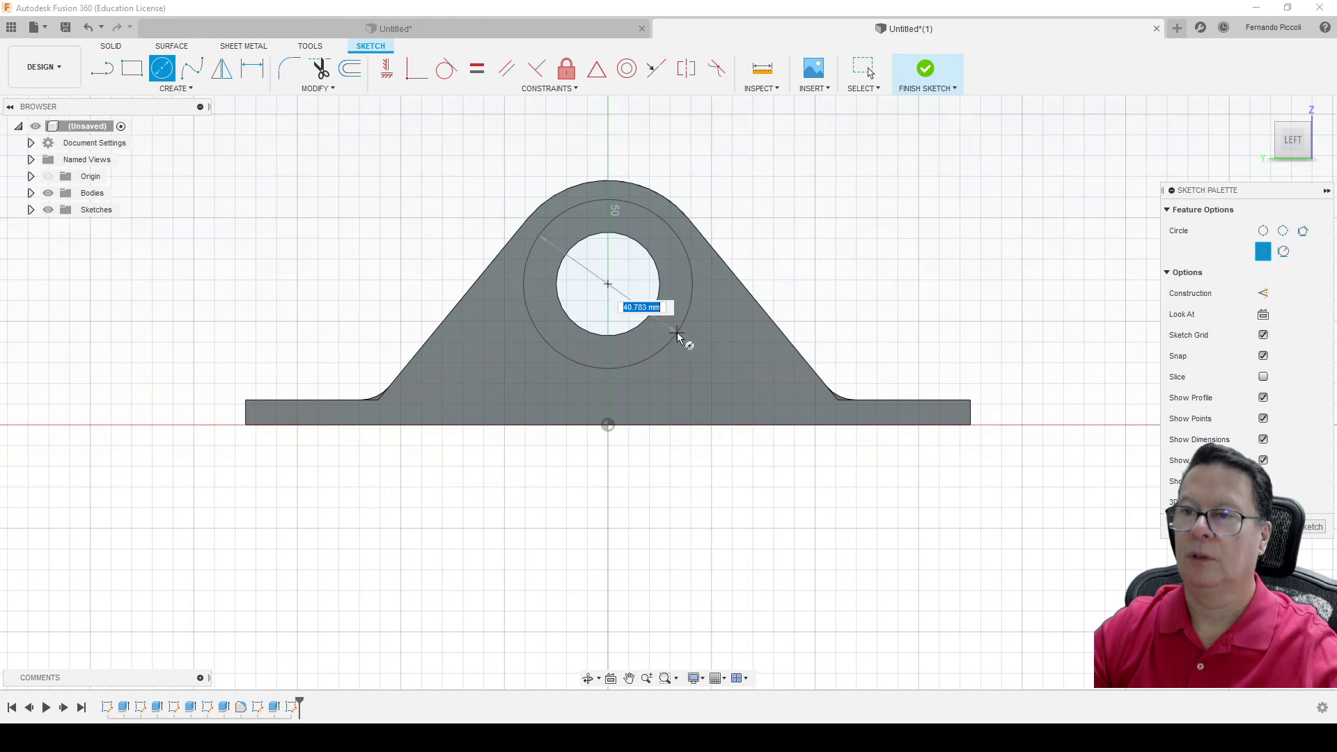
type("50")
key("Return")
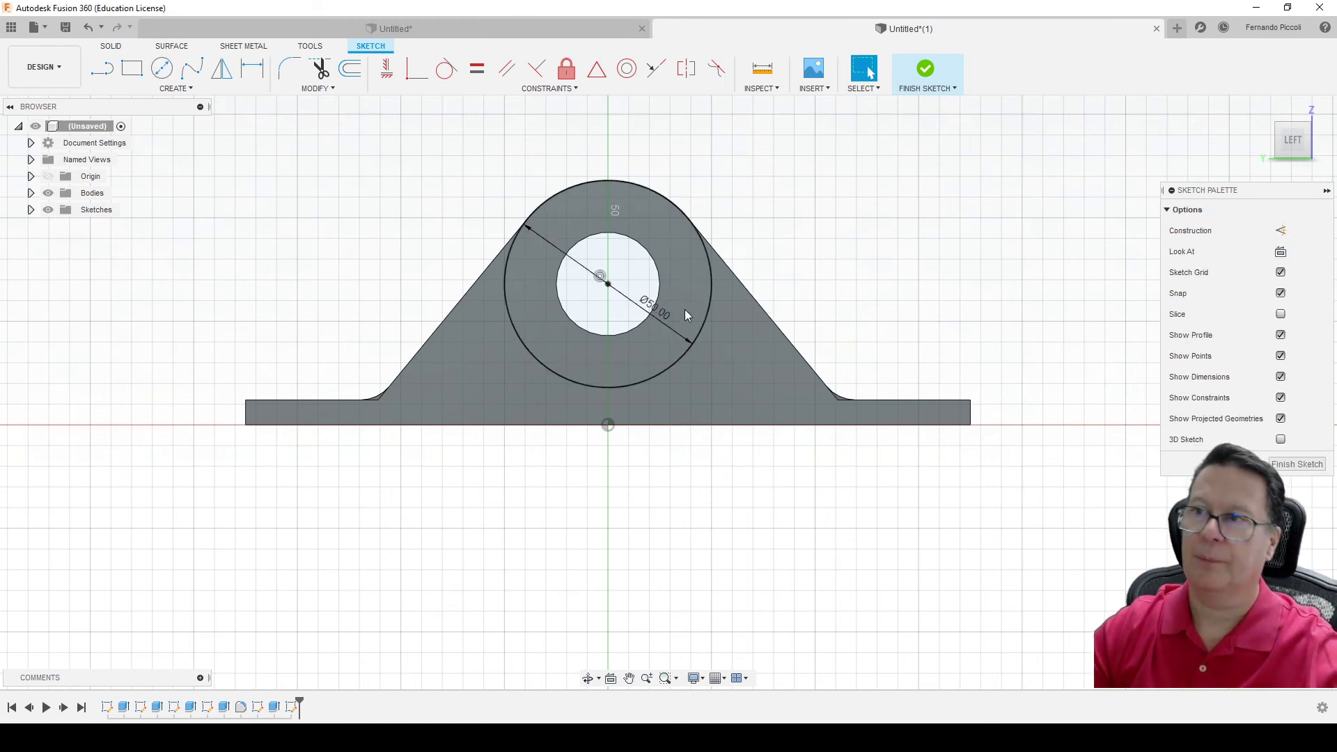
left_click(926, 70)
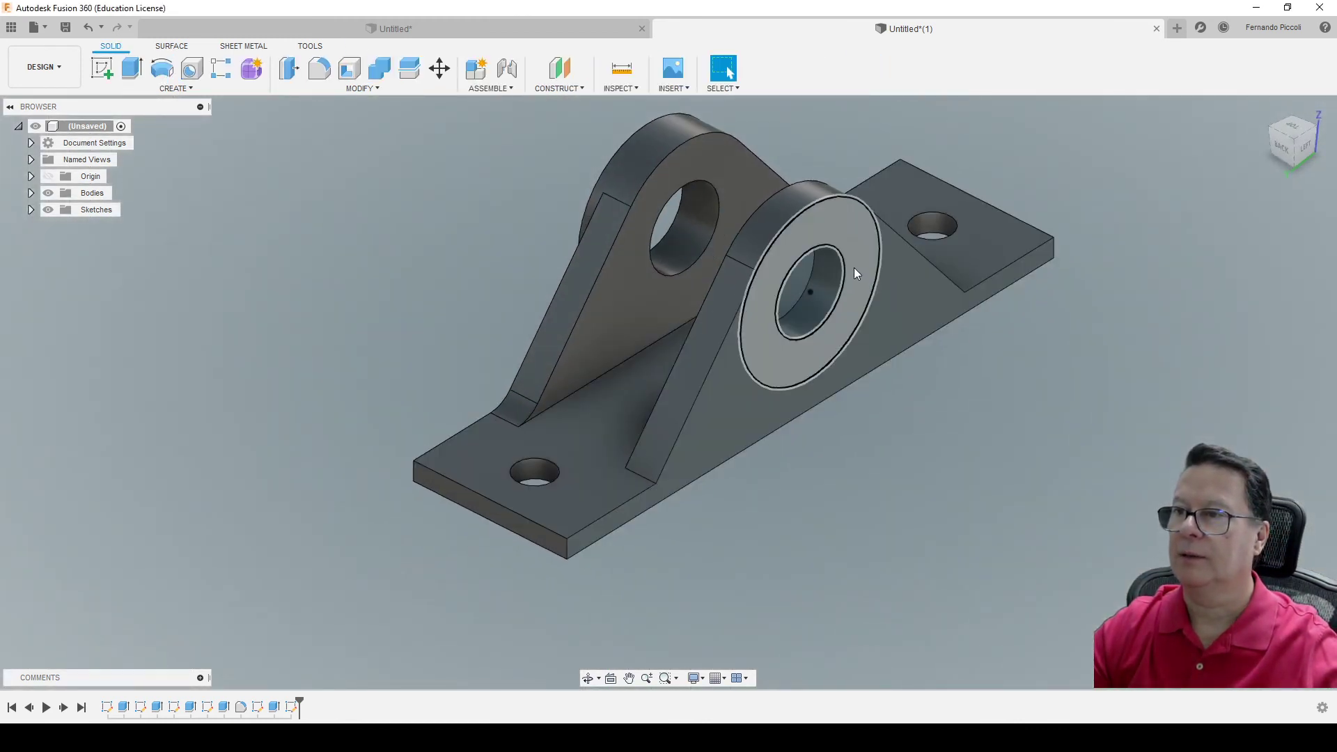
- Extrude the ring profile 20 mm, joined, as a boss around the bore
left_click(856, 255)
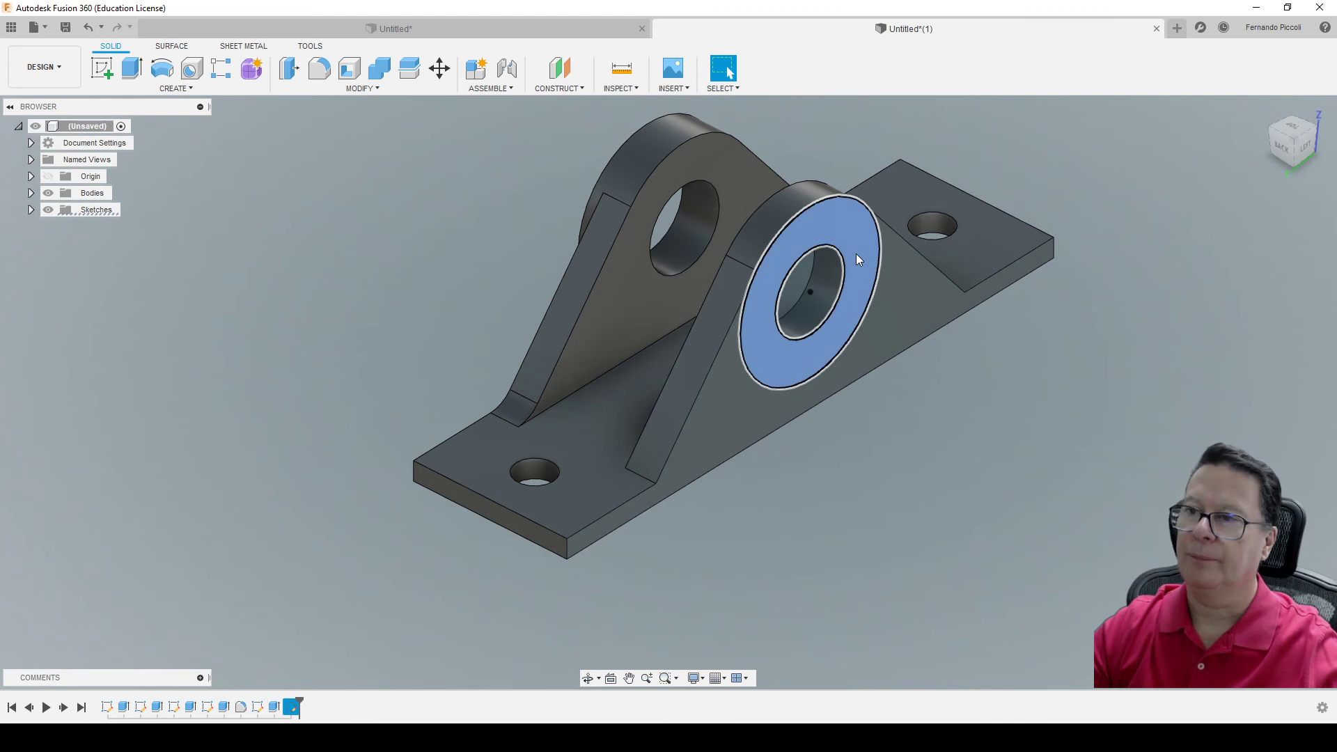
right_click(857, 256)
left_click(858, 311)
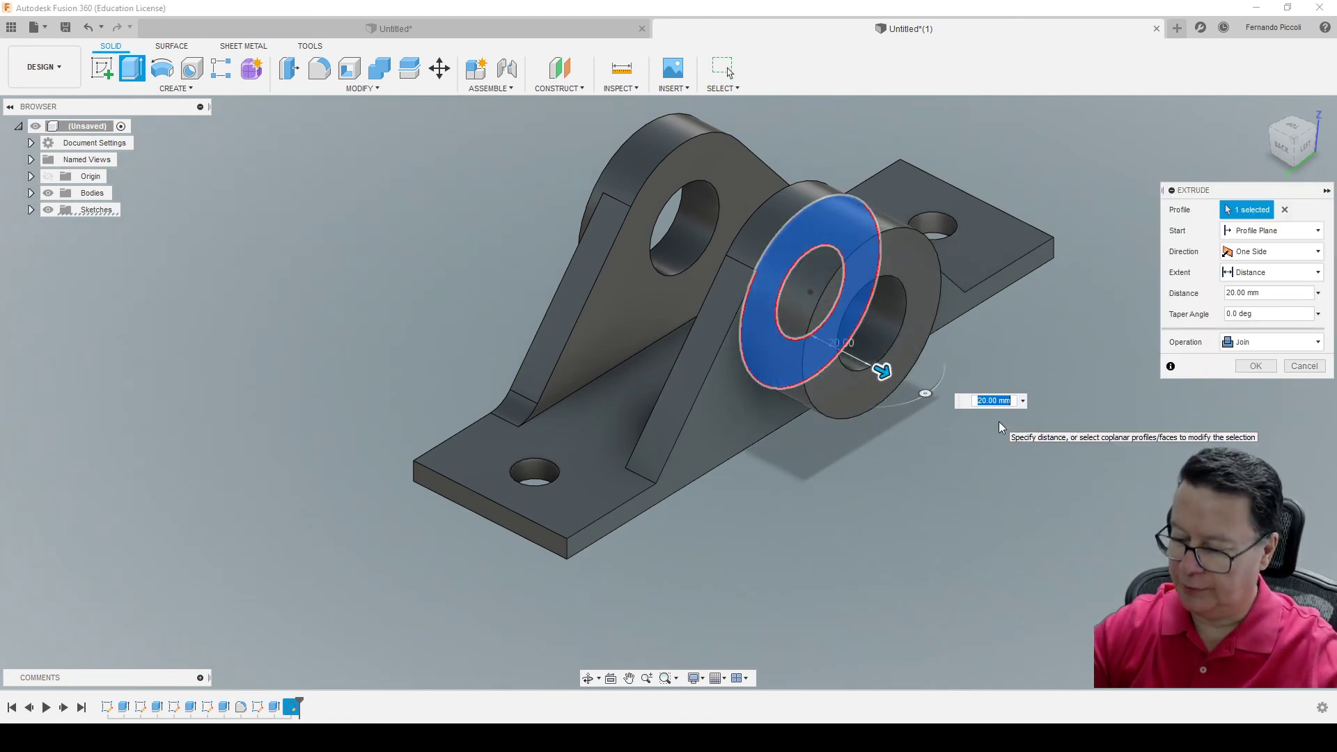
key("Return")
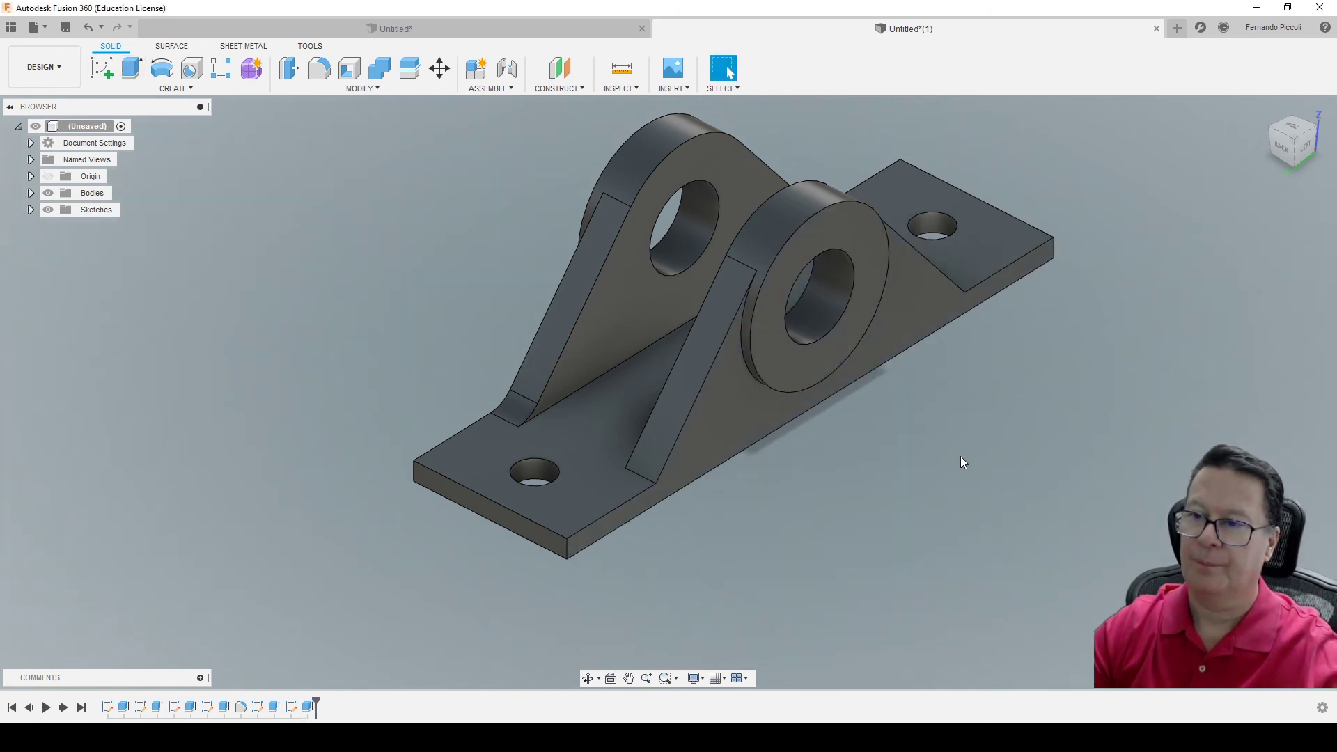
- Fillet the lower end edges of the second lug's two ribs, then return to the home view
left_click(644, 479)
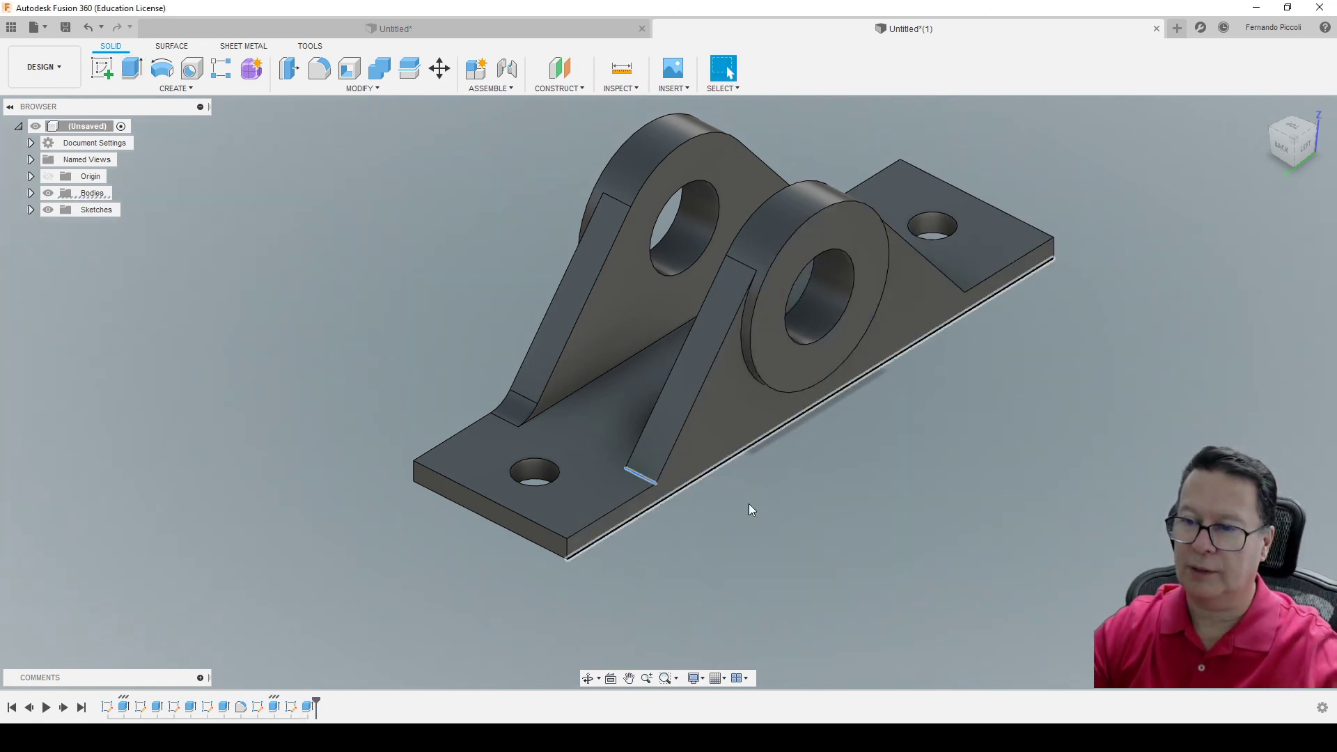
middle_click_drag(749, 503, 854, 470, "shift")
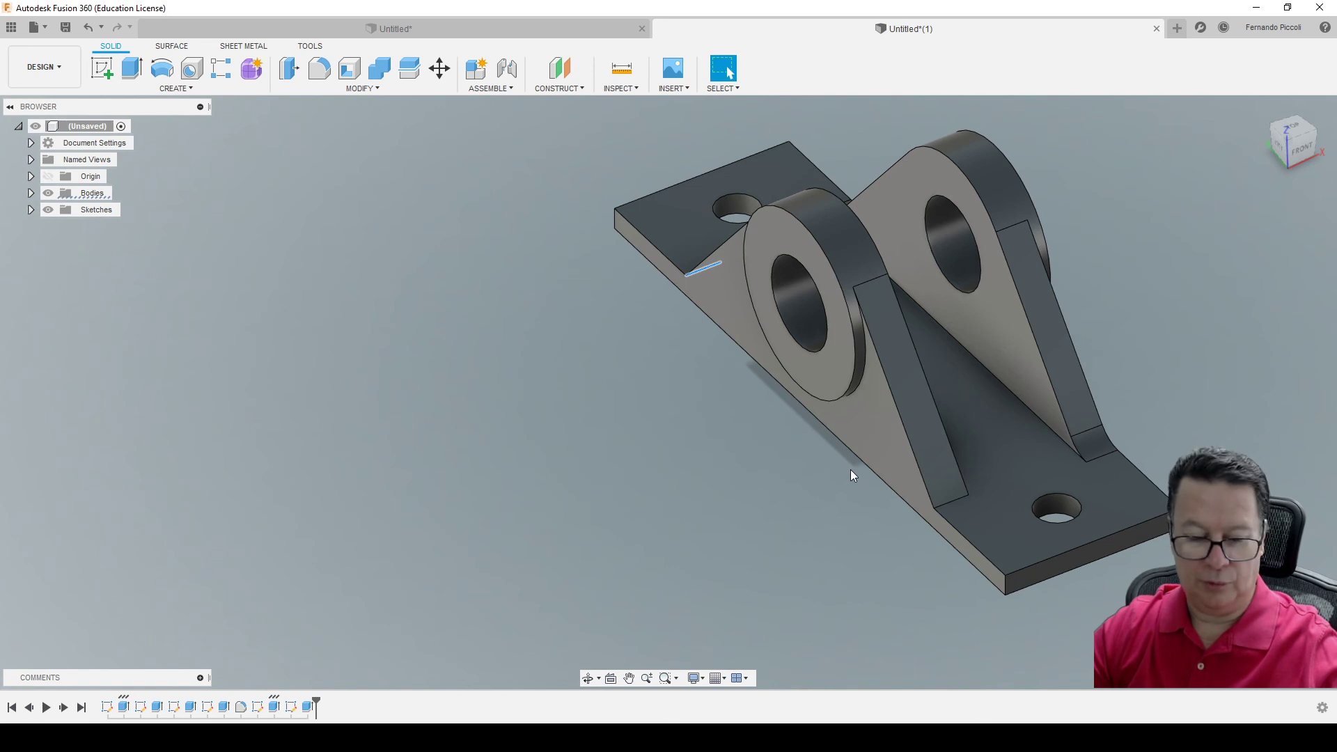
left_click(954, 500, "ctrl")
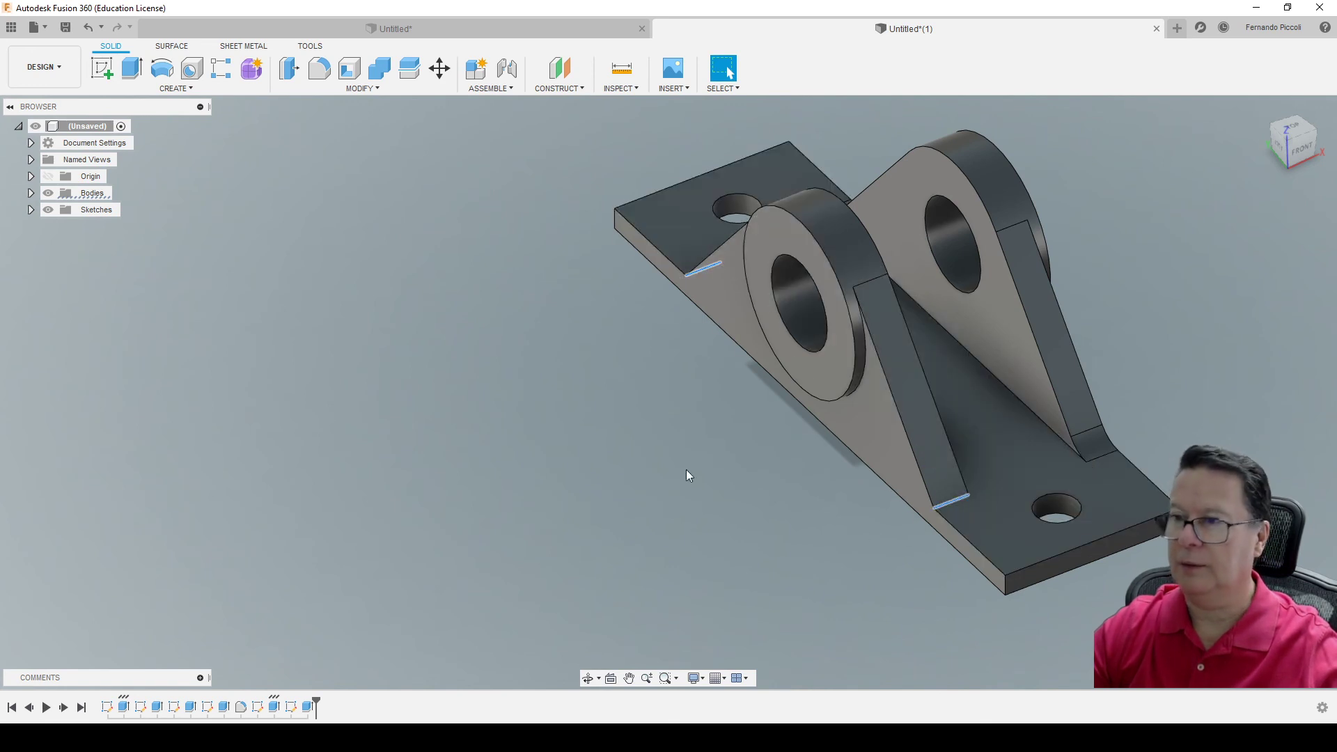
left_click(405, 89)
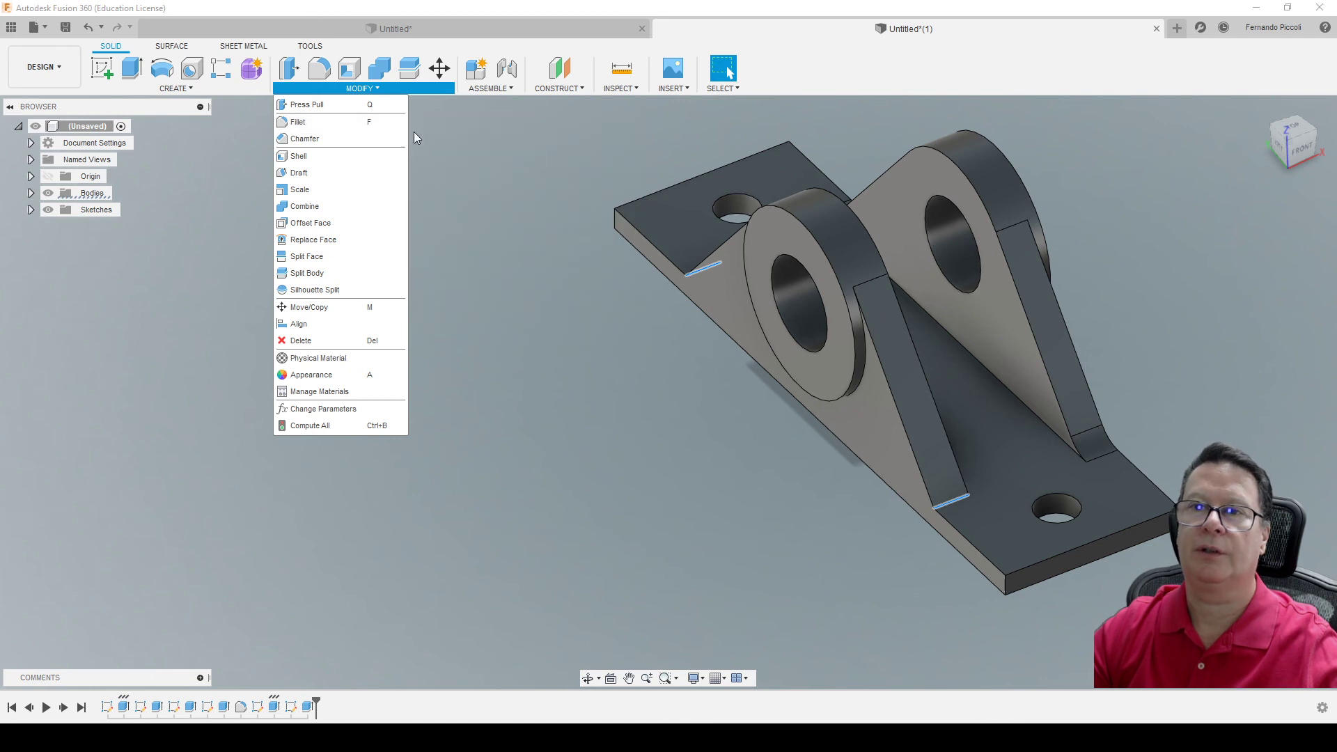
left_click(309, 123)
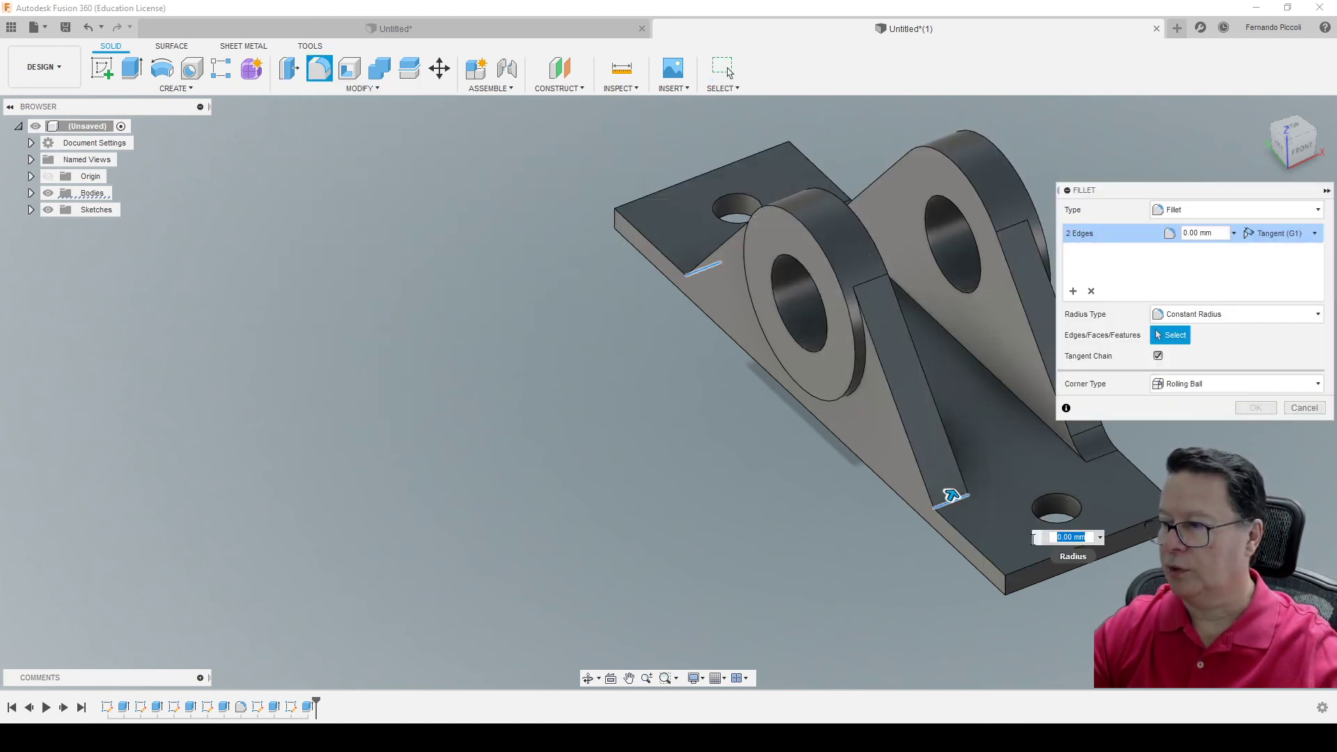
key("Escape")
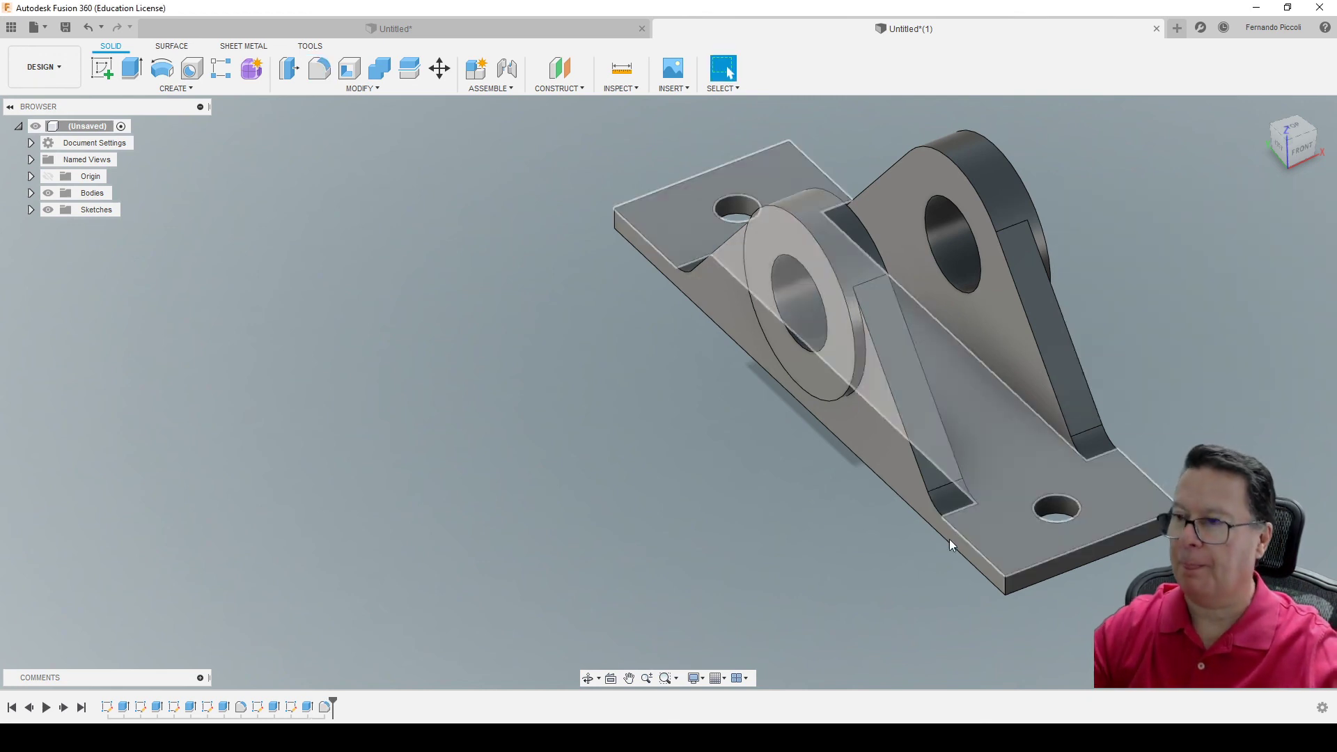
mouse_move(951, 544)
middle_mouse_down("shift")
mouse_move(659, 382)
mouse_move(557, 373)
mouse_move(684, 395)
mouse_move(677, 363)
middle_mouse_up("shift")
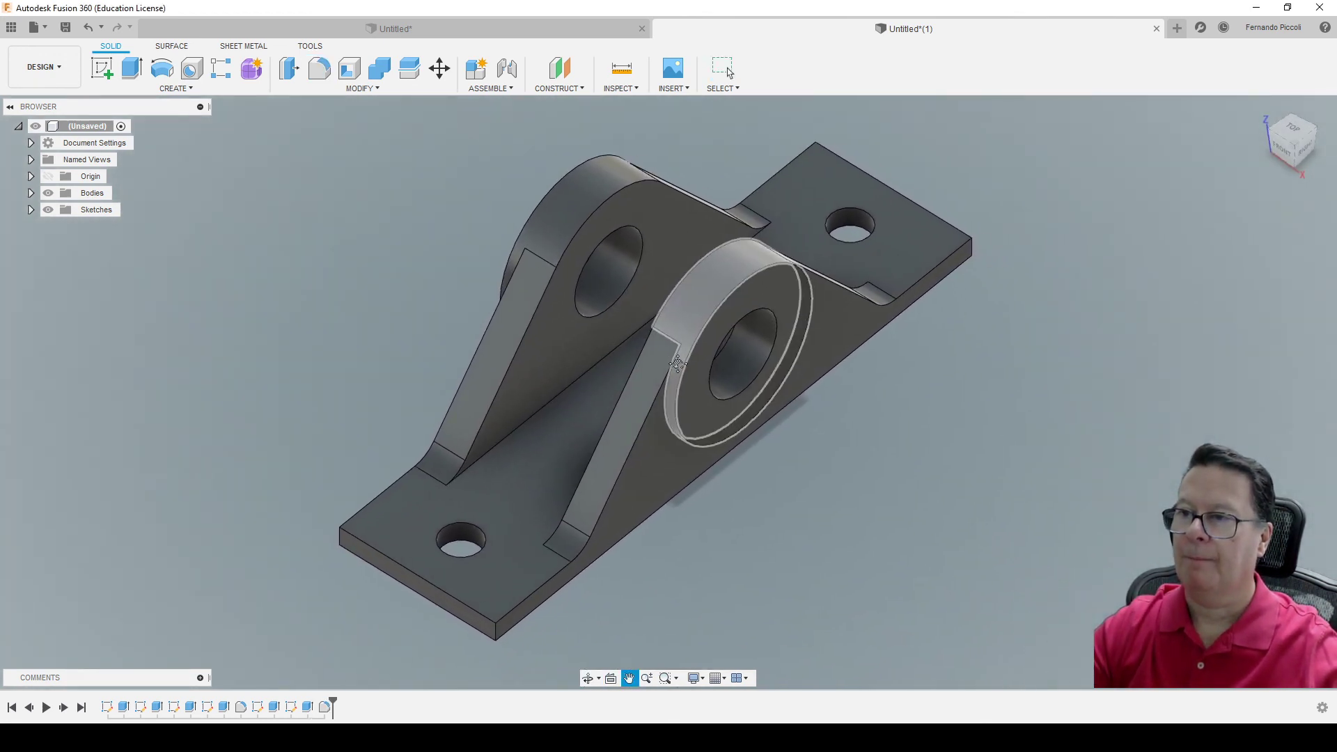
left_click(1260, 110)
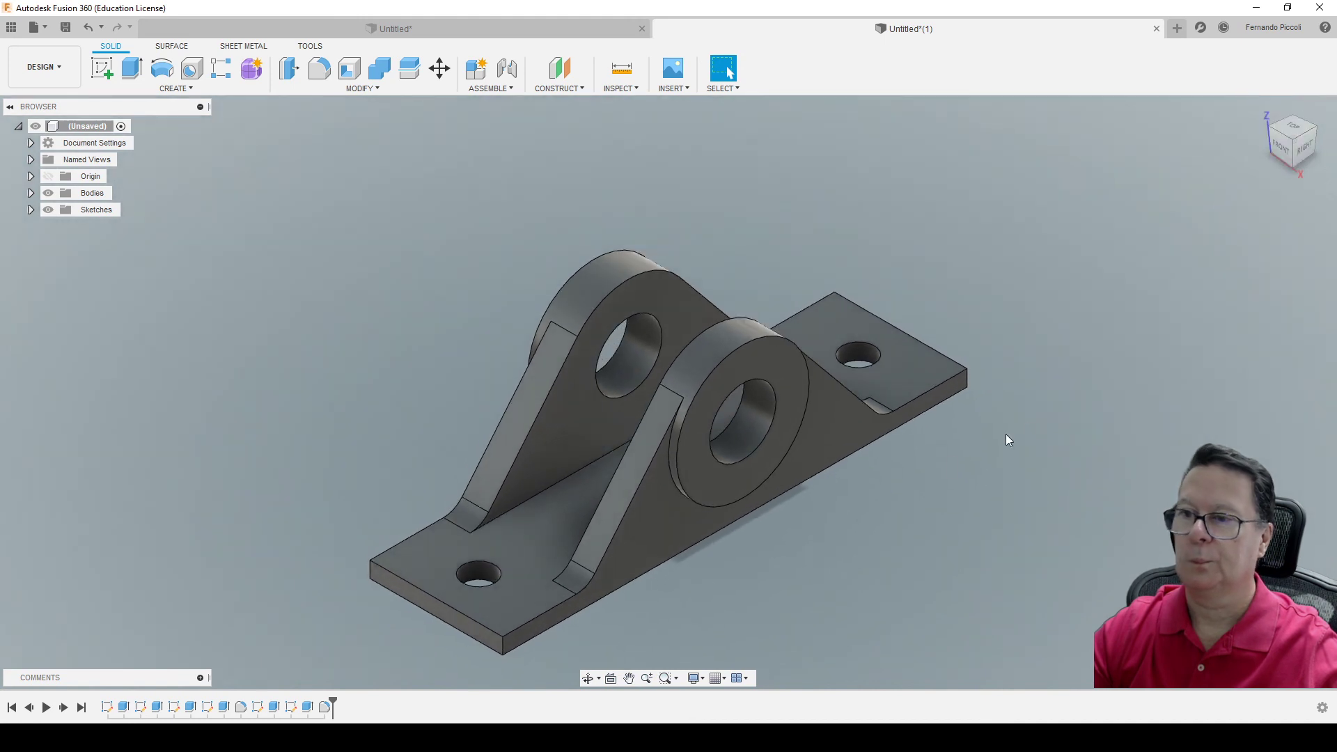
- Zoom, pan and orbit the bracket, then switch to SOLIDWORKS_012.jpg in Photos
scroll(874, 512, "up", 2)
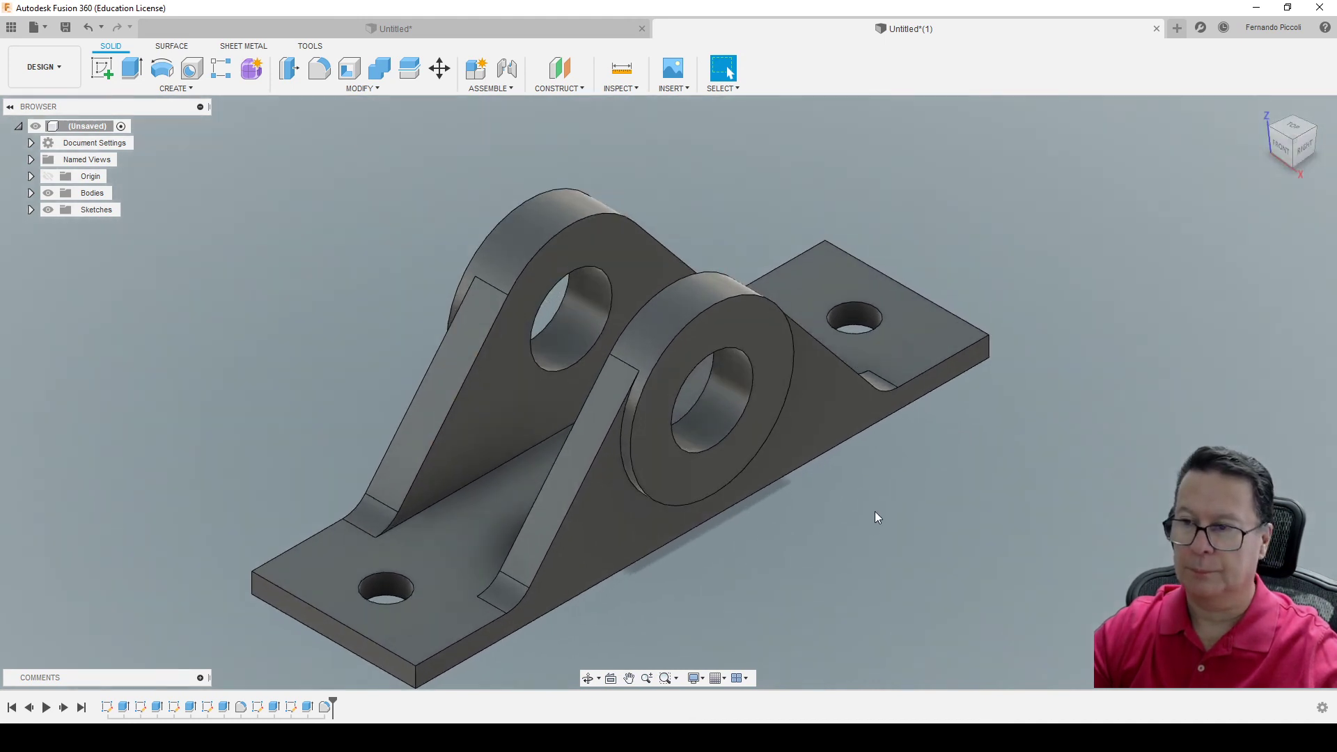
middle_click_drag(858, 506, 918, 441)
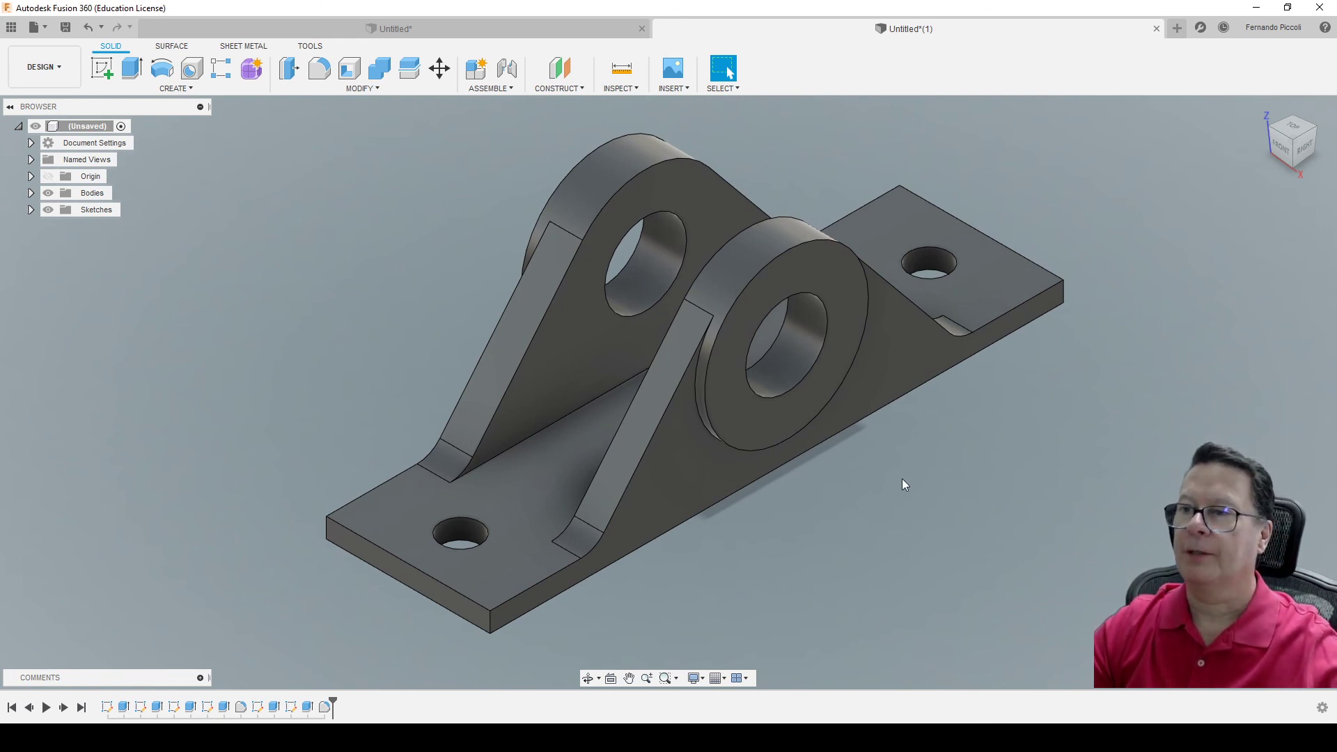
mouse_move(903, 481)
middle_mouse_down("shift")
mouse_move(1044, 481)
mouse_move(1043, 463)
mouse_move(709, 472)
mouse_move(798, 649)
middle_mouse_up("shift")
key("alt+Tab")
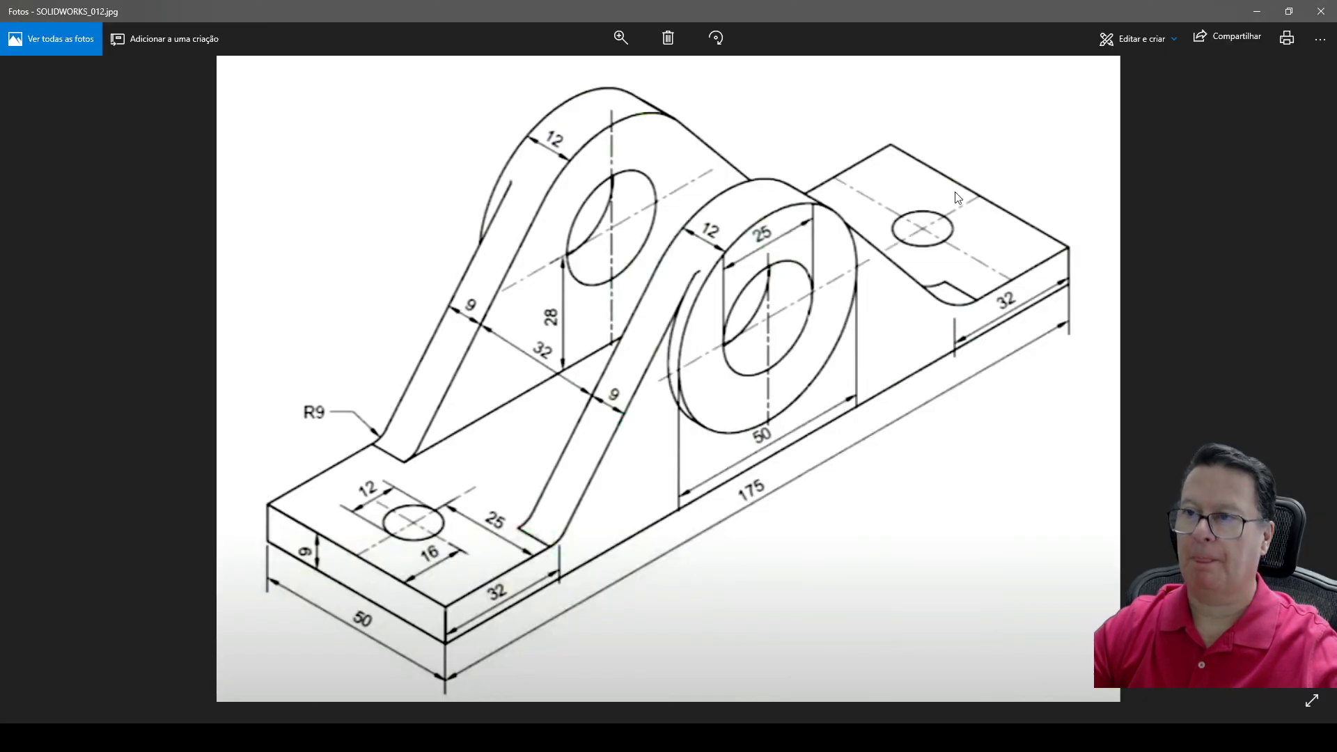
- Restore the Photos window from full screen and move it to the right of the bracket
left_click(1289, 11)
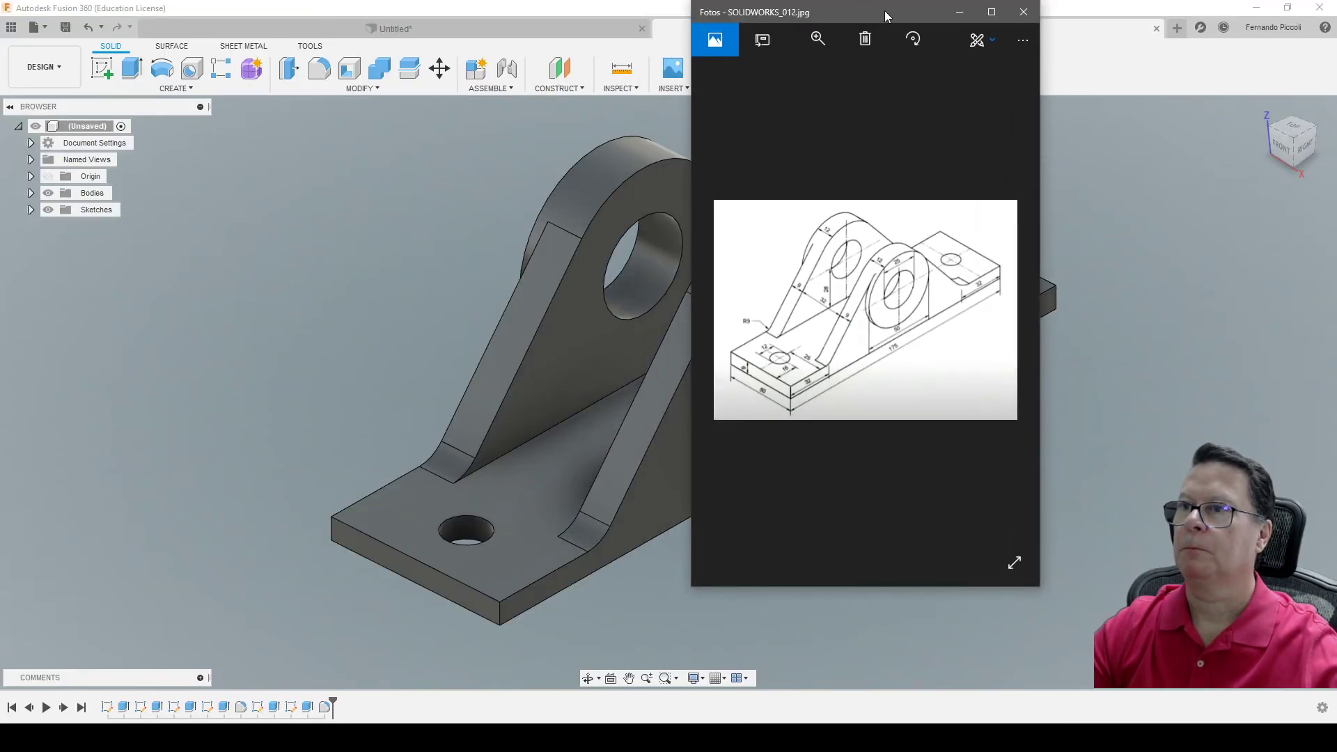
mouse_move(884, 10)
left_mouse_down()
mouse_move(1051, 70)
mouse_move(1076, 61)
left_mouse_up()
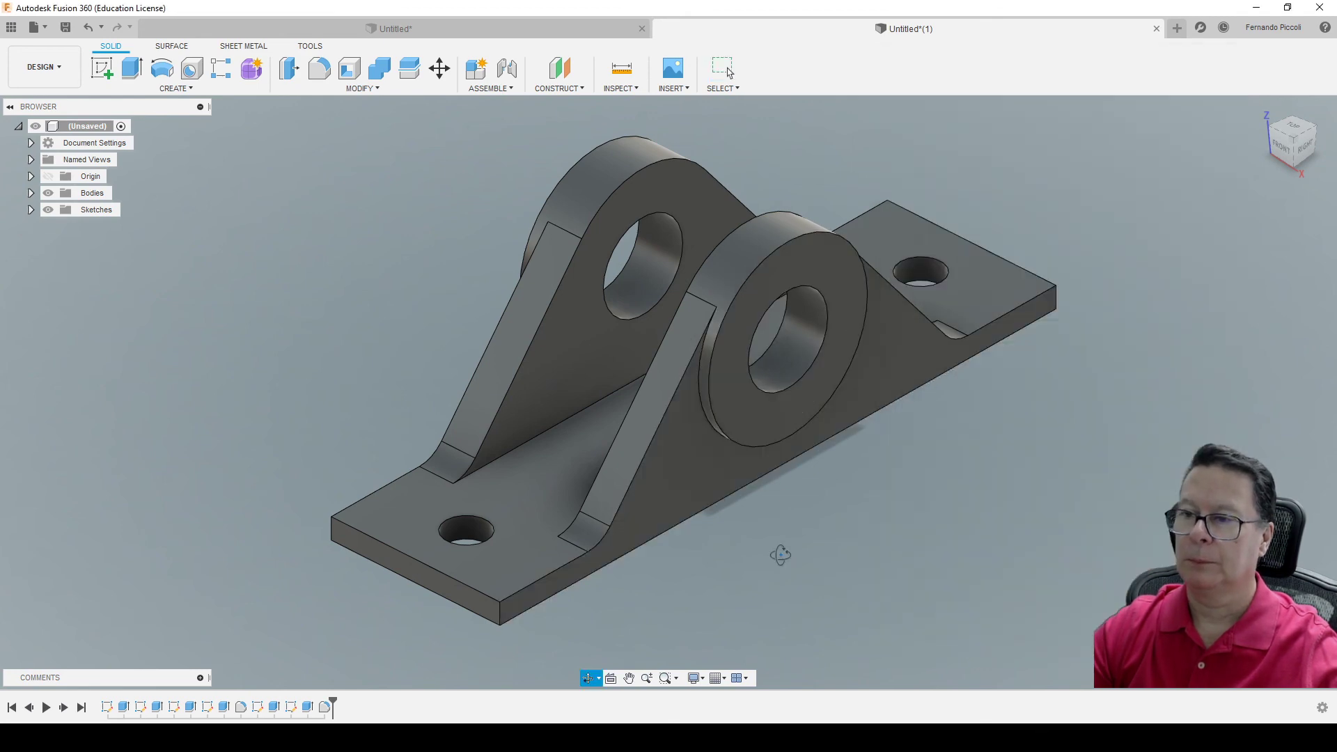
mouse_move(781, 552)
middle_mouse_down("shift")
mouse_move(696, 559)
mouse_move(840, 534)
middle_mouse_up("shift")
left_click_drag(971, 440, 883, 453)
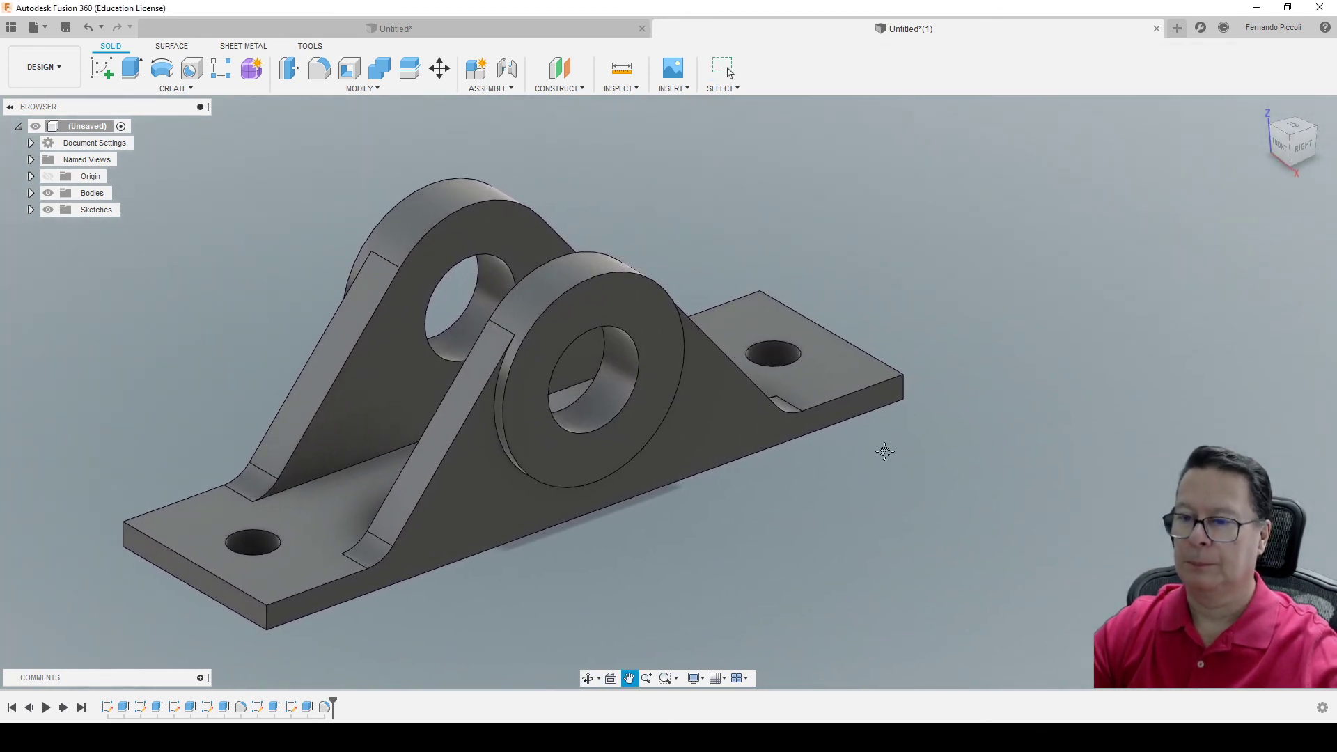
key("alt+Tab")
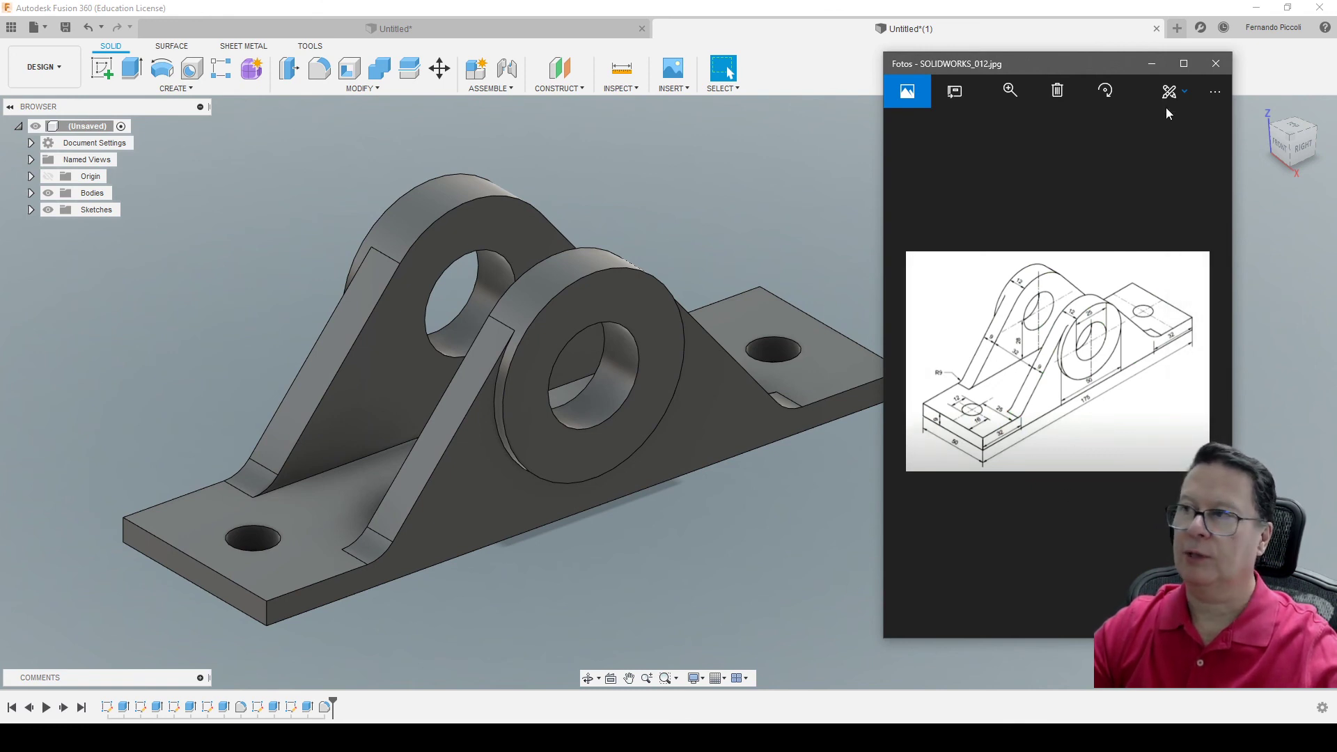
- Zoom into the reference drawing and widen its window, alternating with the bracket view
left_click(1010, 91)
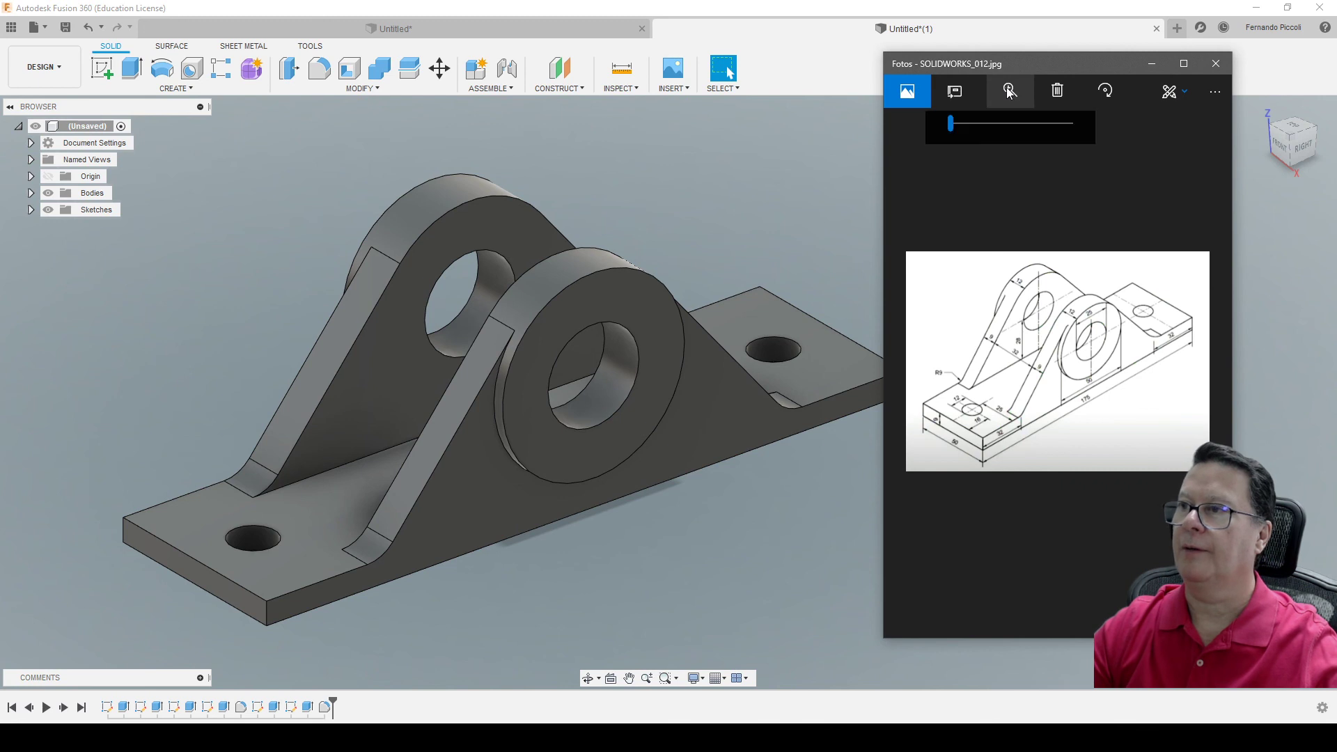
left_click_drag(955, 123, 961, 122)
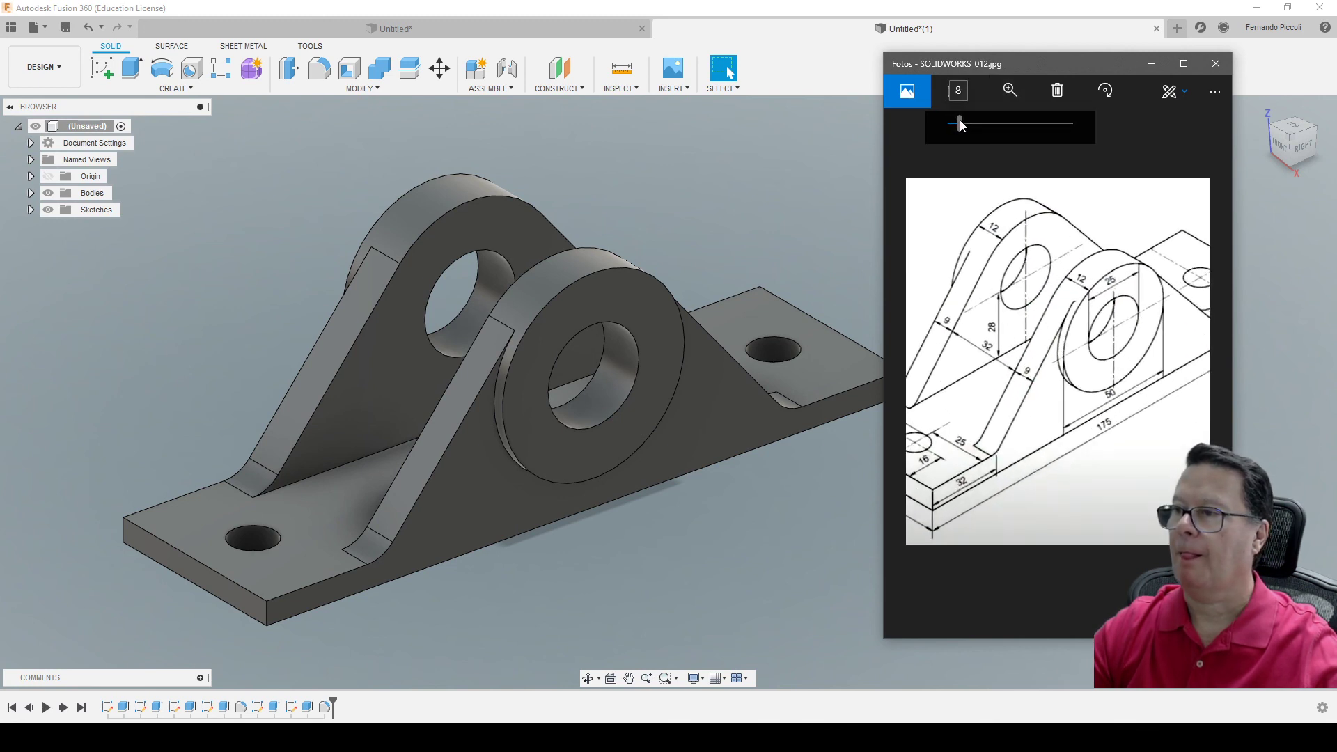
left_click_drag(1092, 333, 1003, 361)
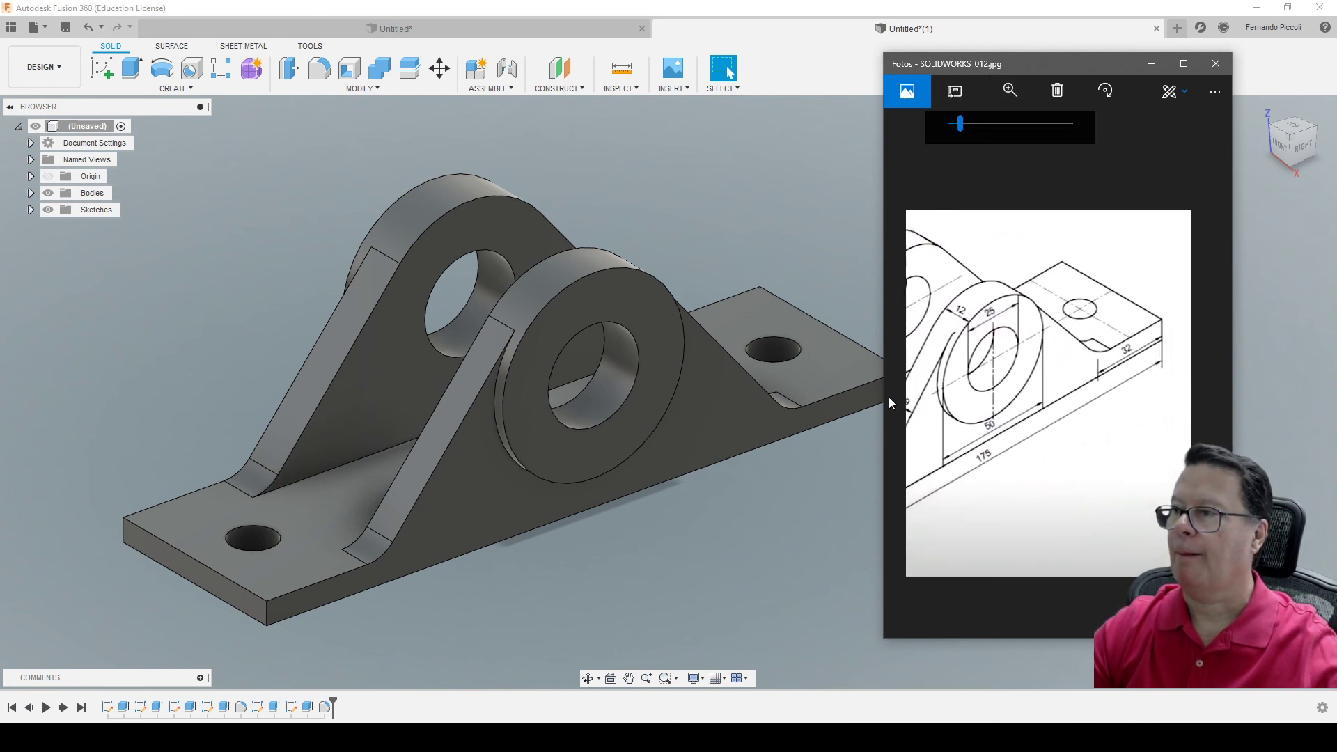
scroll(1003, 361, "down", 3)
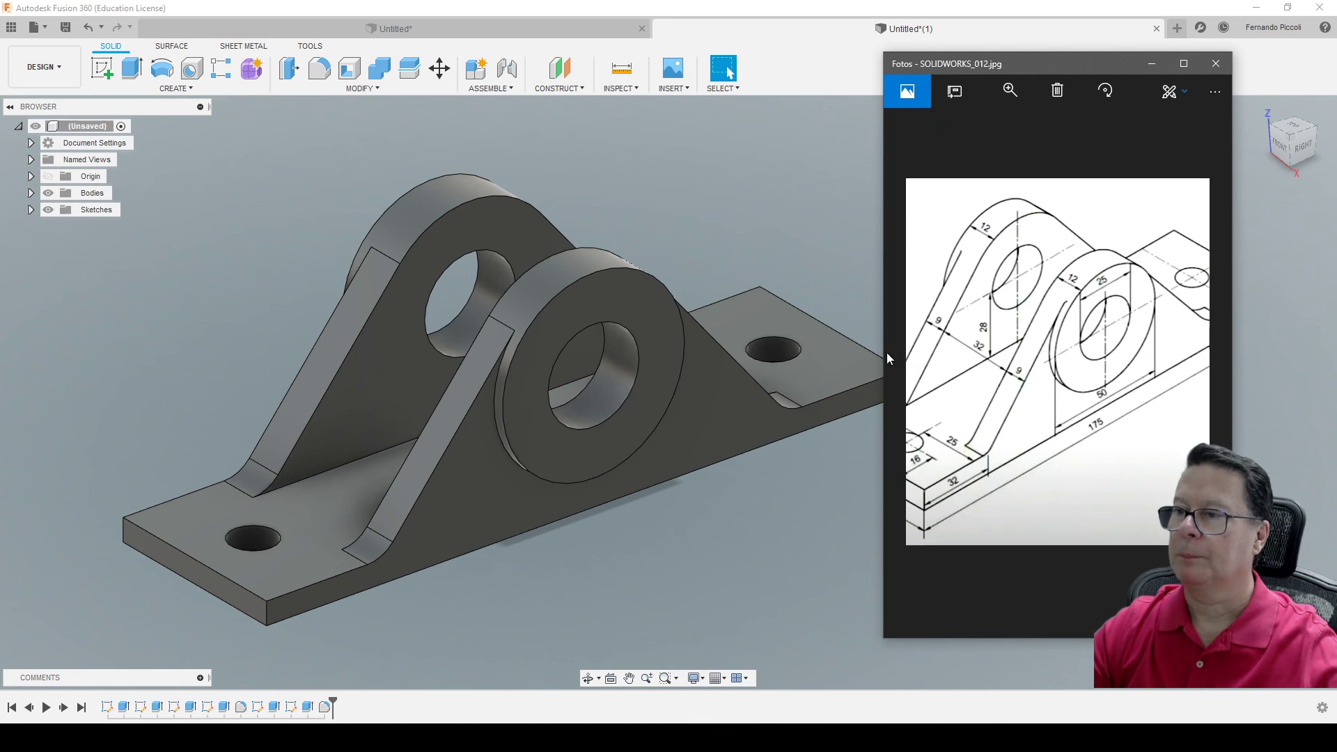
left_click_drag(884, 352, 752, 362)
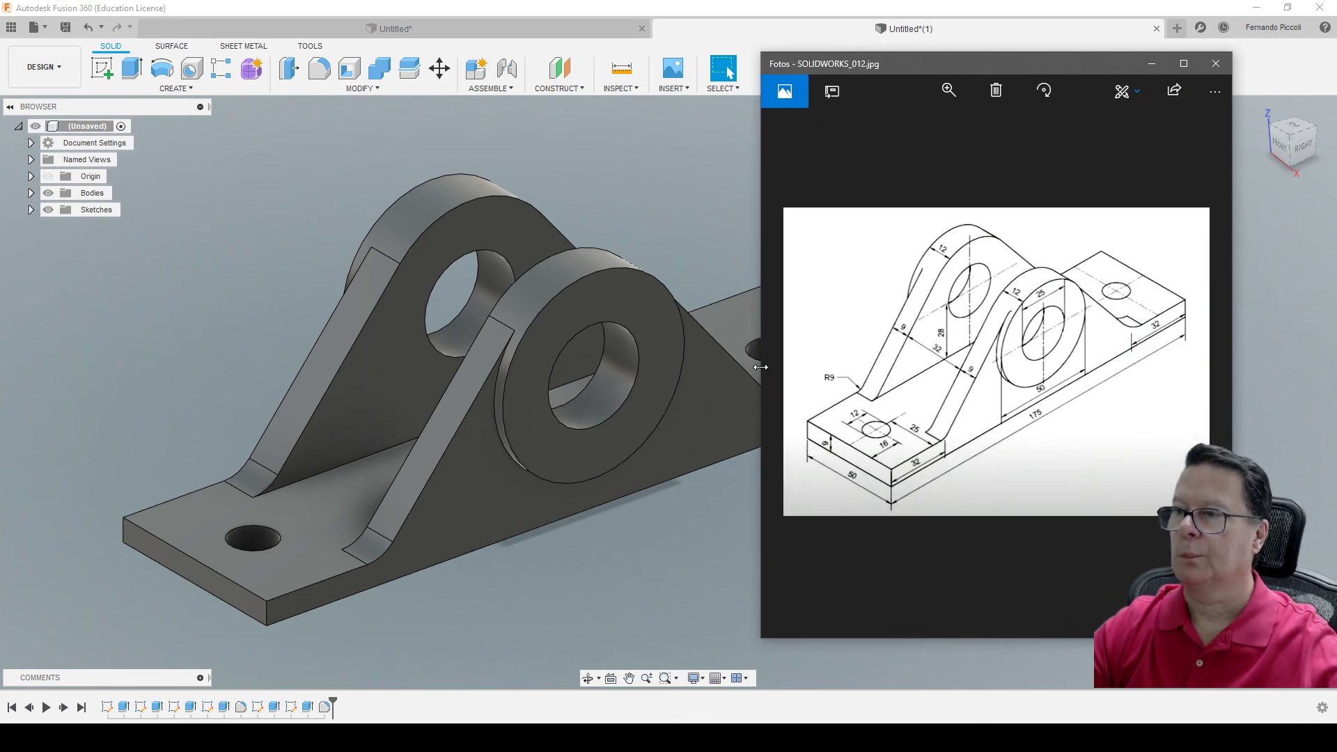
mouse_move(676, 500)
middle_mouse_down("shift")
mouse_move(651, 499)
mouse_move(747, 594)
middle_mouse_up("shift")
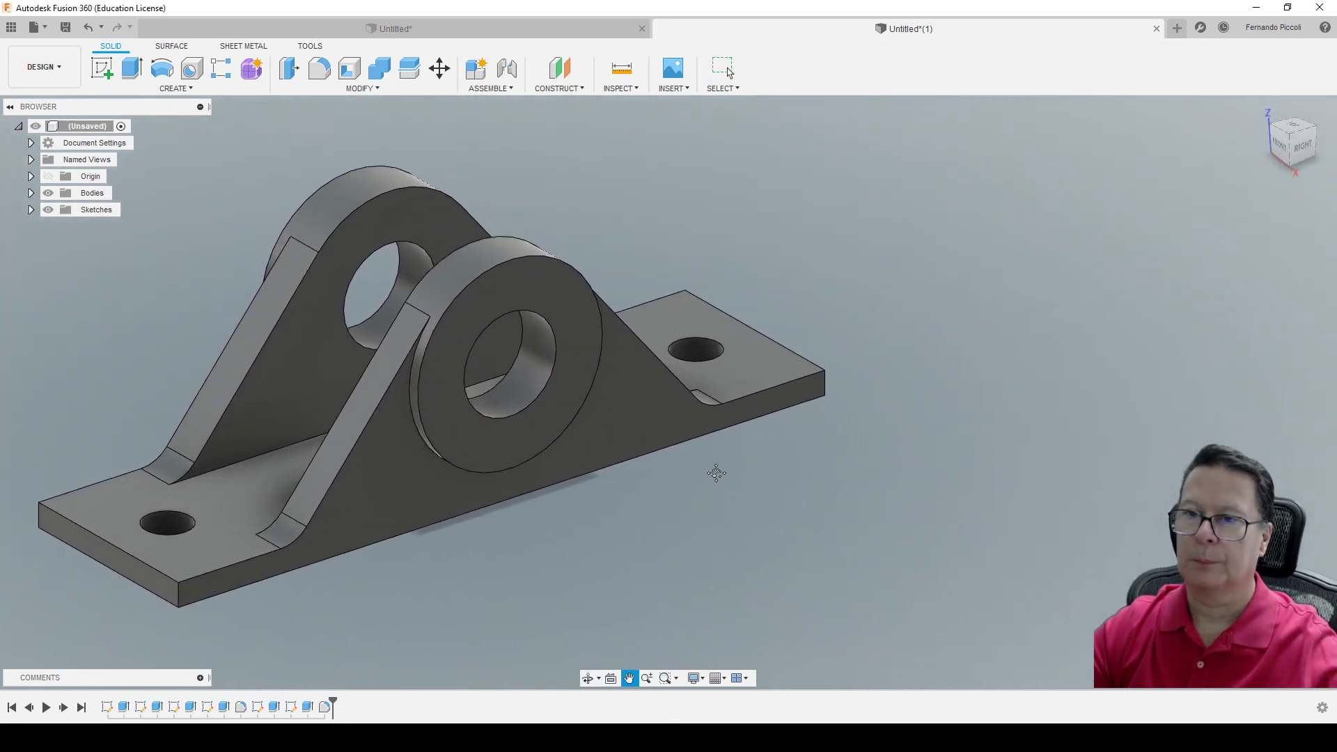
key("alt+Tab")
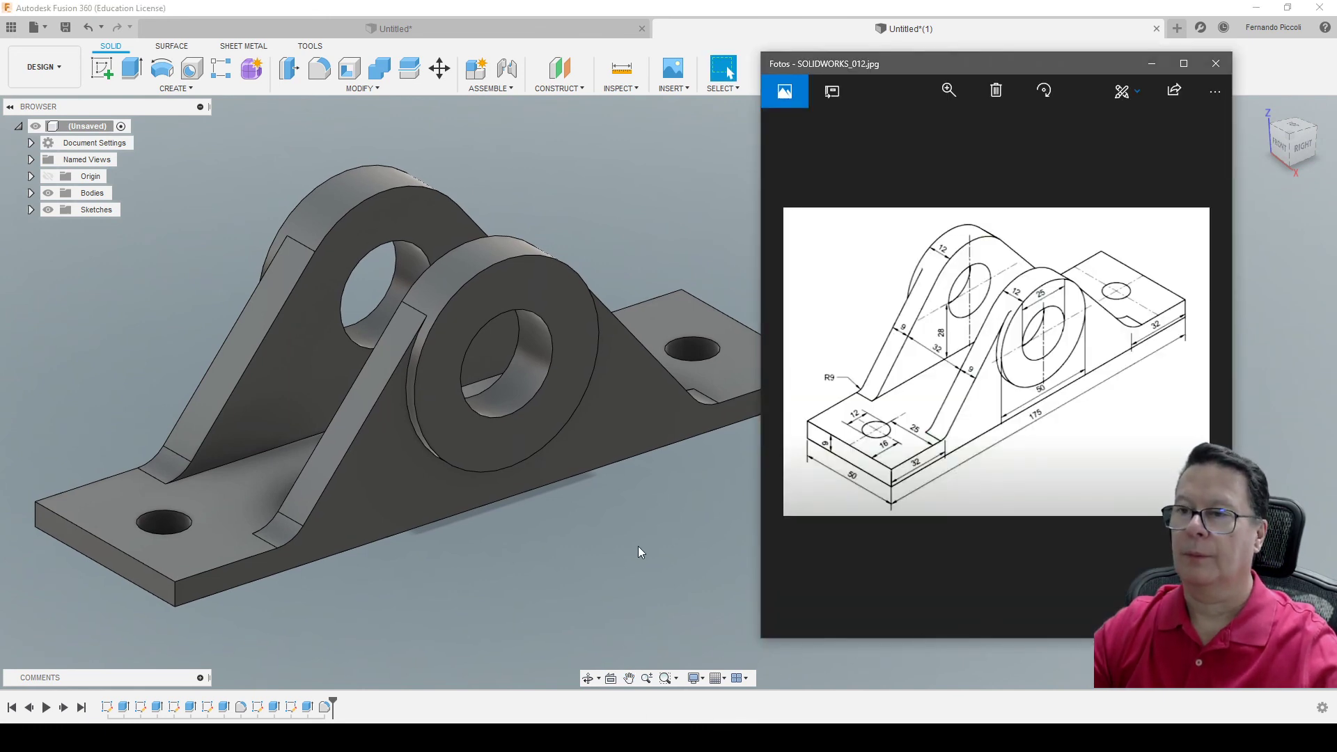
mouse_move(644, 543)
middle_mouse_down("shift")
mouse_move(711, 517)
mouse_move(668, 473)
middle_mouse_up("shift")
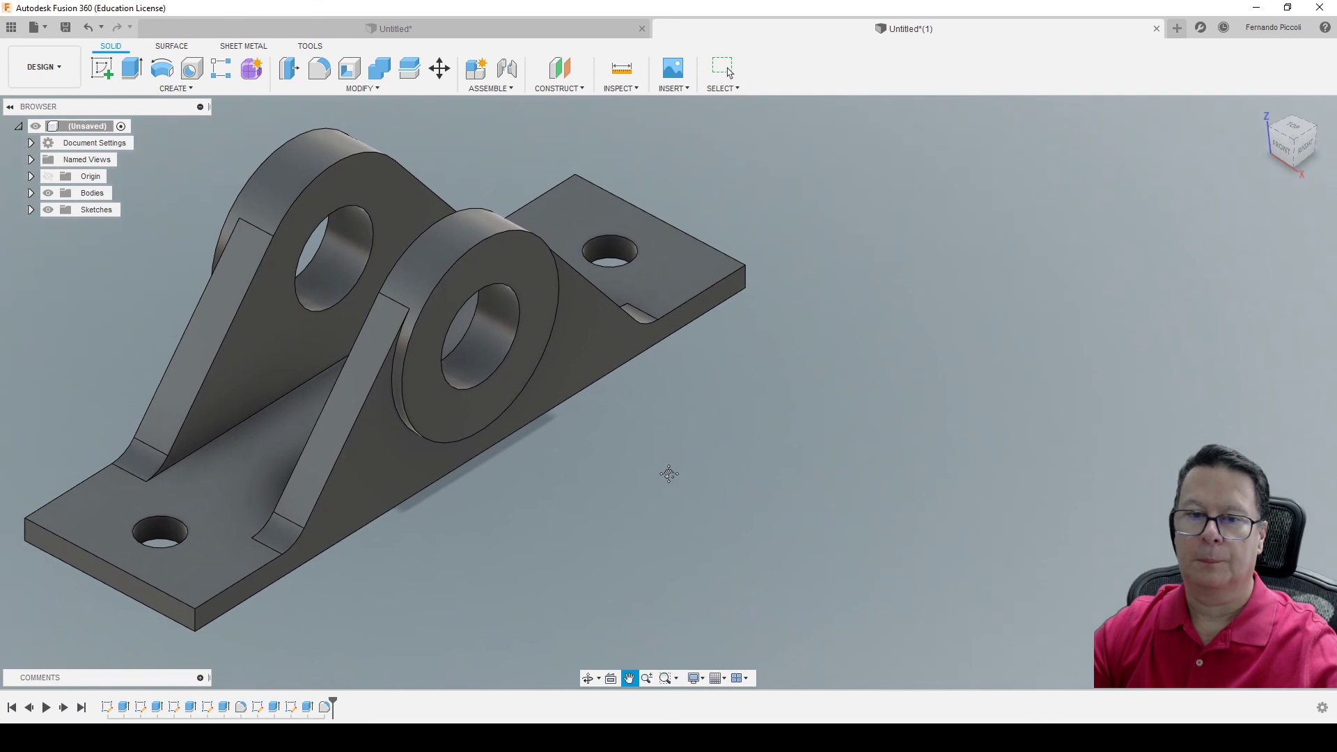
key("alt+Tab")
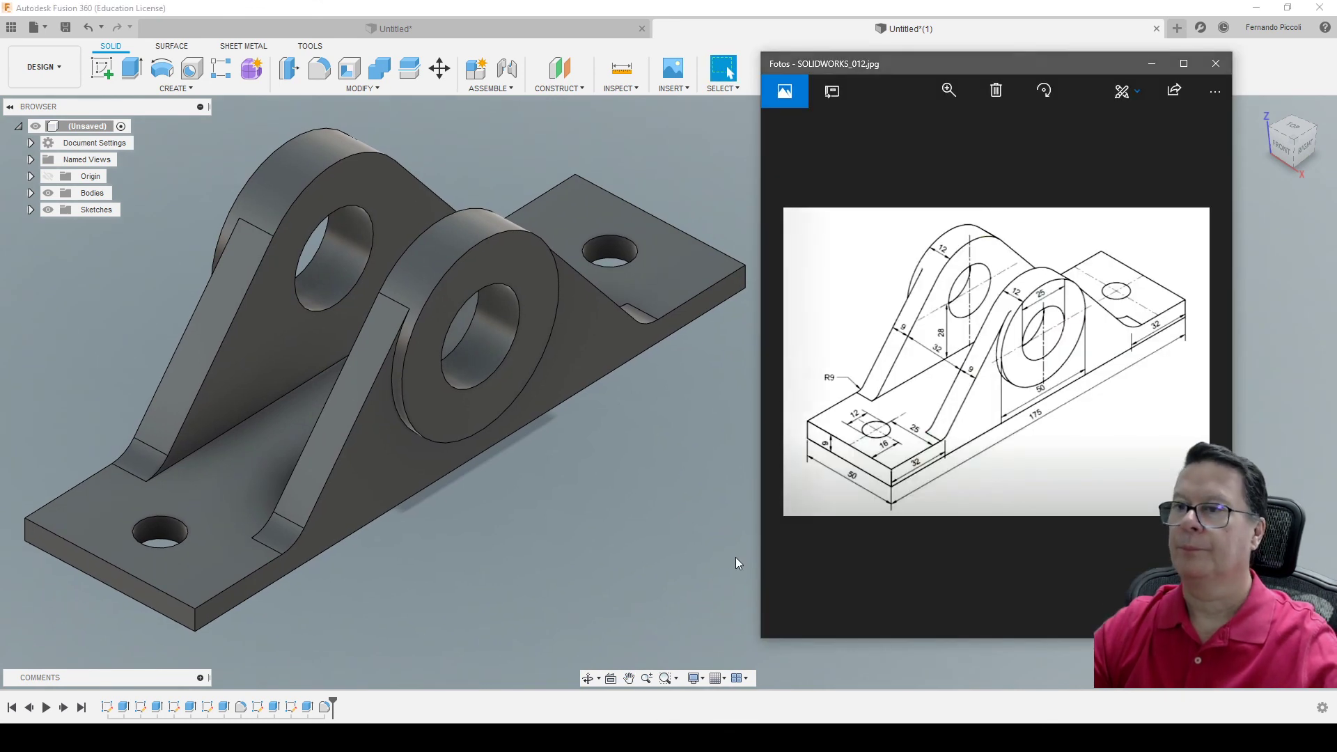